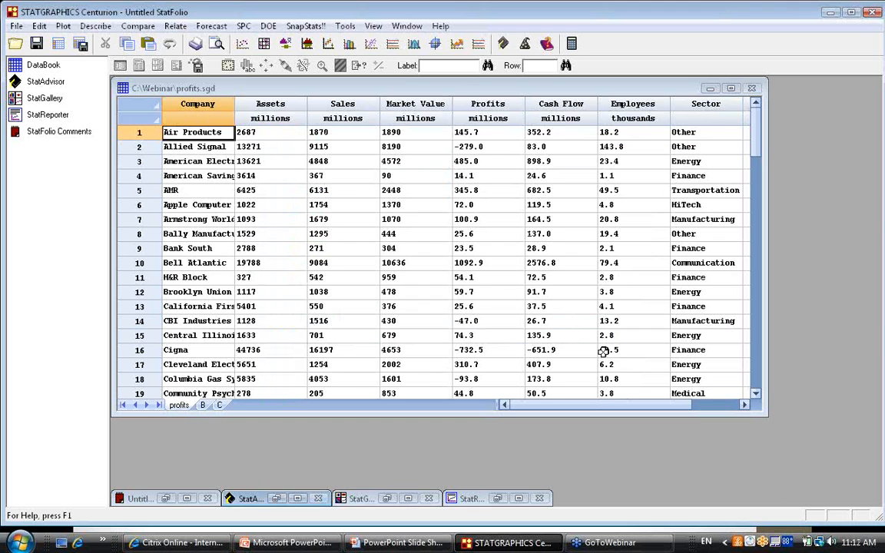
Step: Set up a One-Way ANOVA with Profits / Employees as the dependent variable and Sector as the factor
click(139, 26)
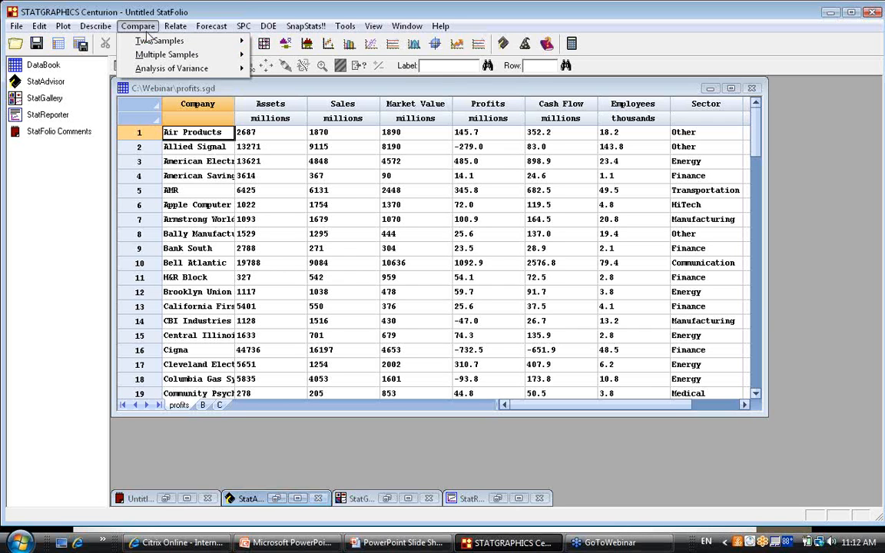
mouse_move(164, 70)
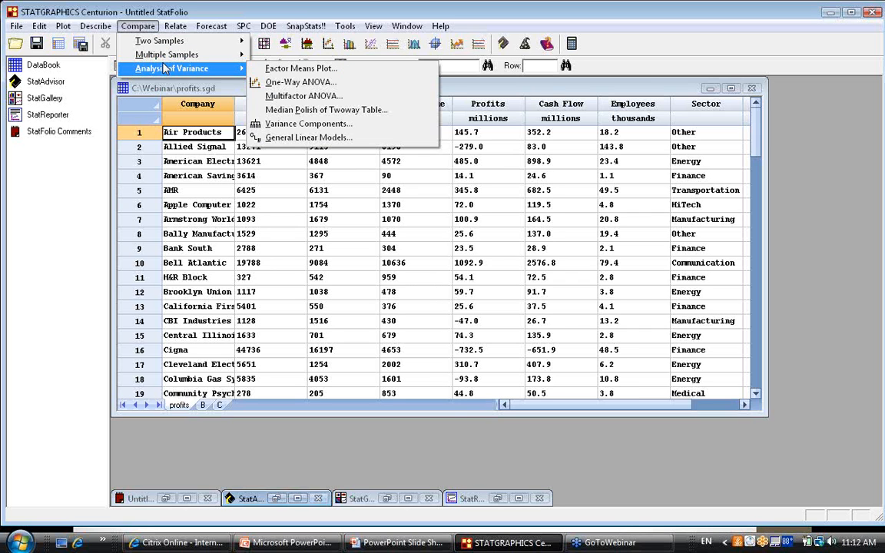
click(286, 84)
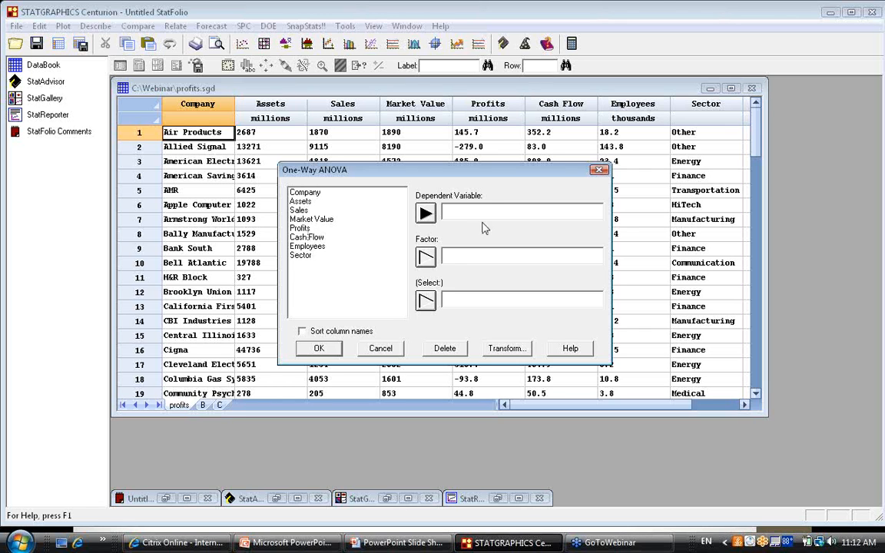
click(345, 228)
click(426, 215)
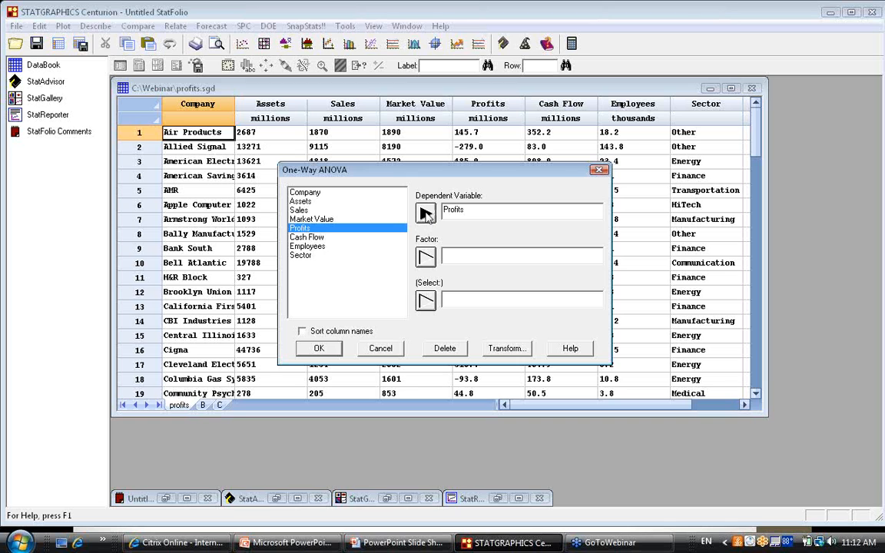
text(/ /)
click(320, 248)
double_click(321, 249)
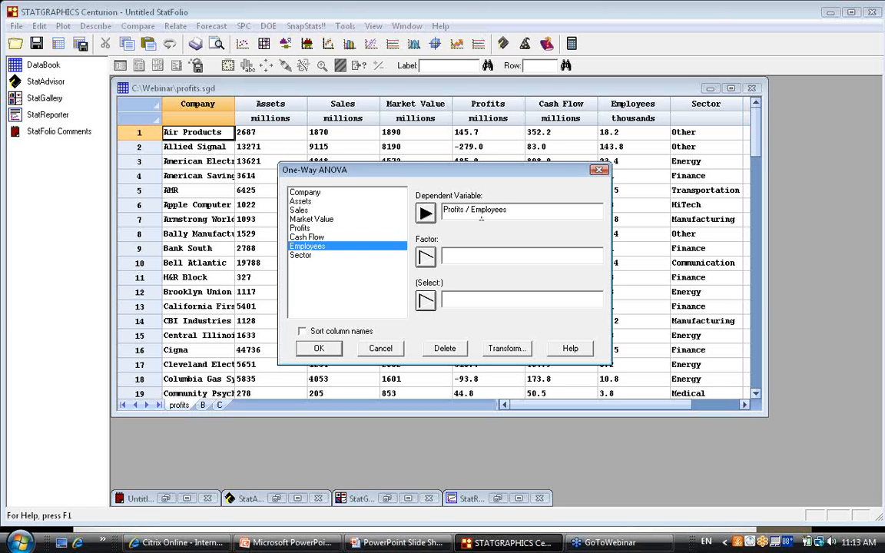
click(298, 257)
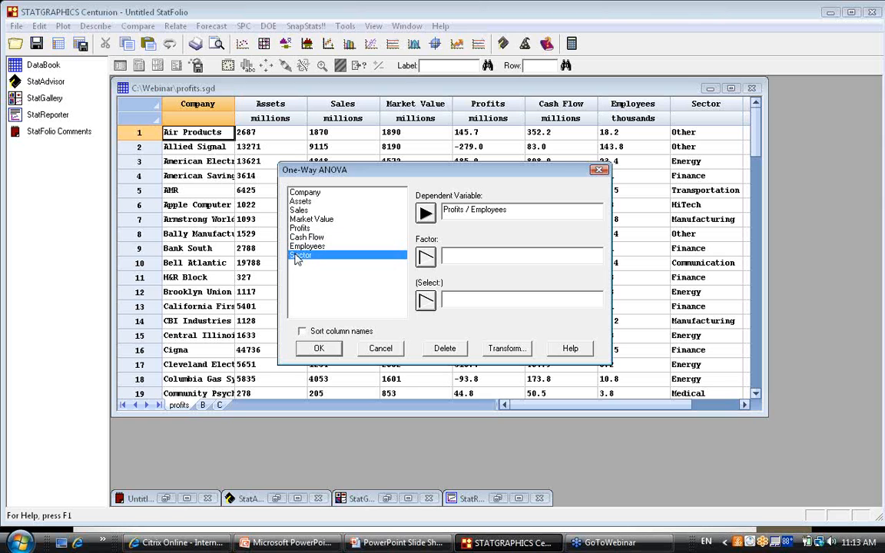
click(424, 258)
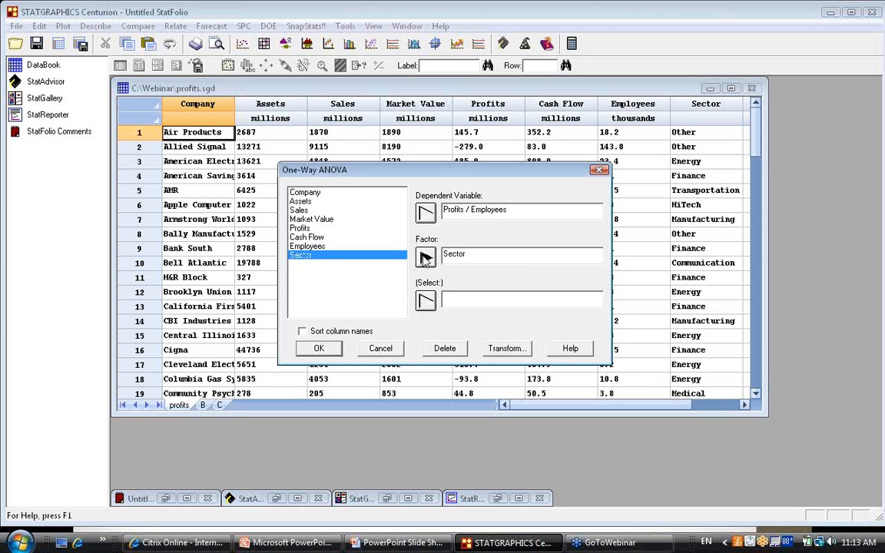
click(320, 349)
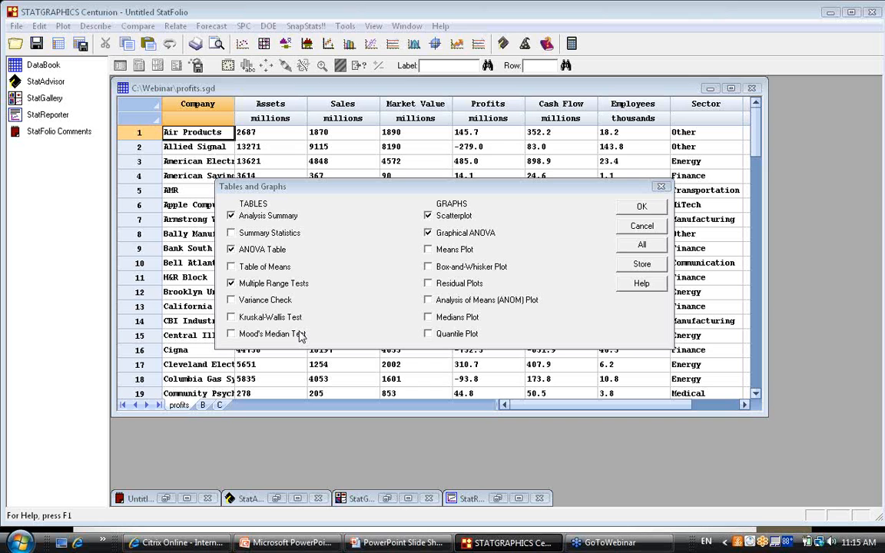
Step: Replace the Scatterplot and Graphical ANOVA outputs with the Means Plot and Analysis of Means (ANOM) Plot, and generate the analysis
click(428, 216)
click(428, 232)
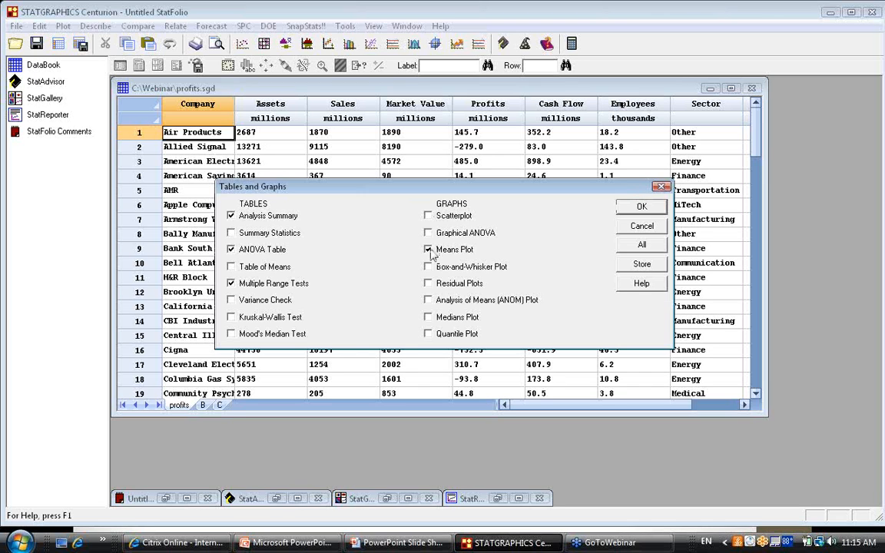
click(427, 300)
click(642, 207)
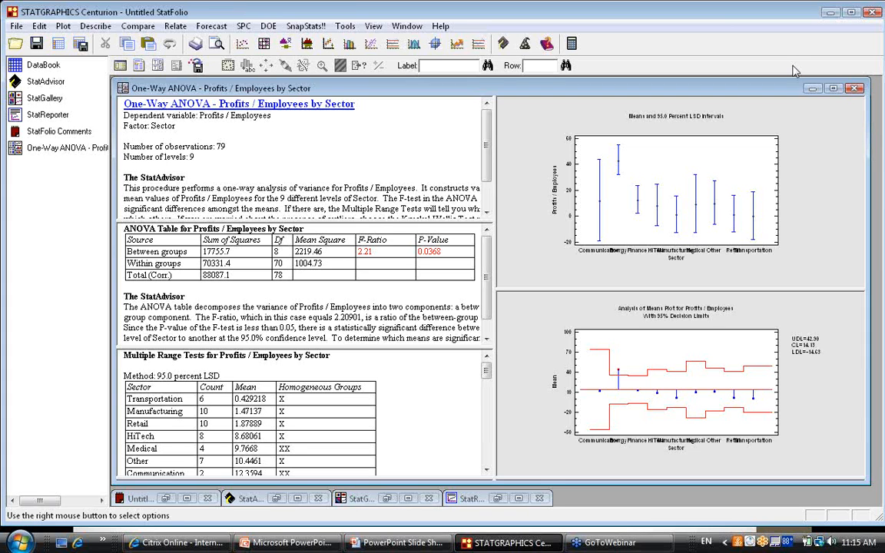
Step: Examine the analysis summary and the enlarged ANOVA table, comparing between-group and within-group variation and checking the P-value
click(240, 146)
click(199, 156)
click(199, 156)
double_click(352, 288)
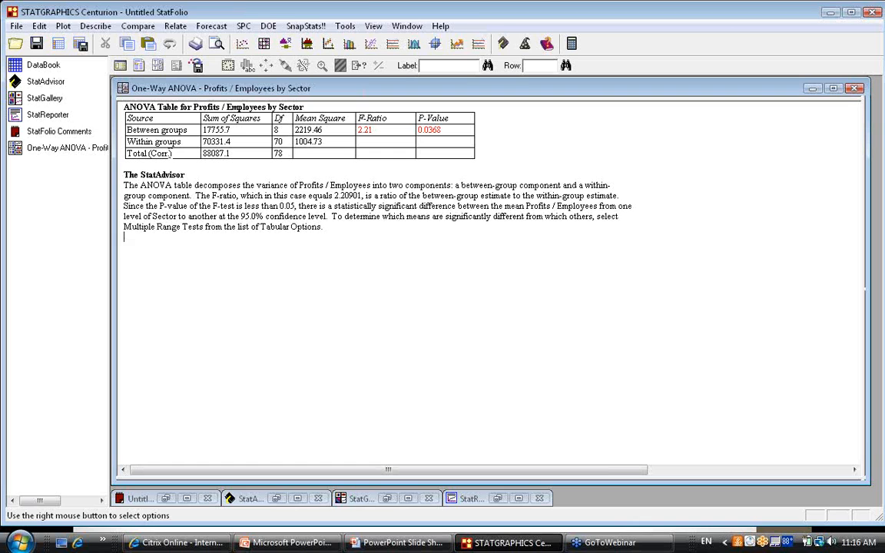
click(189, 142)
click(188, 131)
click(457, 130)
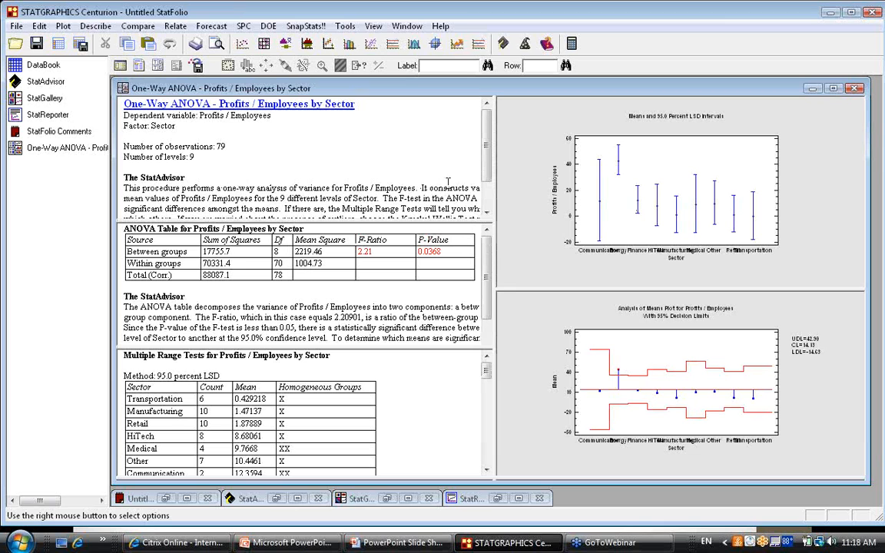
Step: On the enlarged means plot, set the X-axis labels to Slanted and move the Sector title beyond the right end of the axis
double_click(790, 190)
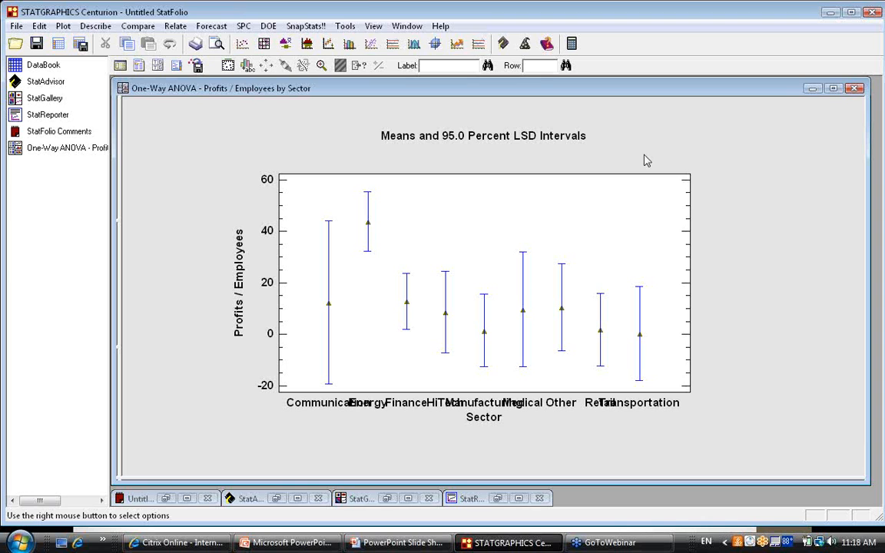
right_click(613, 135)
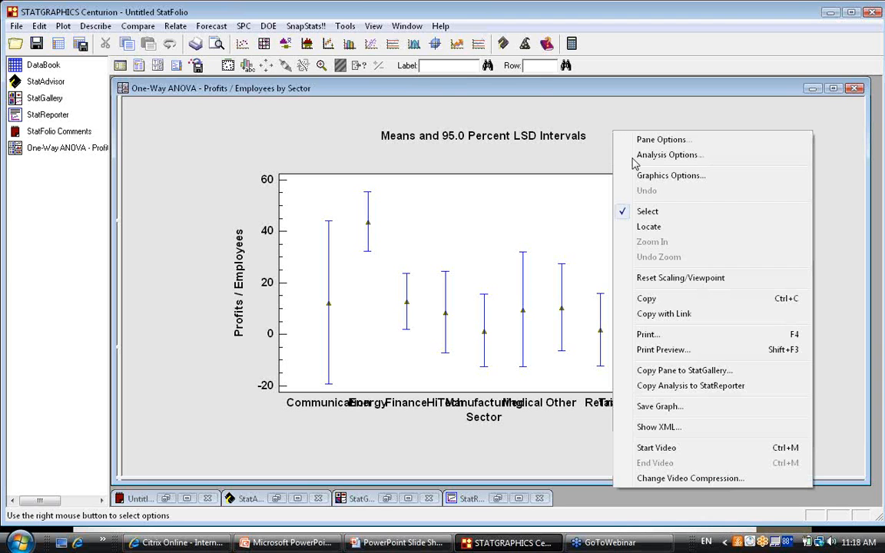
click(702, 174)
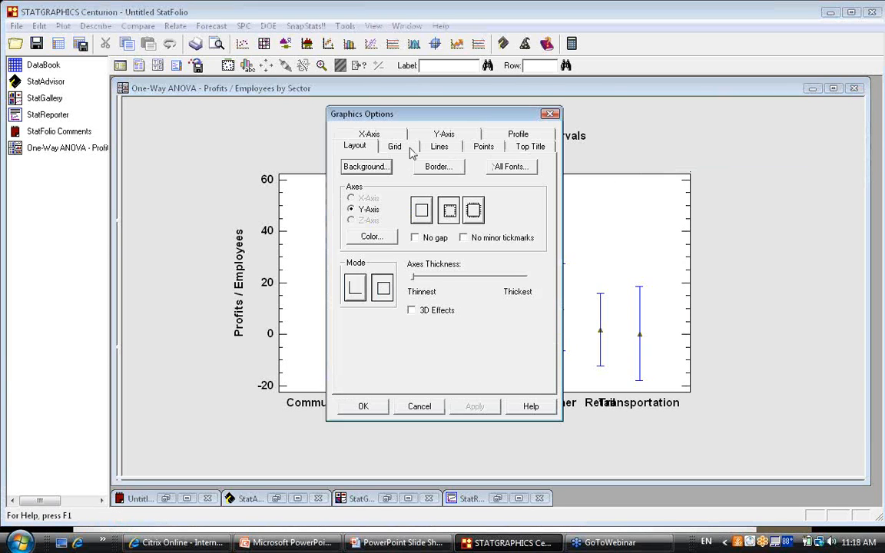
click(363, 130)
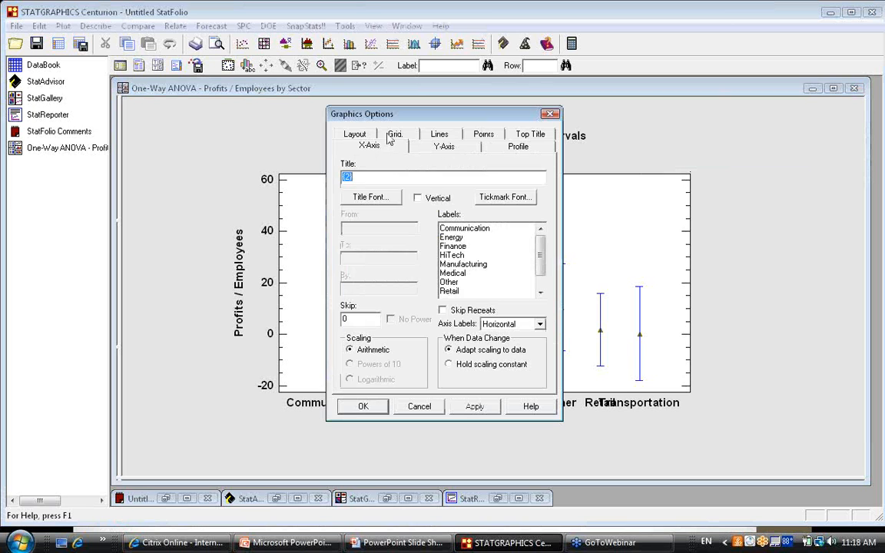
click(540, 324)
click(529, 355)
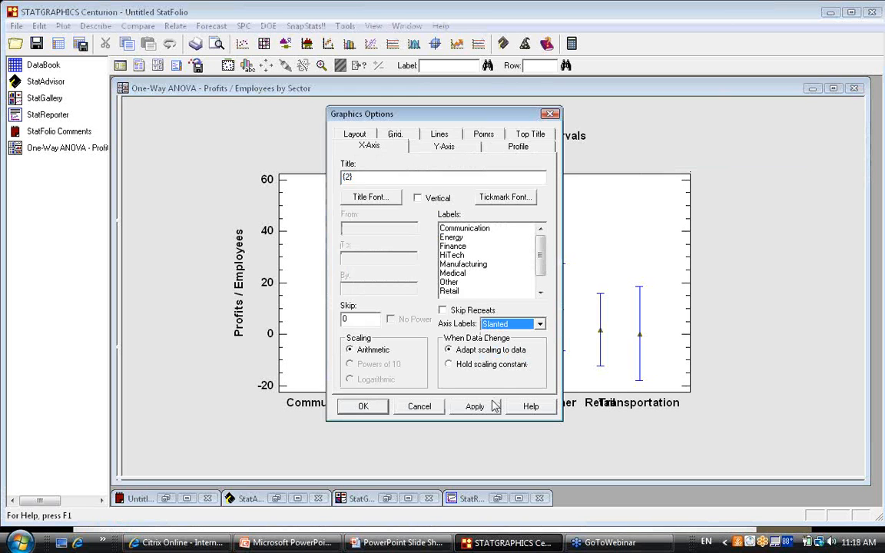
click(489, 407)
click(363, 407)
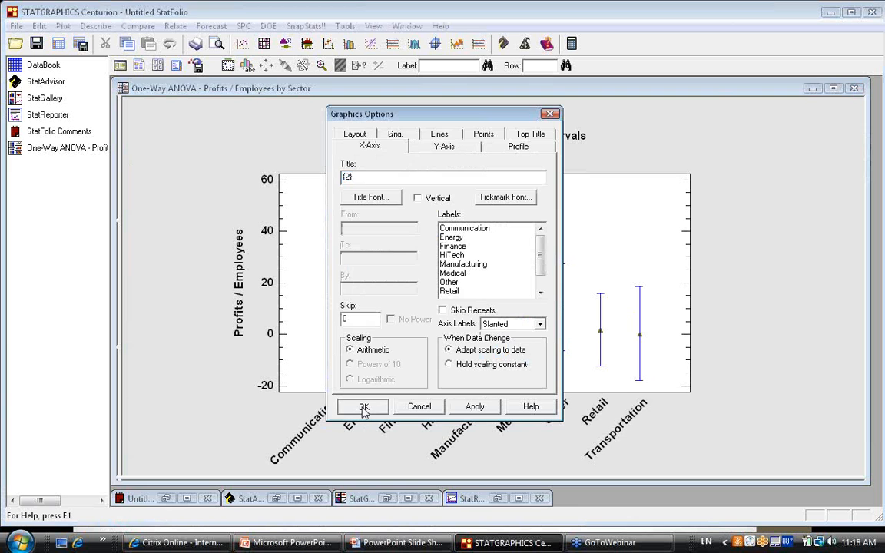
click(486, 418)
drag(486, 418, 745, 422)
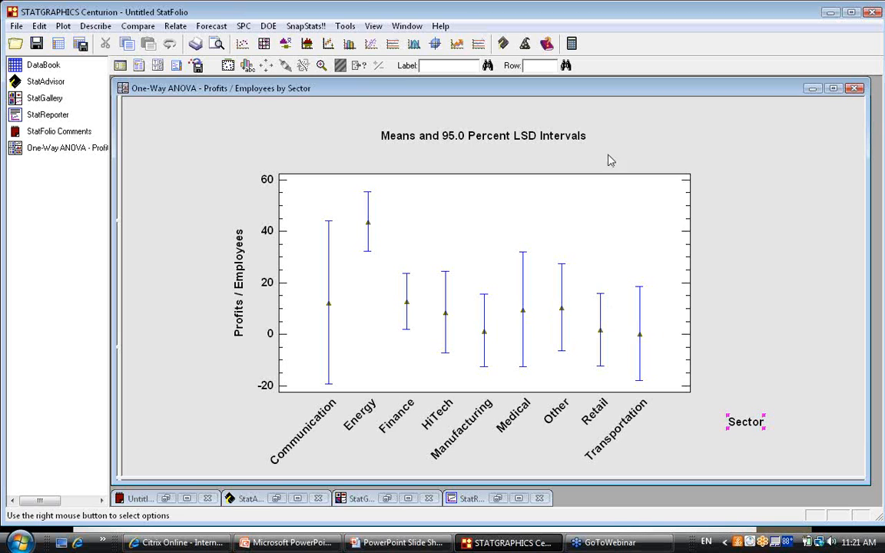
Step: Change the means plot to Tukey HSD intervals and rerun the analysis with the same variables to rescale the plot
right_click(626, 132)
click(646, 135)
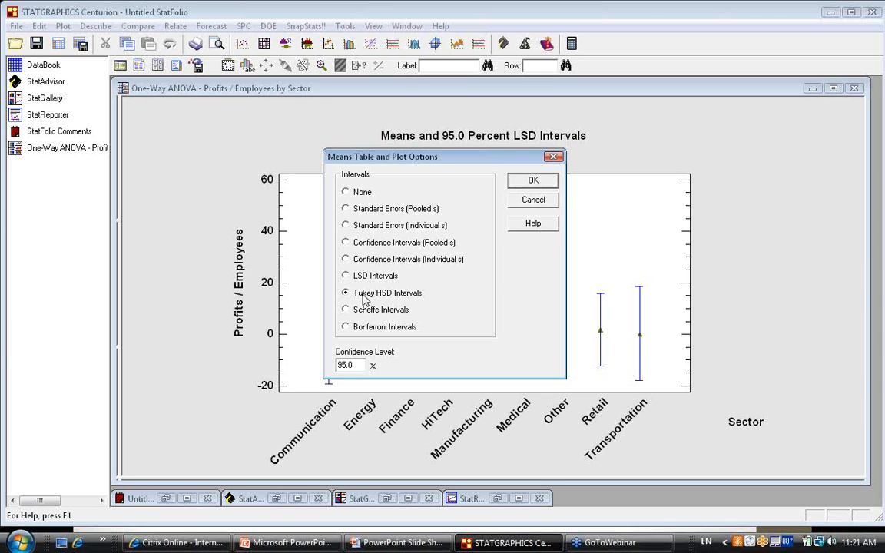
click(532, 181)
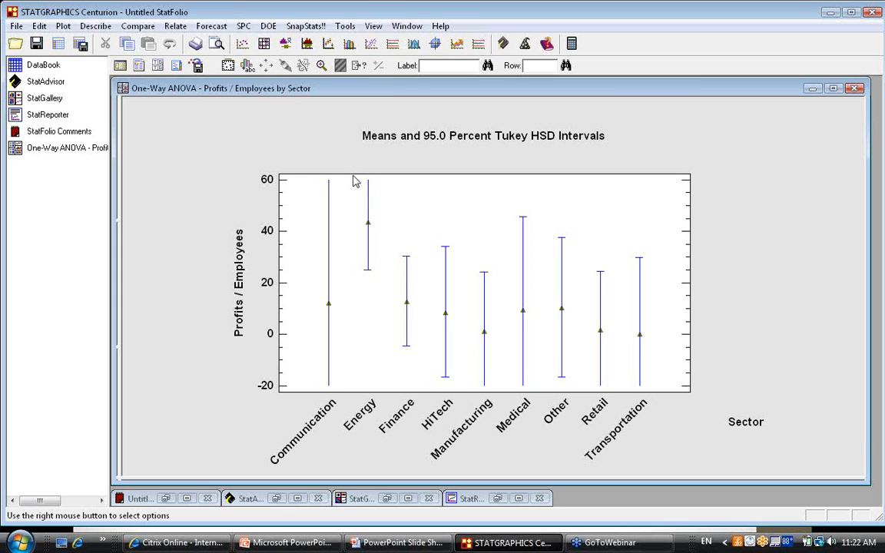
click(122, 66)
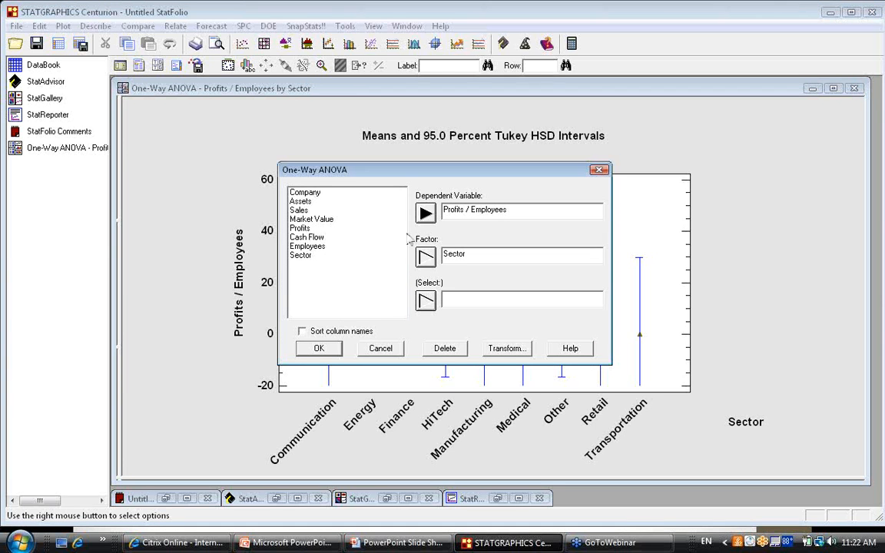
click(321, 348)
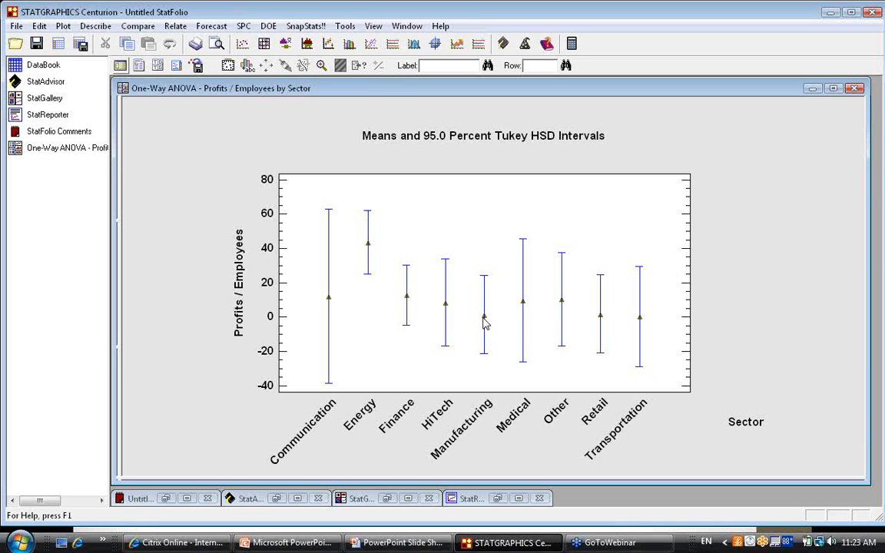
double_click(715, 238)
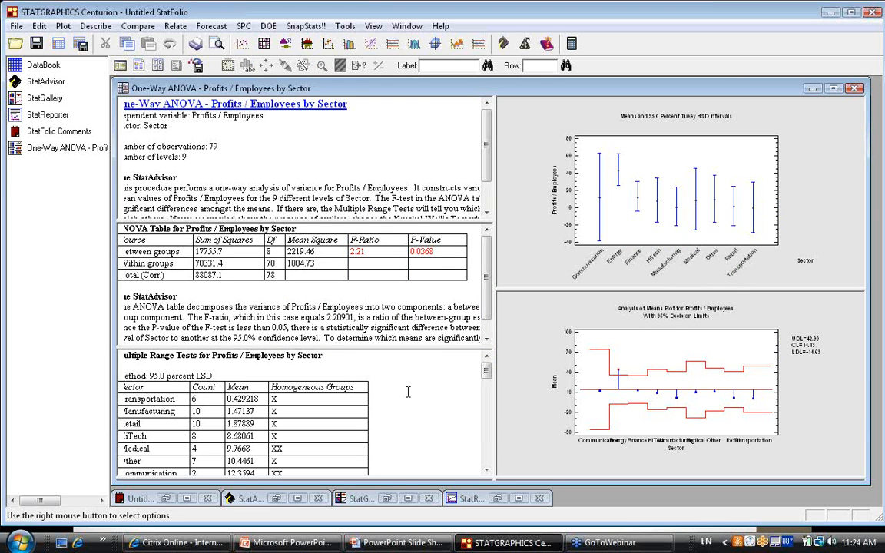
Step: Switch the Multiple Range Tests table to the Tukey HSD method and review the pairwise sector contrasts
double_click(408, 392)
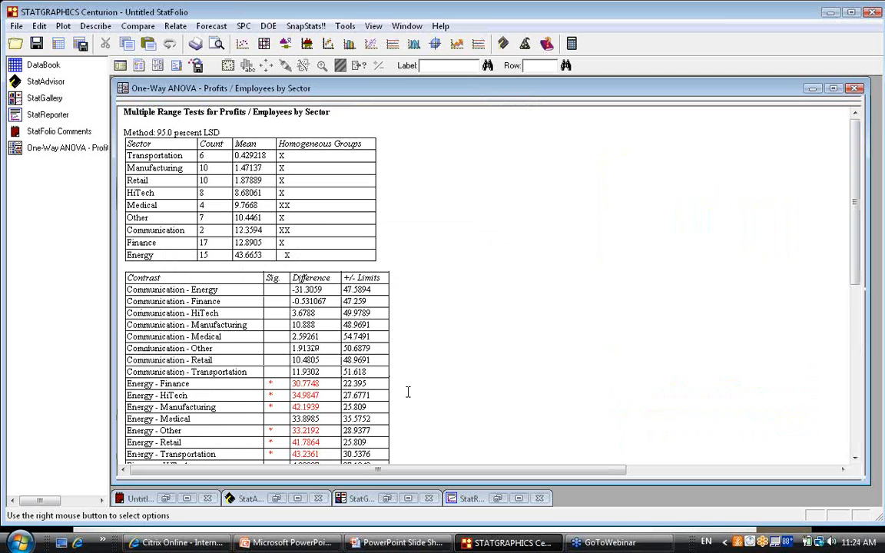
right_click(477, 202)
click(526, 212)
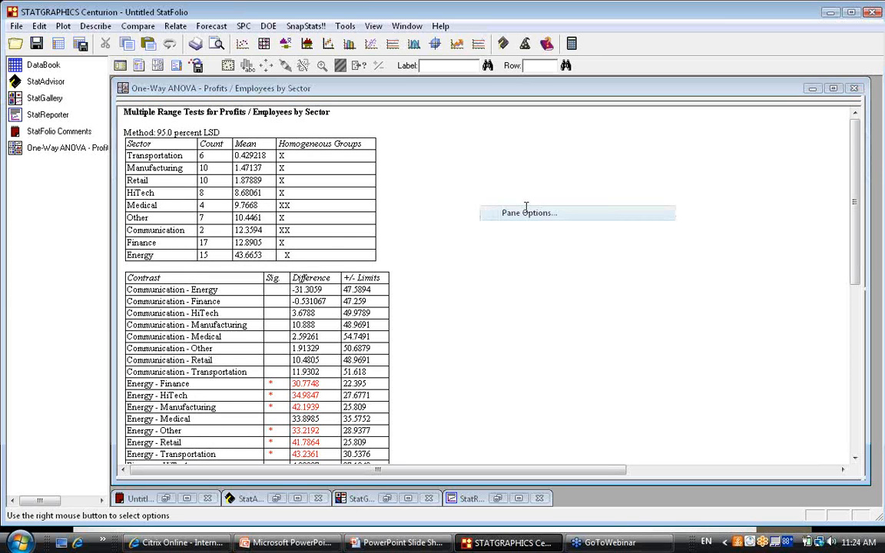
key(Down)
click(530, 205)
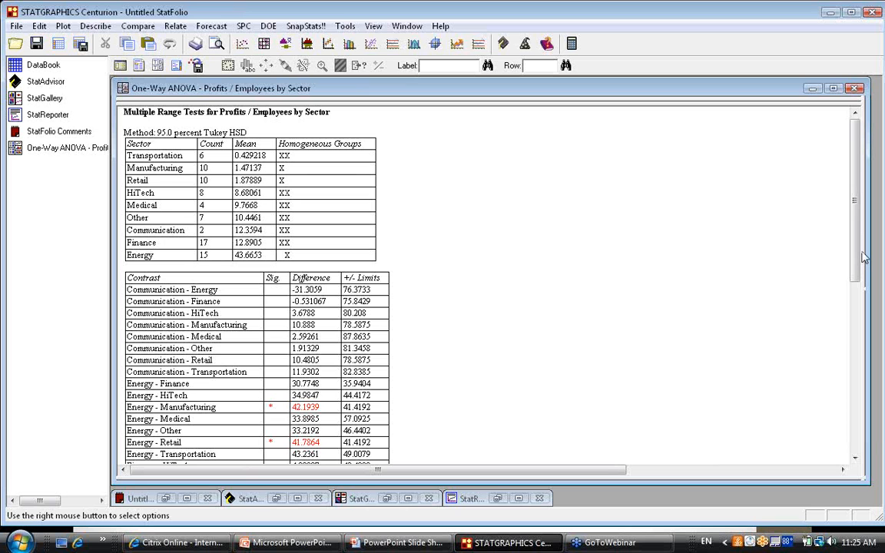
drag(858, 249, 848, 313)
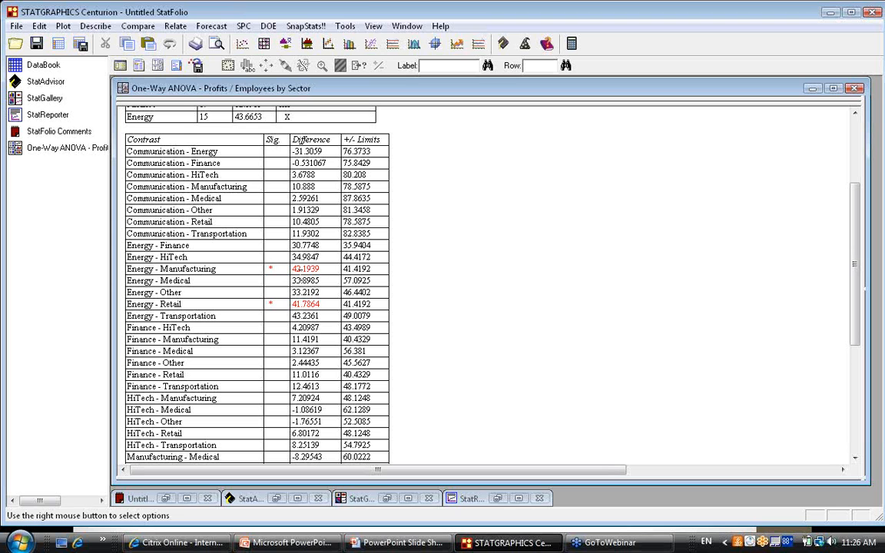
double_click(457, 201)
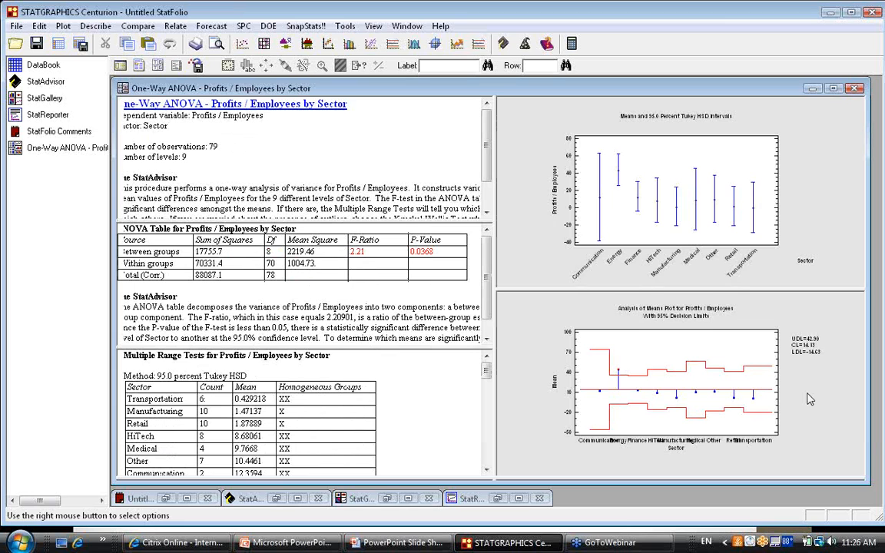
Step: On the enlarged Analysis of Means plot, set the X-axis labels to Slanted and move the Sector title clear of the labels
double_click(809, 398)
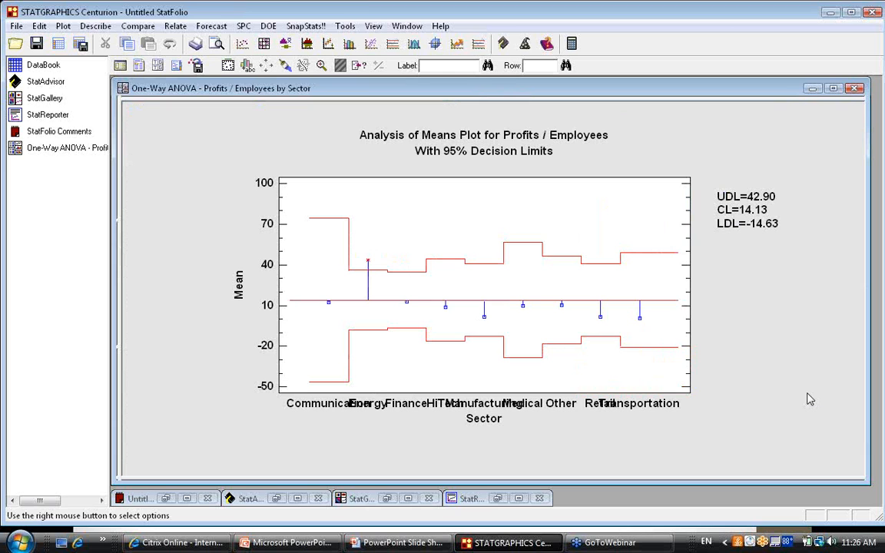
right_click(686, 147)
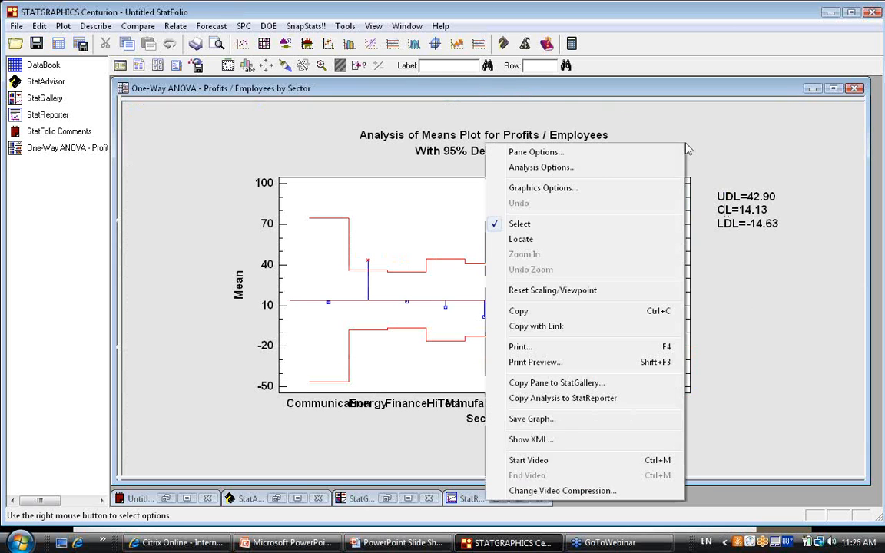
click(596, 189)
click(392, 136)
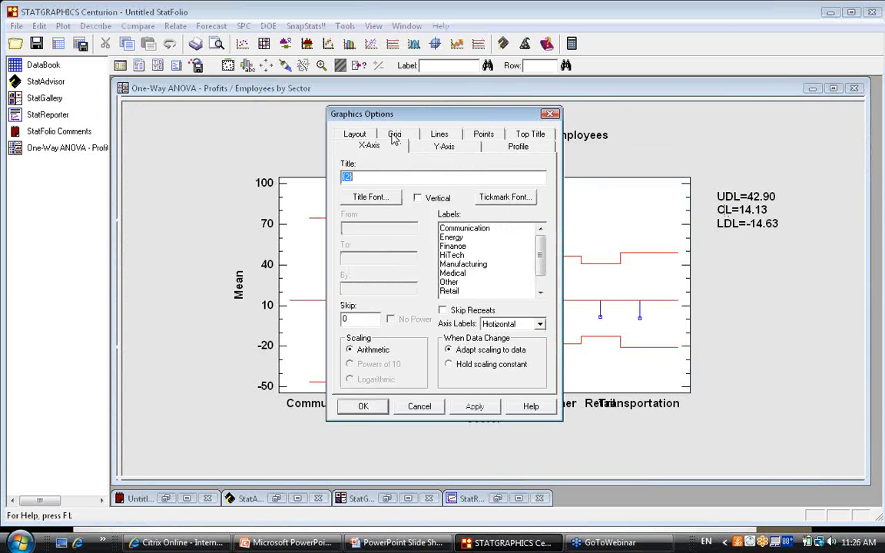
click(540, 323)
click(513, 356)
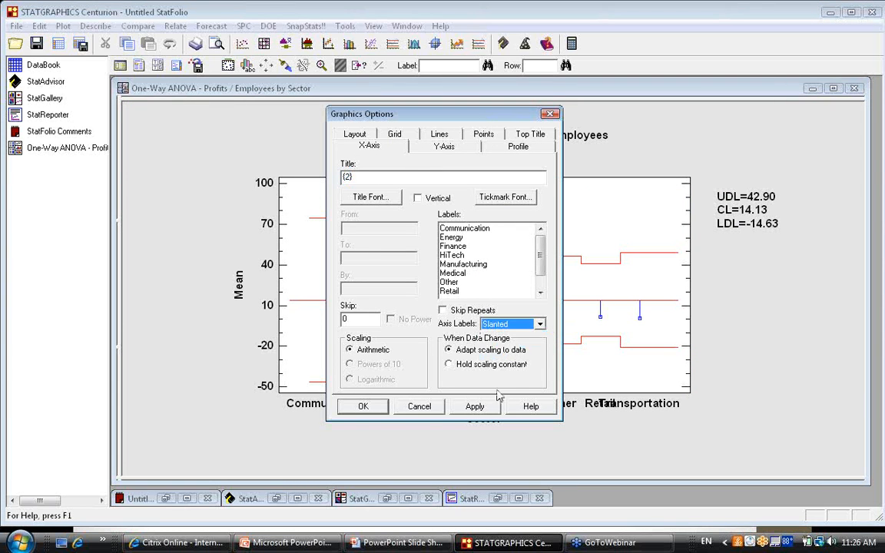
click(475, 406)
click(364, 407)
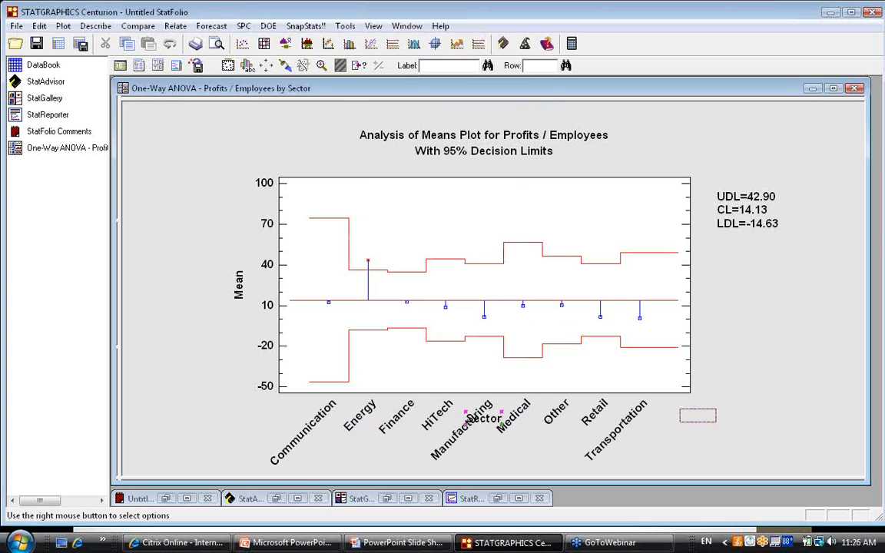
drag(496, 425, 727, 425)
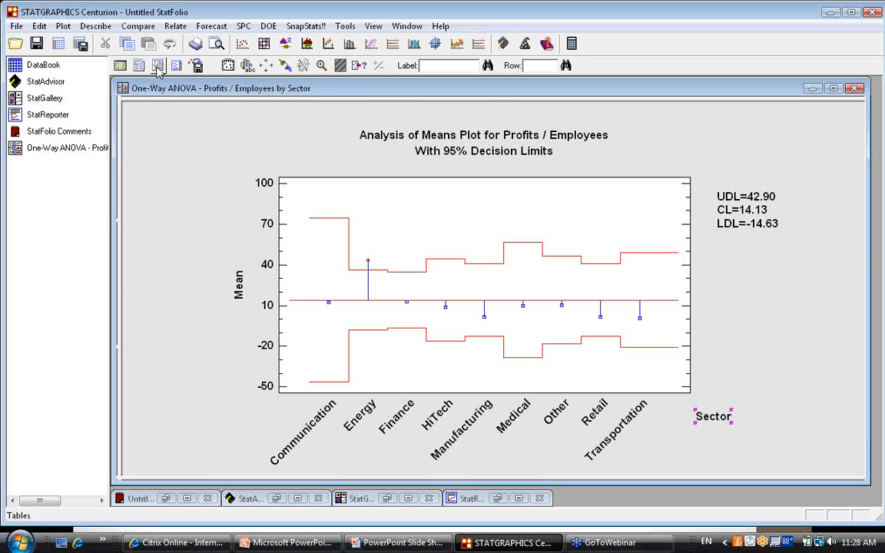
Step: Add Residual Plots to the graphs of the one-way ANOVA
click(140, 66)
click(472, 286)
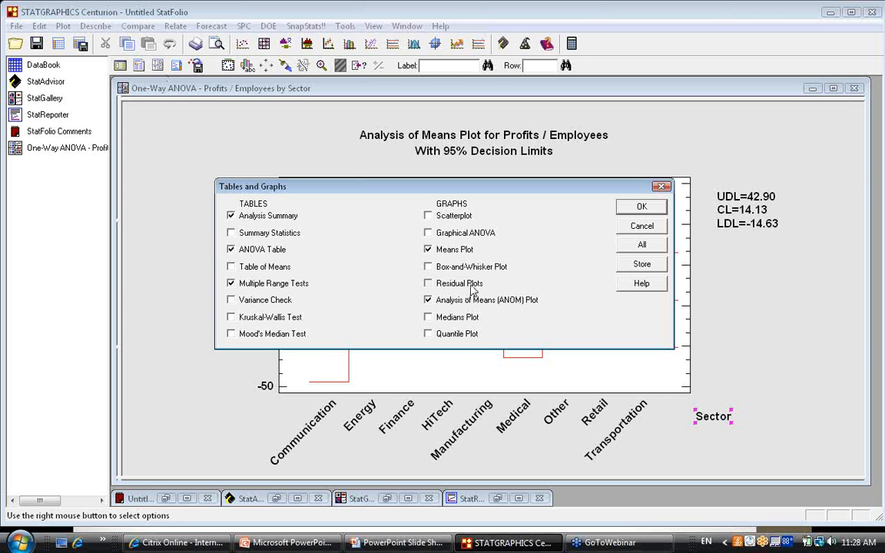
click(641, 209)
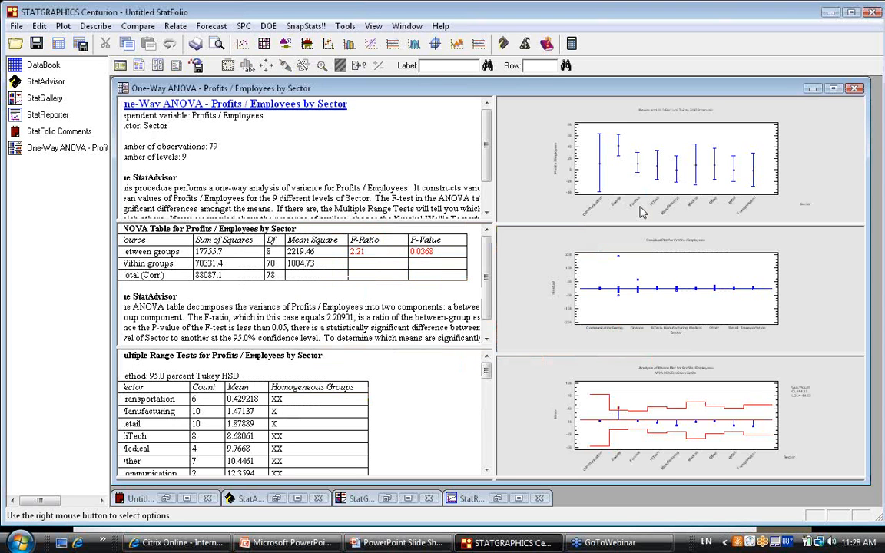
Step: Enlarge the residual plot, set its X-axis labels to Slanted and move the Sector title beyond the right end of the axis
double_click(688, 305)
right_click(668, 138)
click(707, 180)
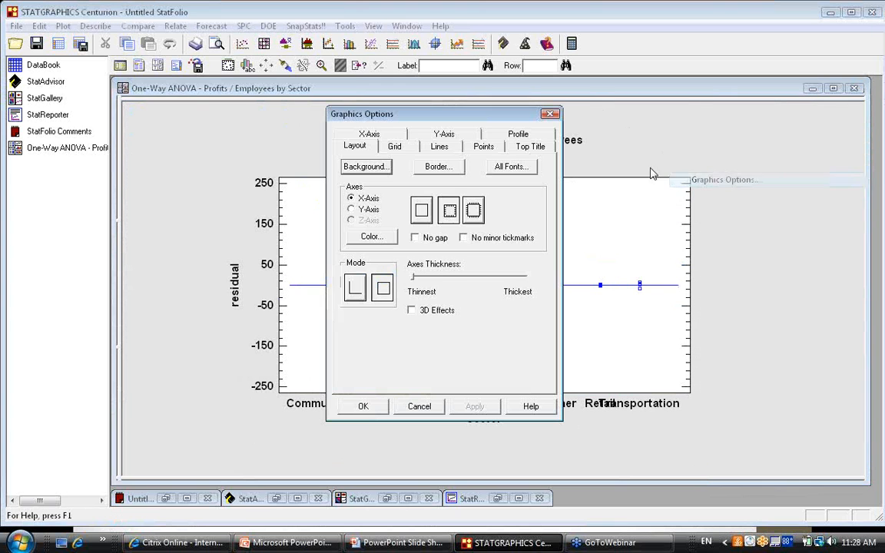
click(367, 132)
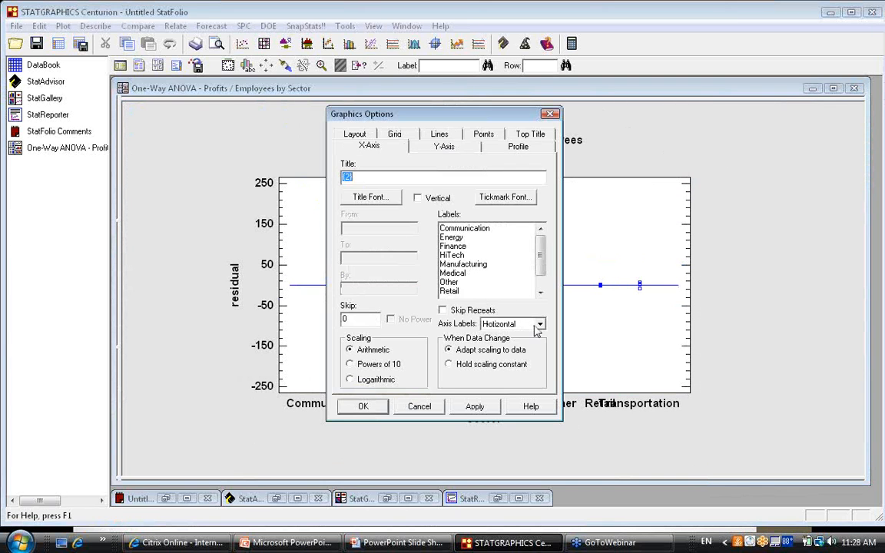
click(539, 324)
click(507, 348)
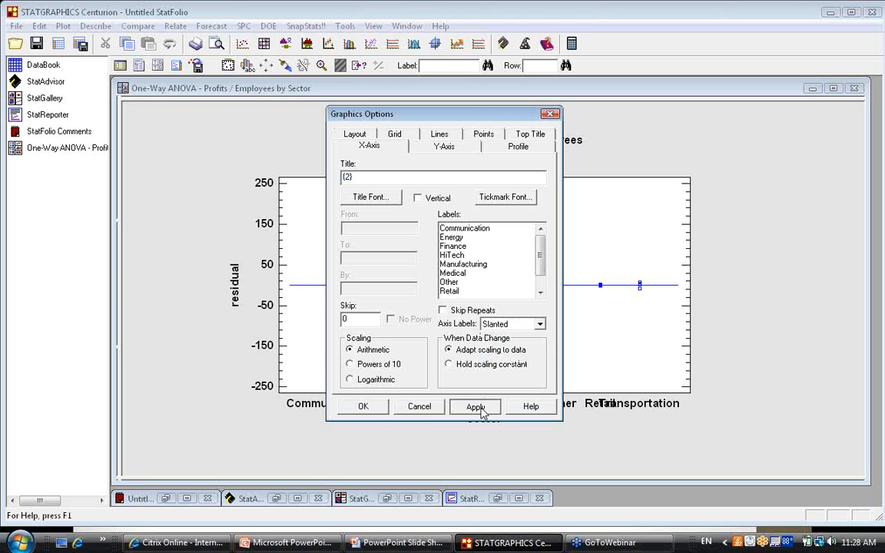
click(475, 406)
click(362, 405)
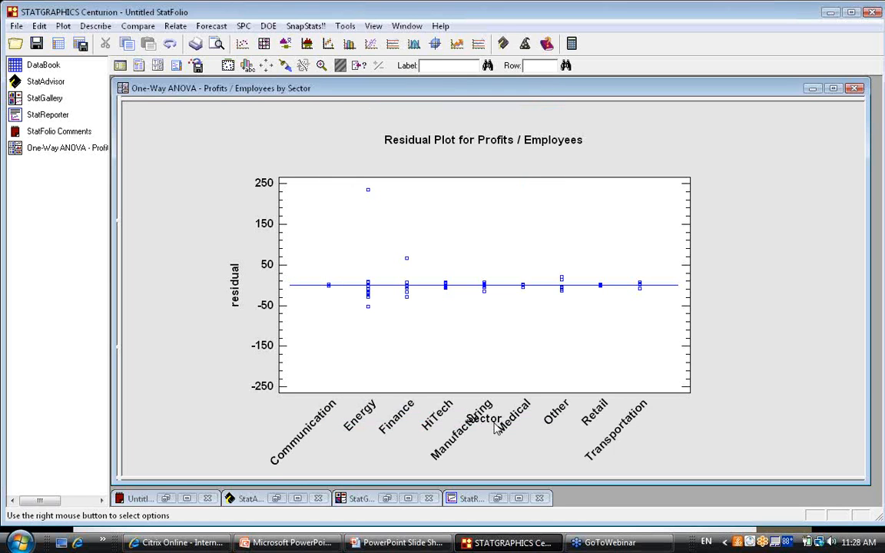
drag(496, 428, 722, 425)
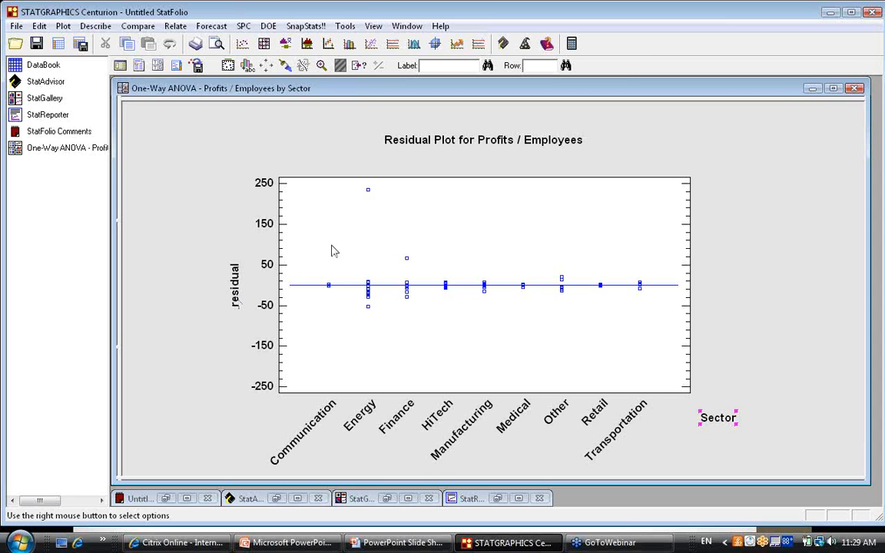
Step: Identify the extreme Energy residual on the plot and look up its highlighted row in the DataBook
click(367, 193)
click(42, 65)
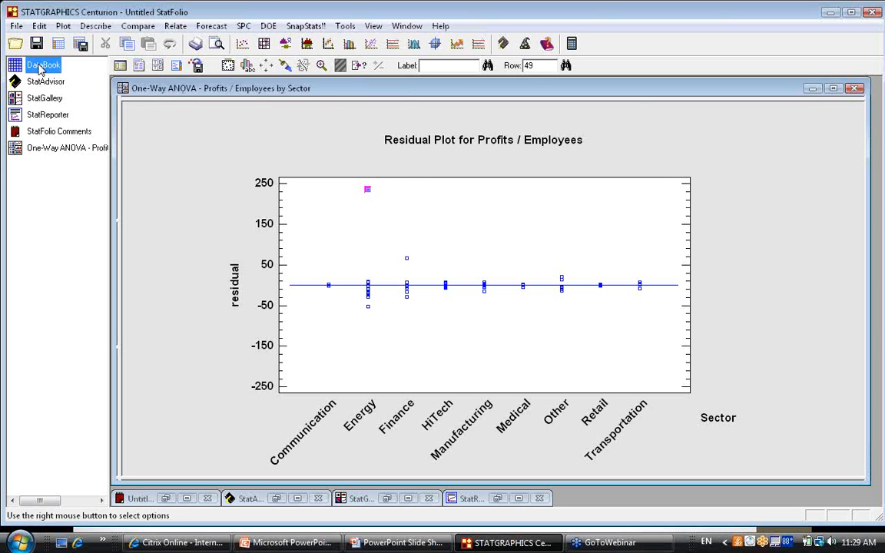
double_click(42, 66)
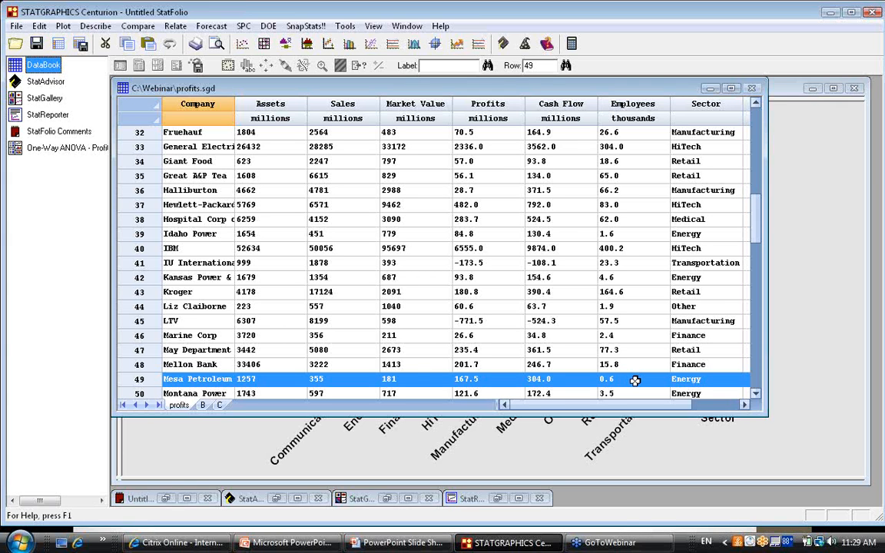
click(817, 391)
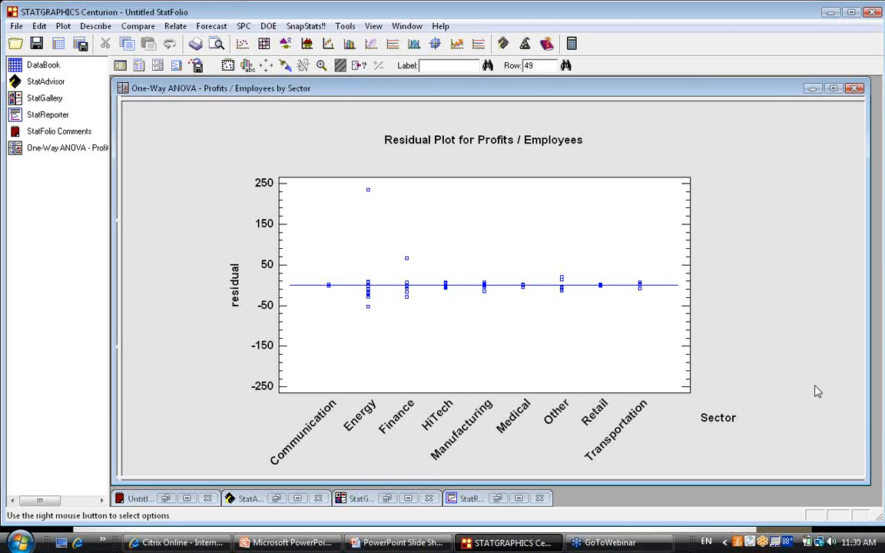
Step: Rerun the one-way ANOVA with the selection EXCLUDE(49) and enlarge the means plot
double_click(738, 327)
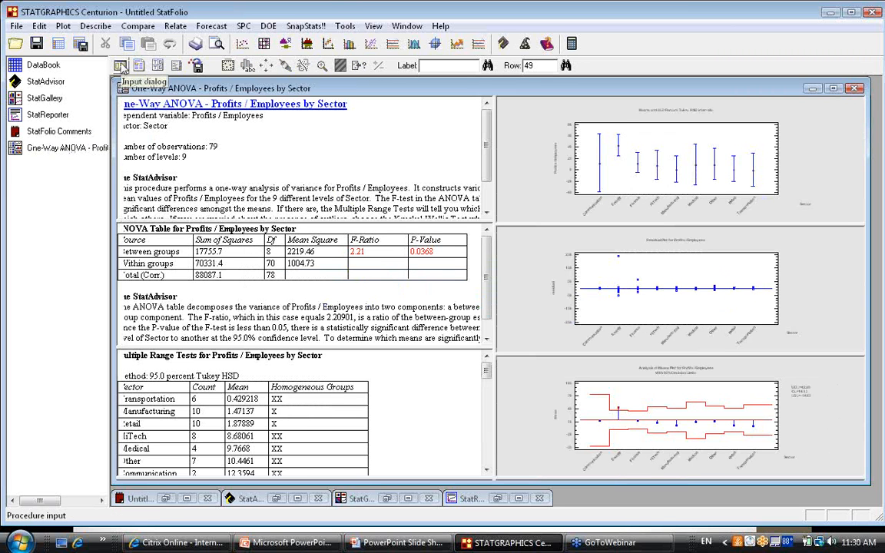
click(121, 66)
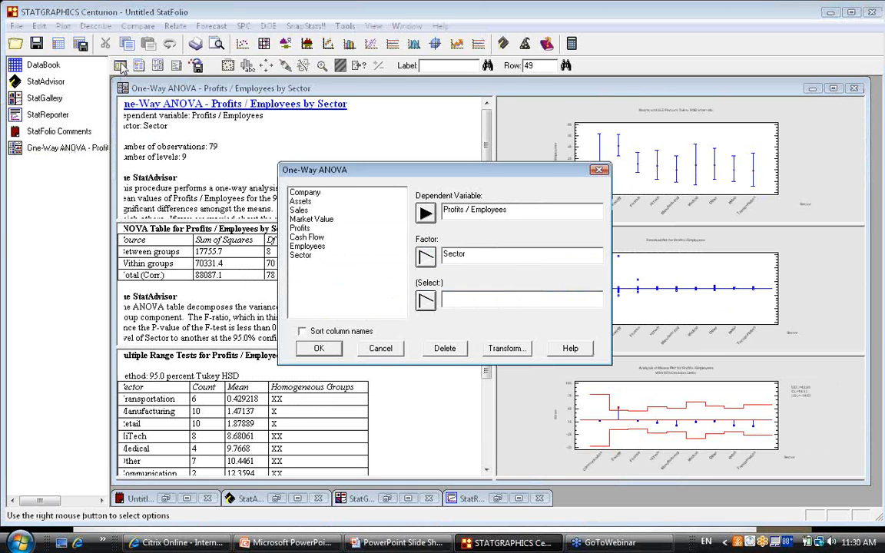
click(451, 299)
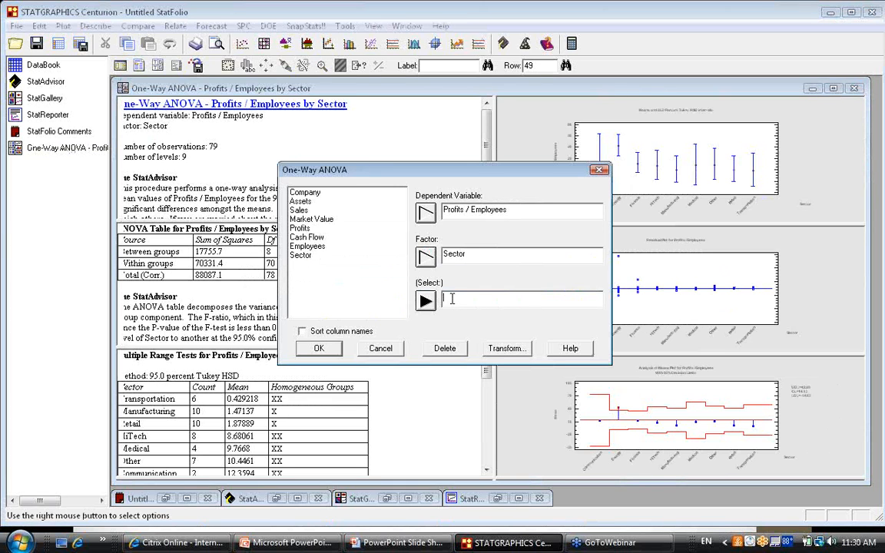
text(EXCLUDE(49)
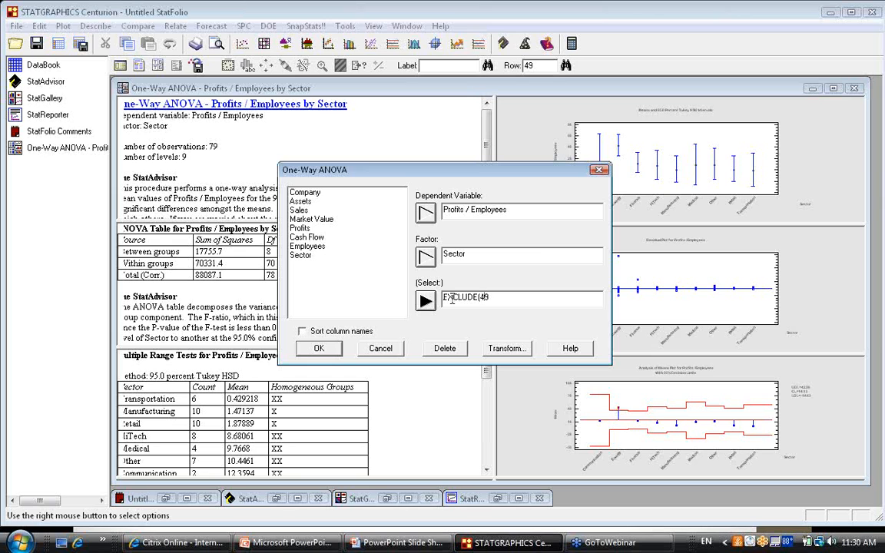
text())
click(323, 348)
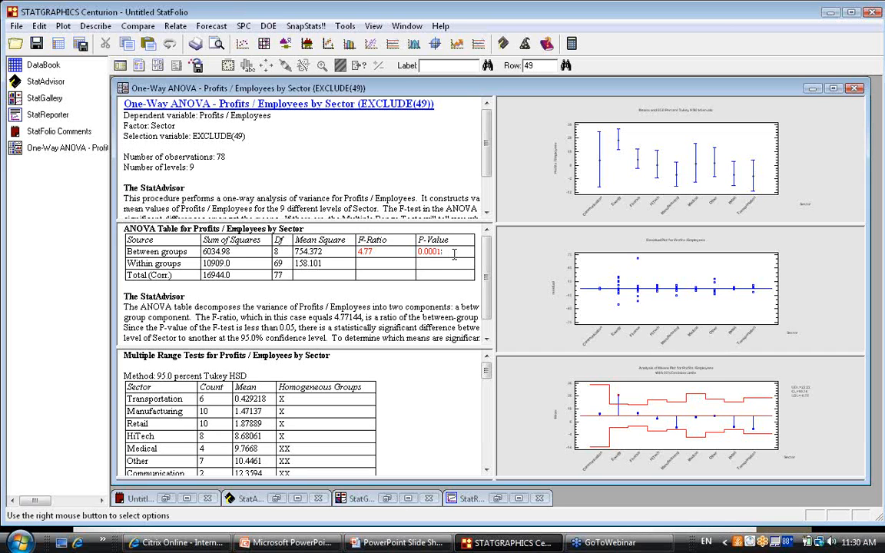
double_click(805, 130)
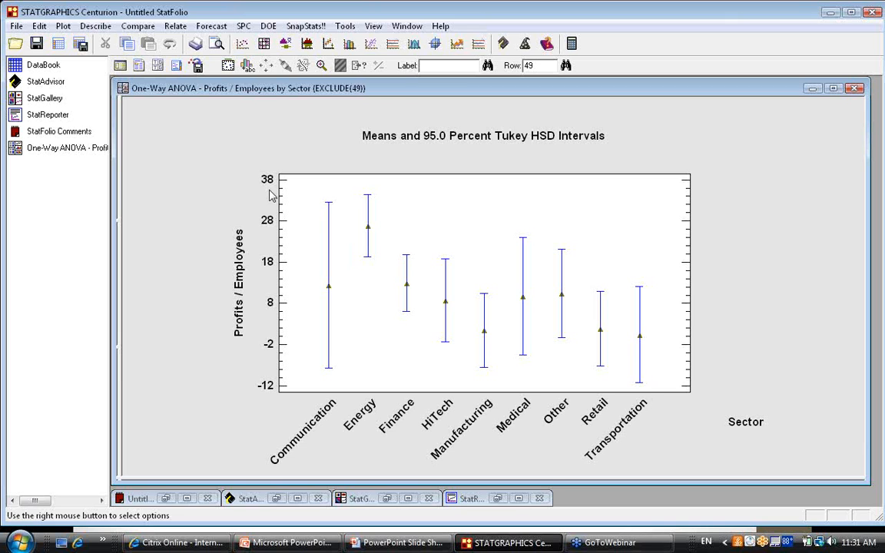
Step: Start a new, empty StatFolio
click(23, 25)
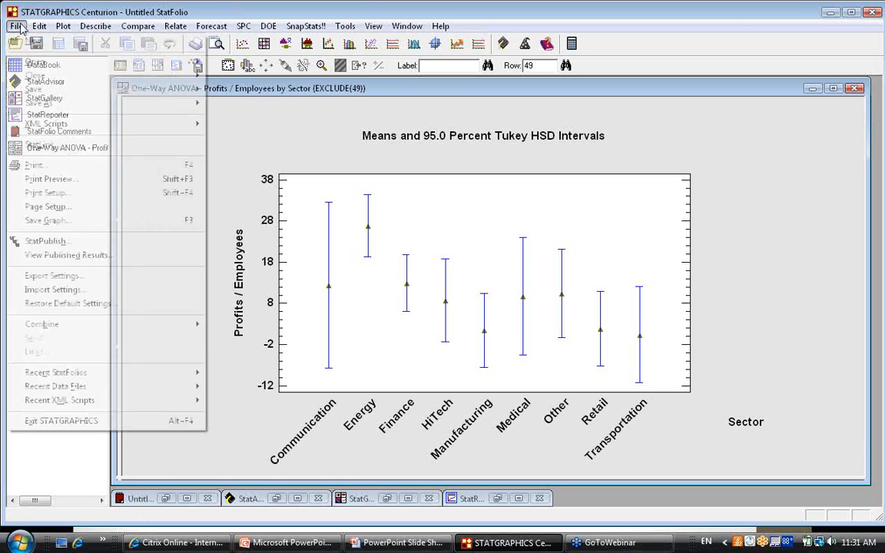
click(32, 41)
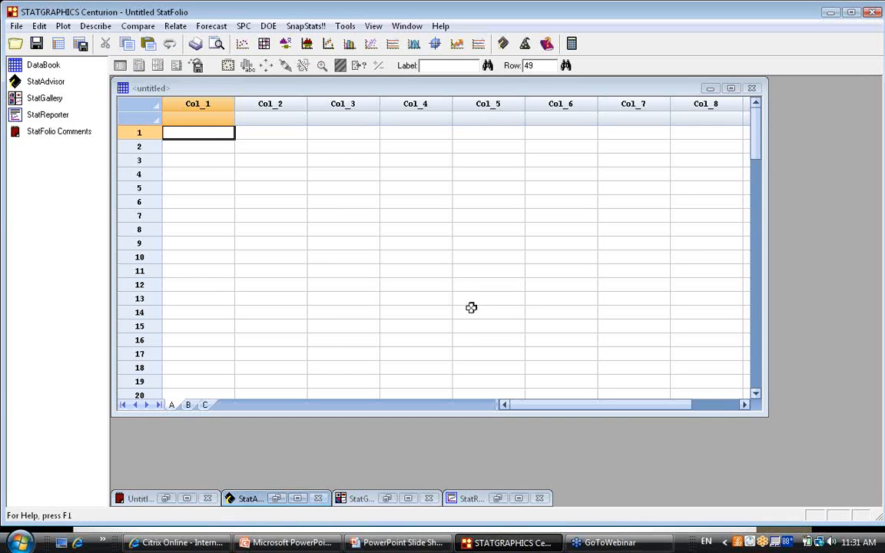
click(445, 544)
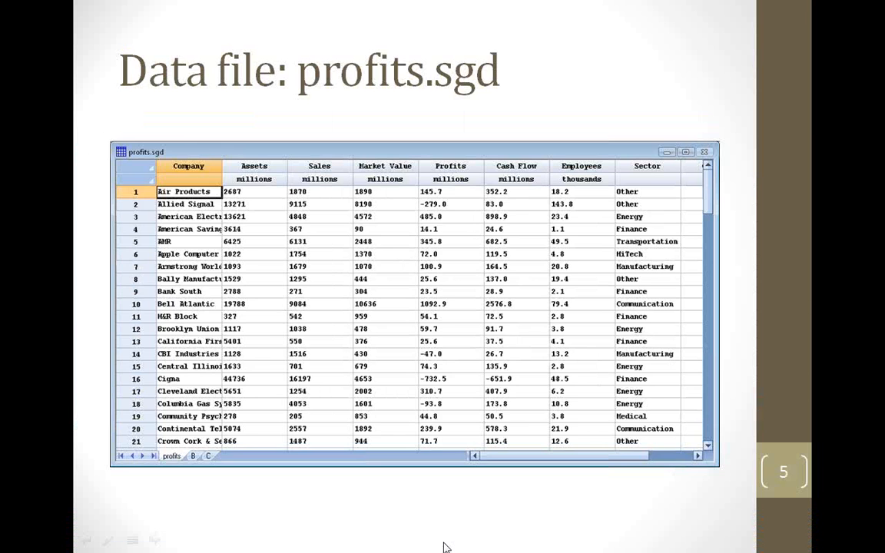
click(445, 547)
click(444, 547)
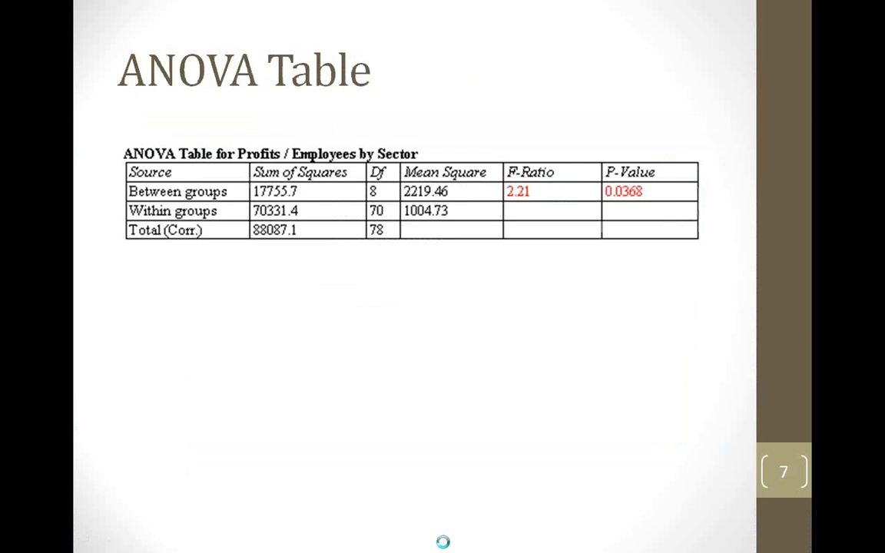
click(443, 542)
click(443, 542)
click(443, 542)
click(443, 542)
key(Right)
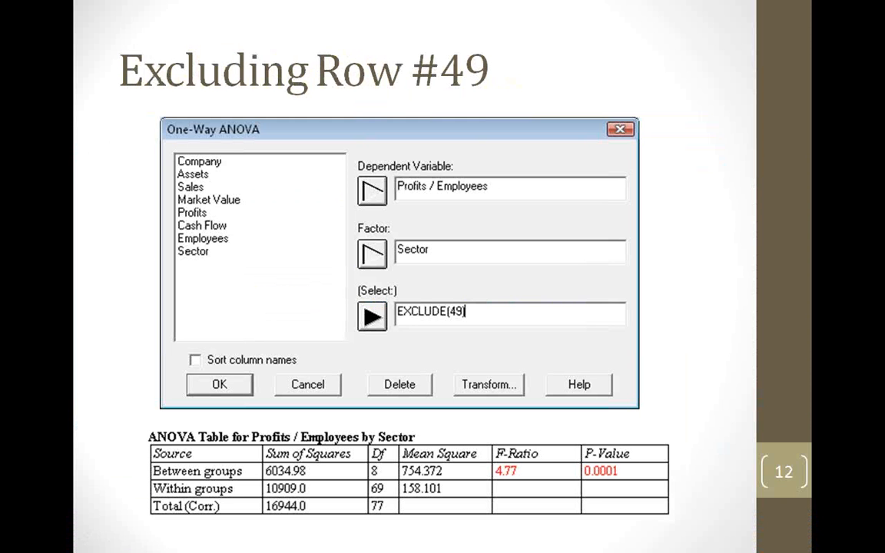
key(Right)
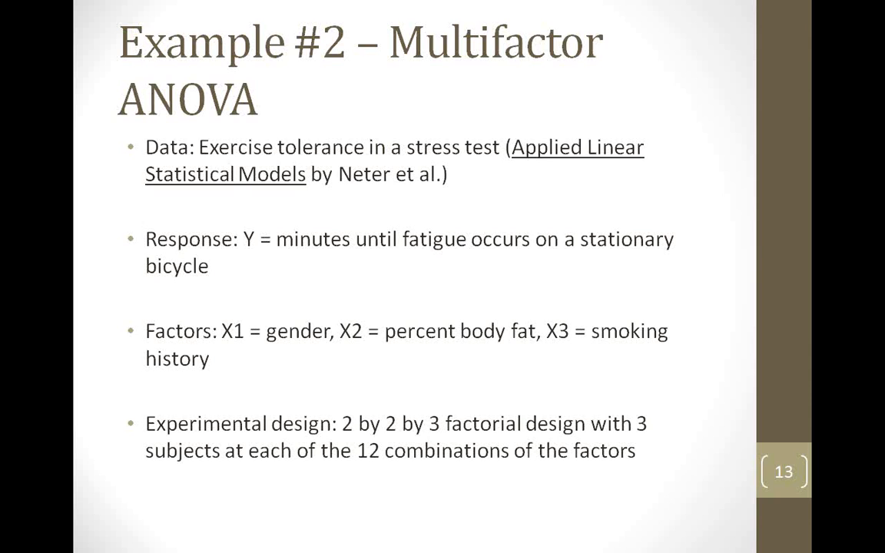
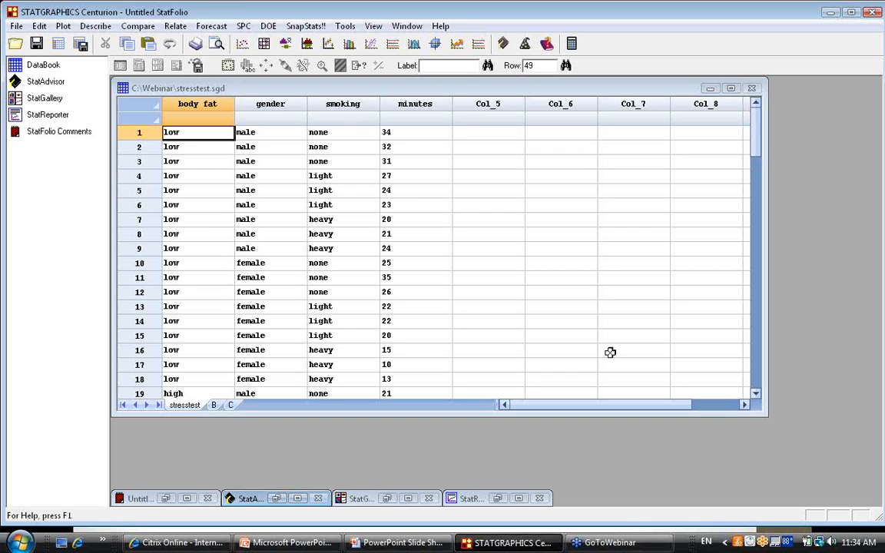
Step: Set up a Multifactor ANOVA with minutes as the dependent variable and body fat, gender and smoking as the factors
click(141, 30)
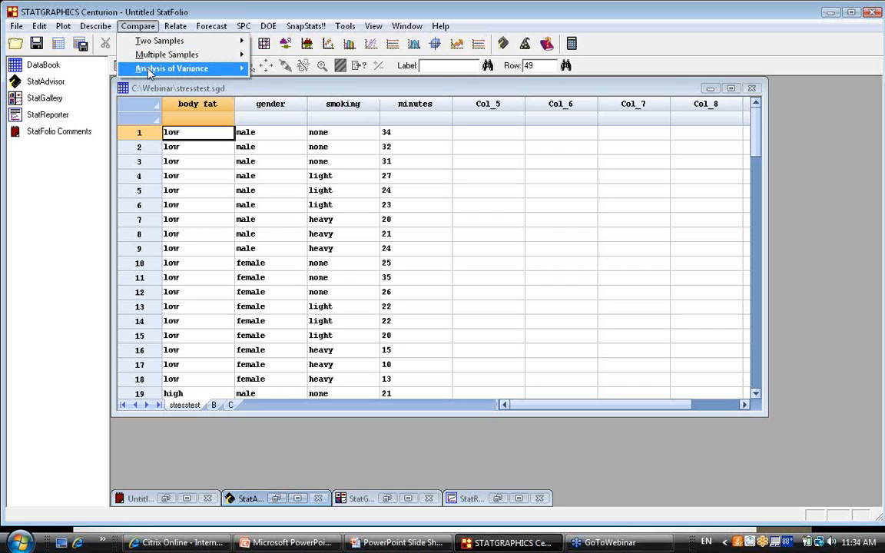
mouse_move(149, 70)
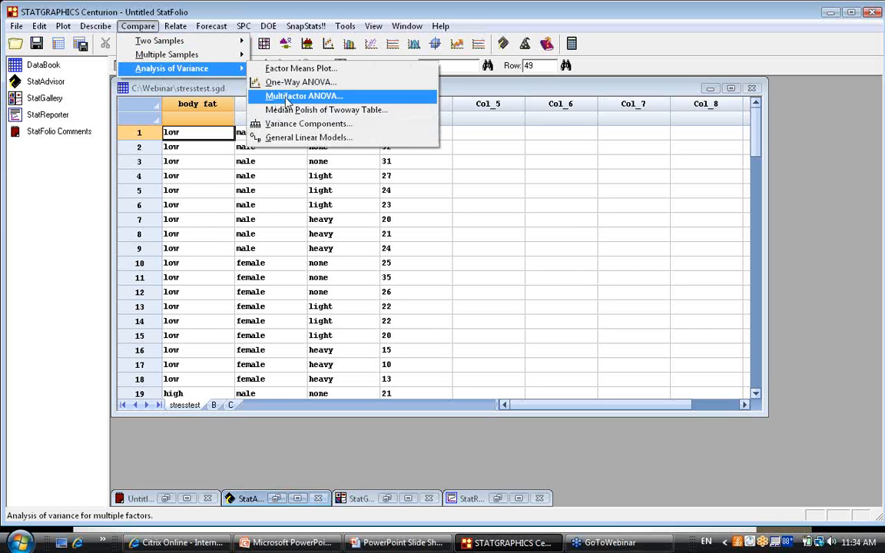
click(287, 99)
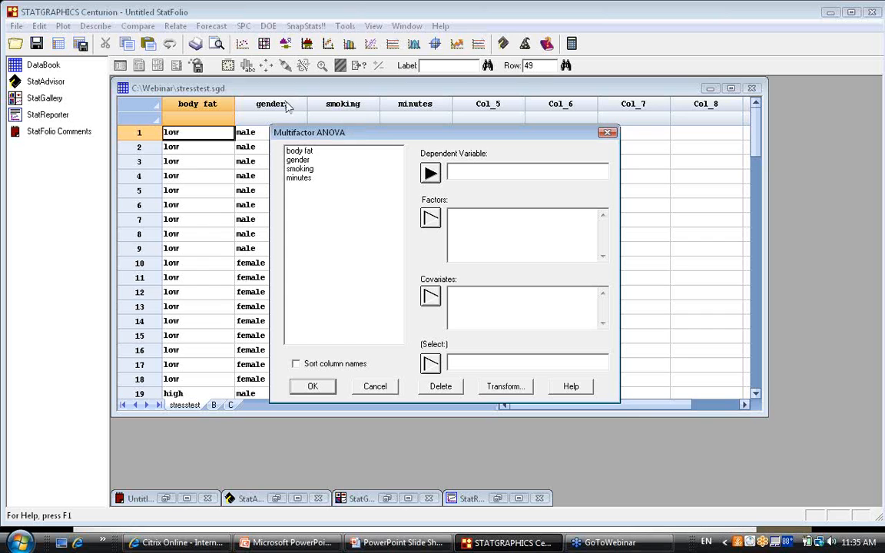
click(299, 178)
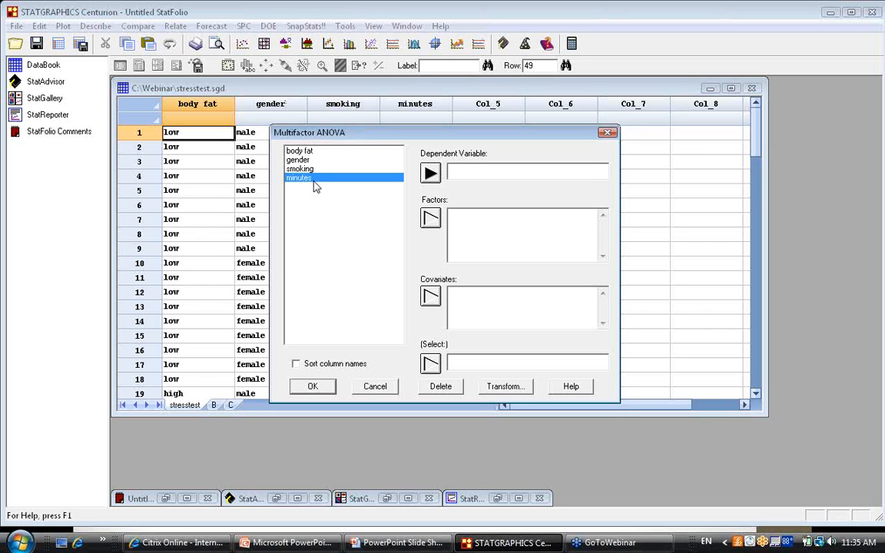
click(433, 173)
drag(352, 152, 326, 175)
click(430, 219)
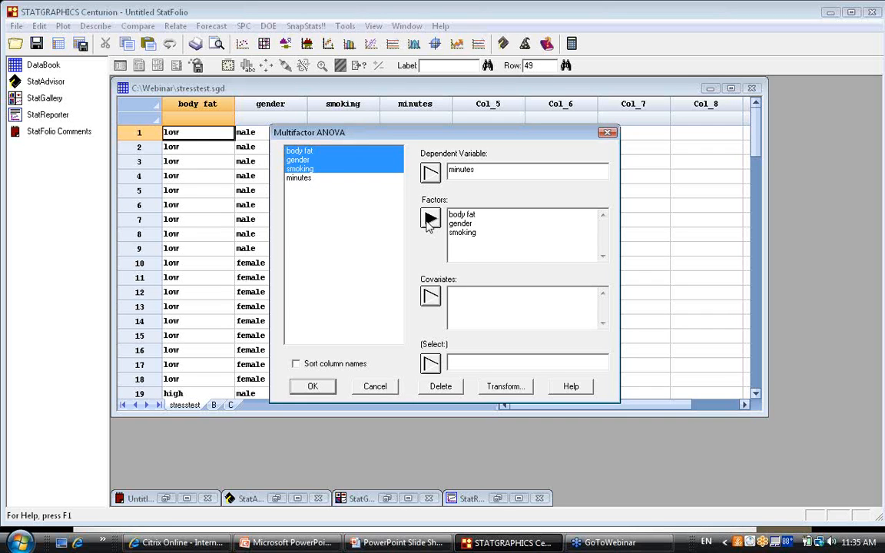
click(473, 301)
click(489, 221)
click(483, 232)
click(474, 299)
text(age)
key(BackSpace)
key(BackSpace)
key(BackSpace)
Step: Run the Multifactor ANOVA with a maximum order interaction of 2 and the default tables and graphs
click(312, 387)
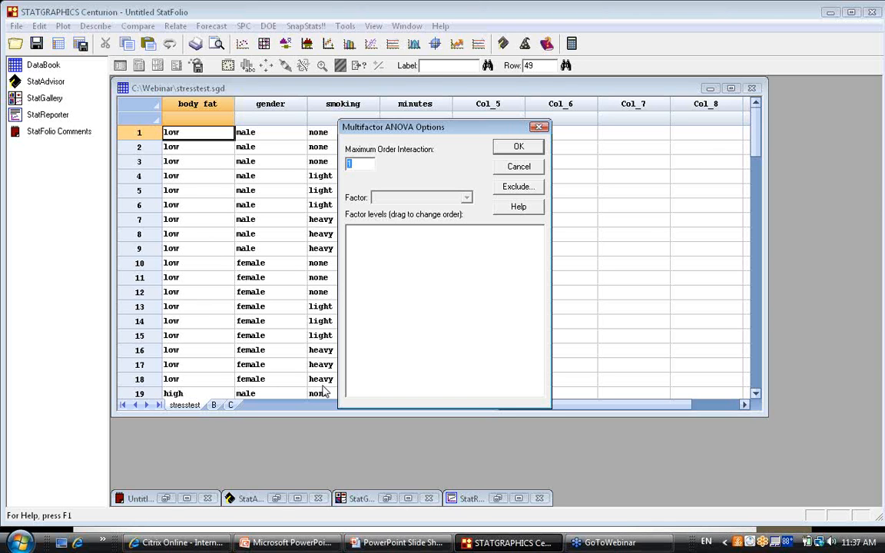
text(2)
click(518, 148)
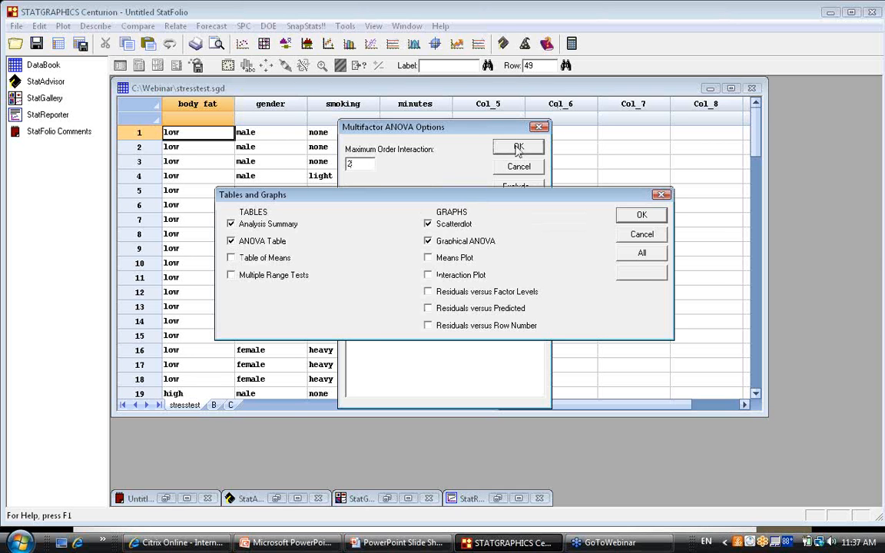
click(645, 217)
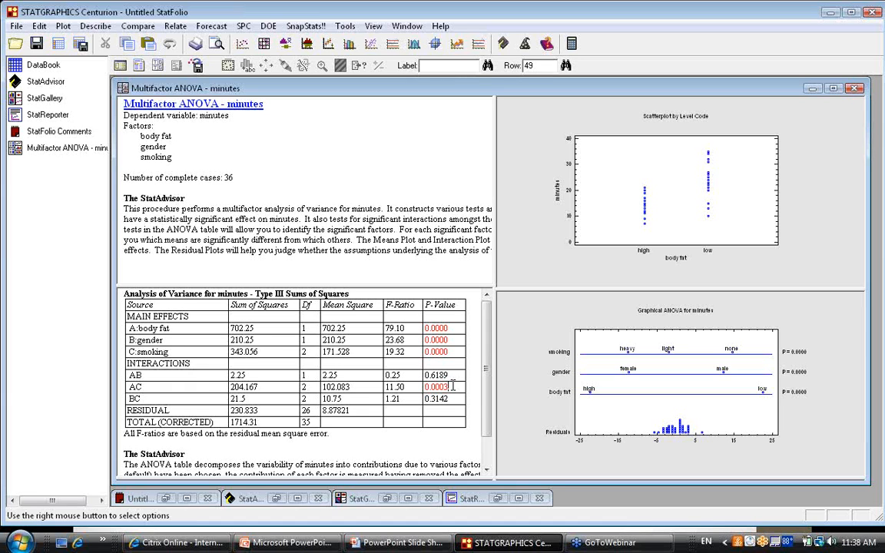
Step: Examine the AC interaction row of the ANOVA table and enlarge the Graphical ANOVA plot
click(150, 390)
double_click(821, 423)
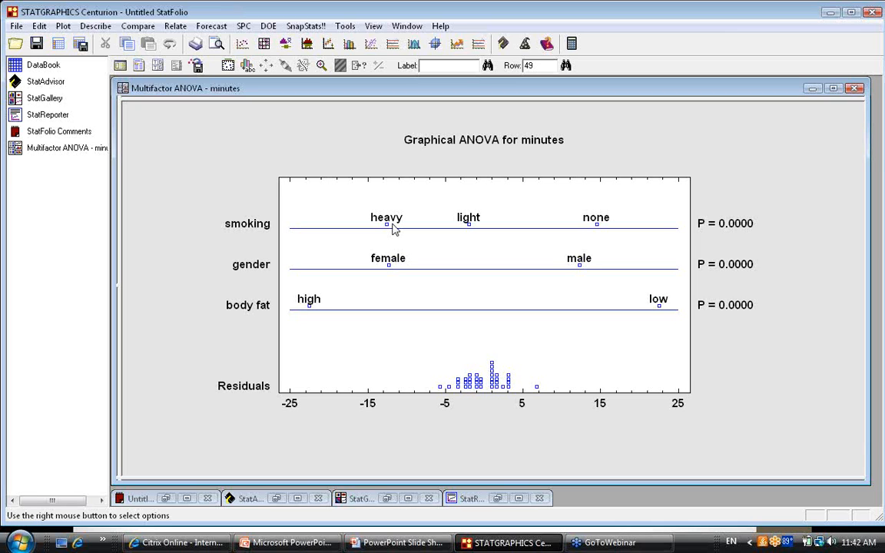
Step: Add the Interaction Plot to the Multifactor ANOVA and enlarge it
click(159, 68)
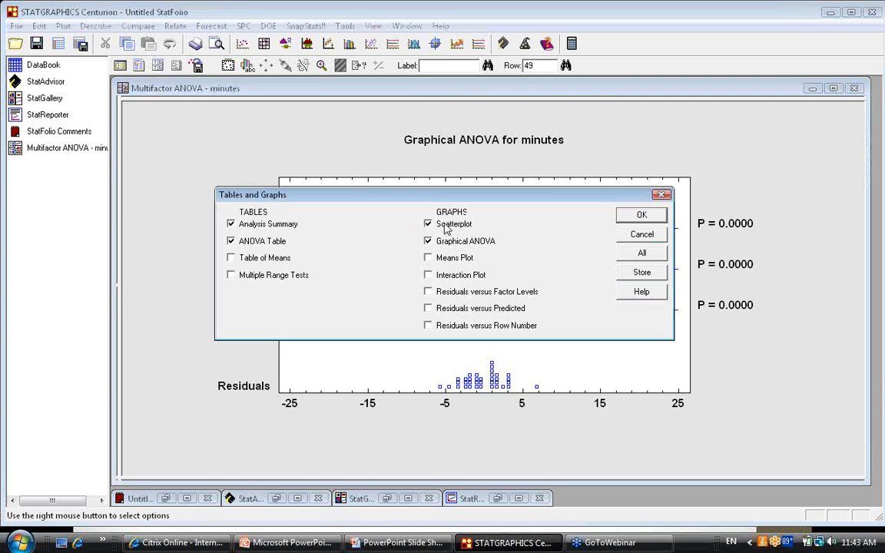
click(455, 278)
click(628, 216)
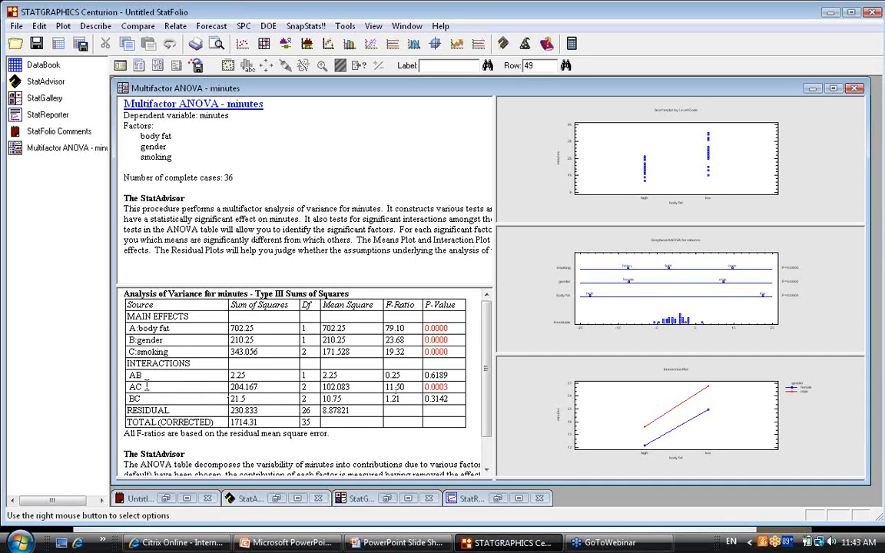
double_click(826, 433)
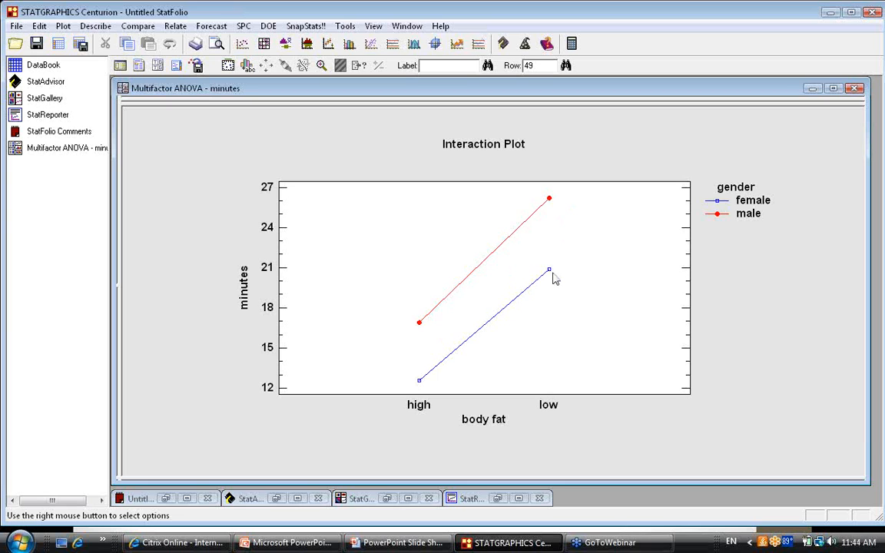
Step: Set the Interaction Plot to show the body fat by smoking interaction with the second factor on the axis
right_click(606, 132)
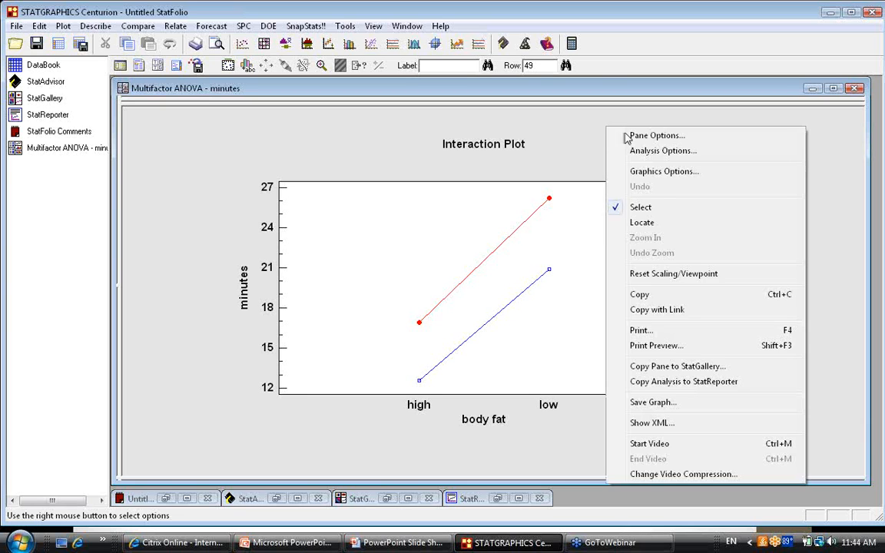
click(632, 138)
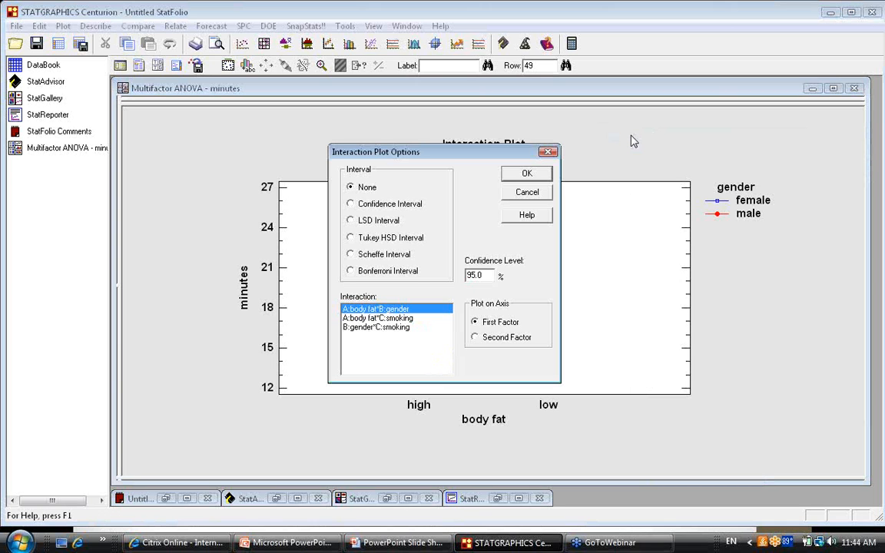
click(399, 318)
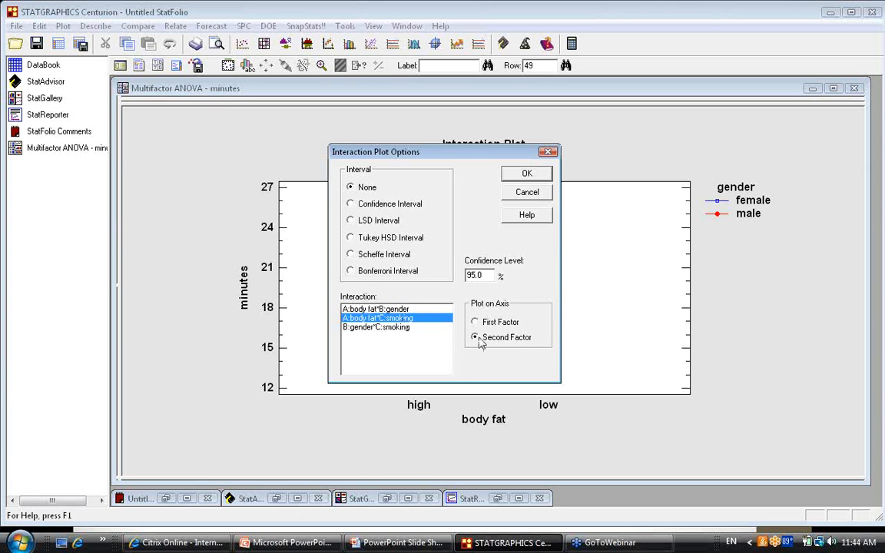
click(524, 174)
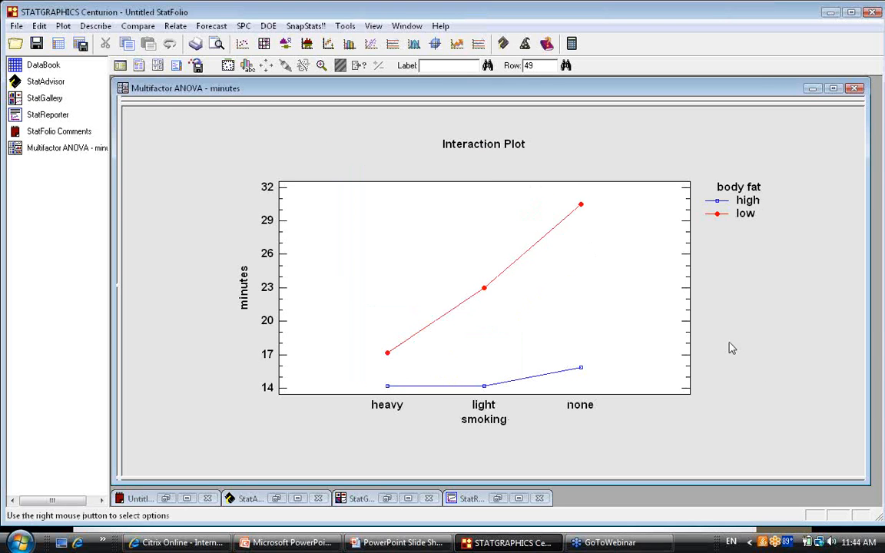
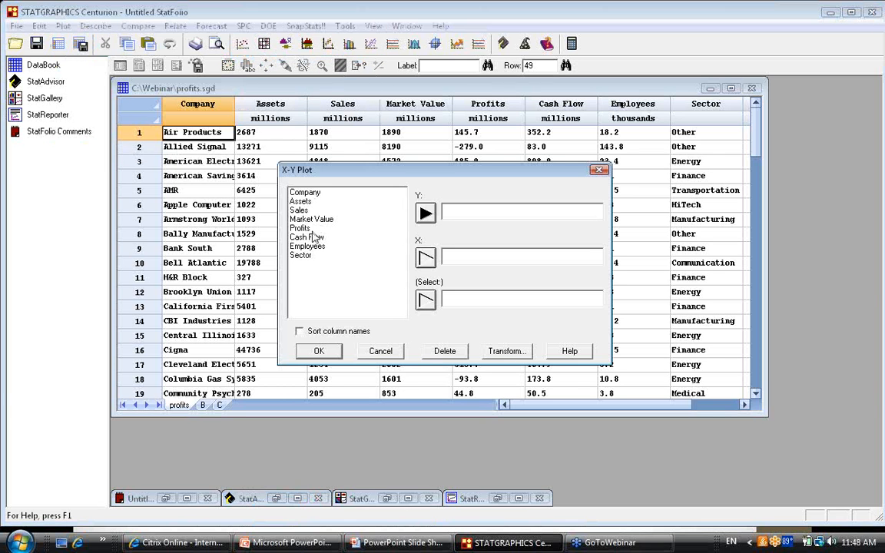
Step: Set up an X-Y Plot with Profits / Employees as Y and LOG(Sales) as X
click(299, 228)
click(426, 213)
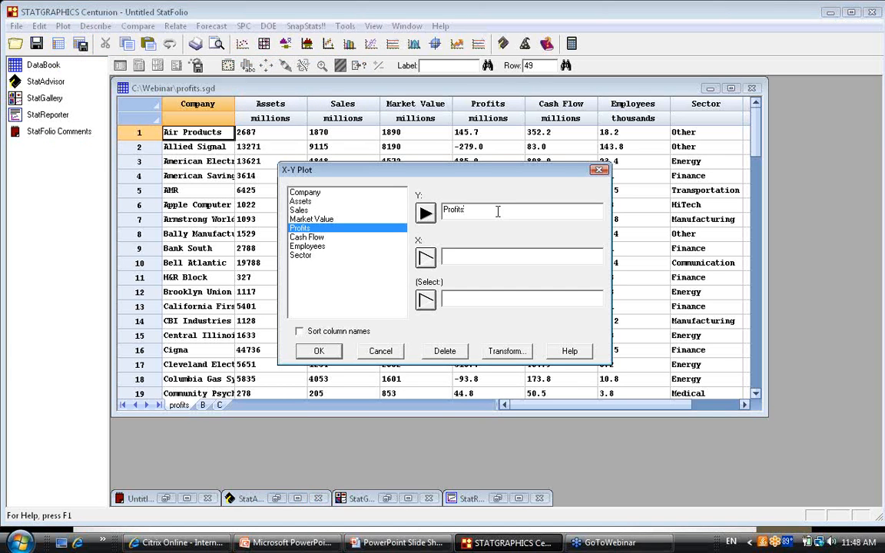
text(/)
click(307, 246)
double_click(307, 248)
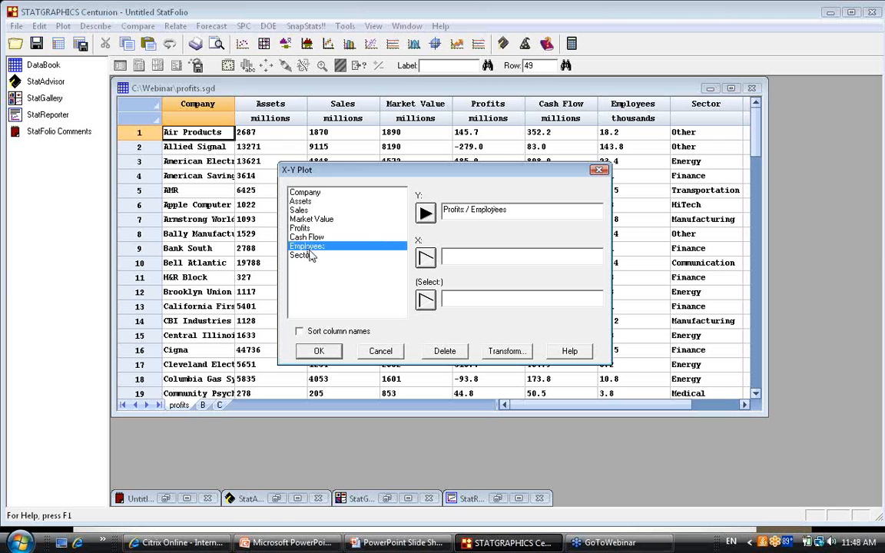
click(446, 256)
text(LOG(S)
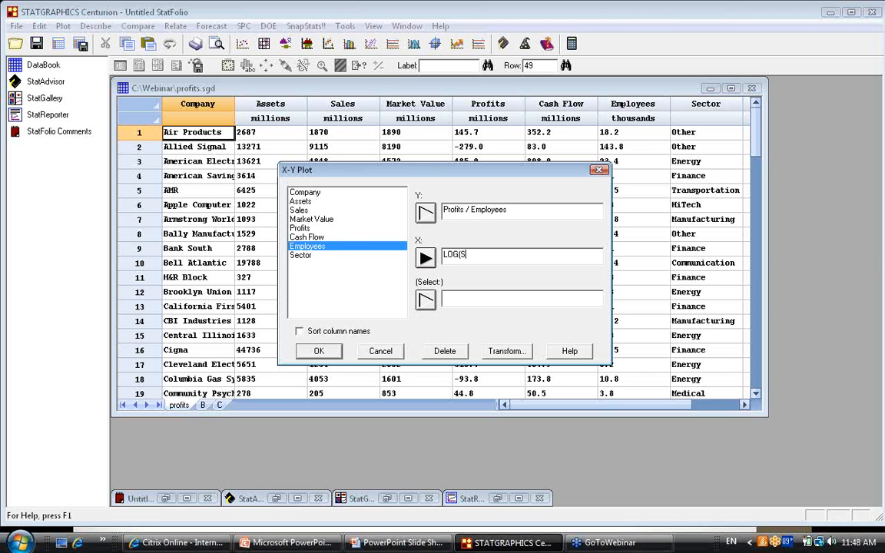
text(ales))
Step: Leave out row 49 with the selection EXCLUDE(49), then create the X-Y Plot and enlarge the scatterplot
click(489, 300)
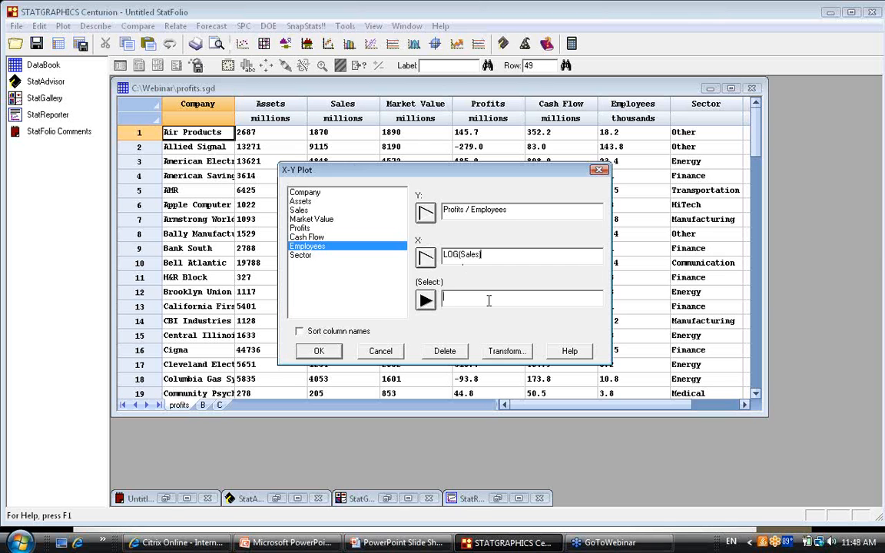
text(EXCLUDE(49)
click(319, 350)
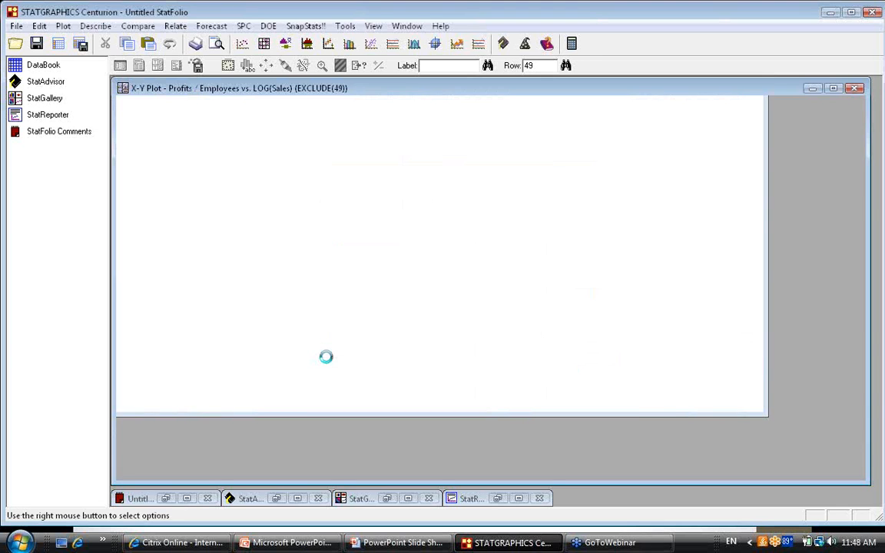
double_click(682, 285)
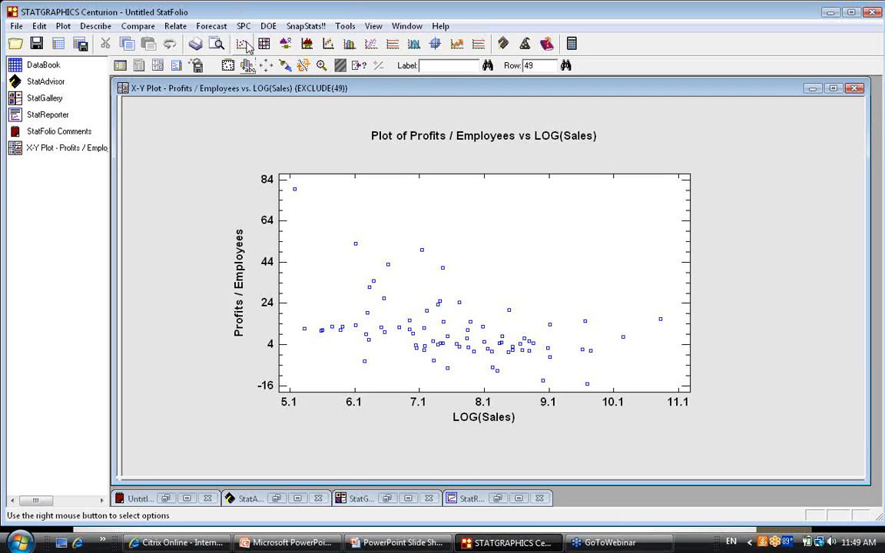
Step: Start a Multifactor ANOVA with Profits / Employees as the dependent variable and Sector as the factor
click(139, 29)
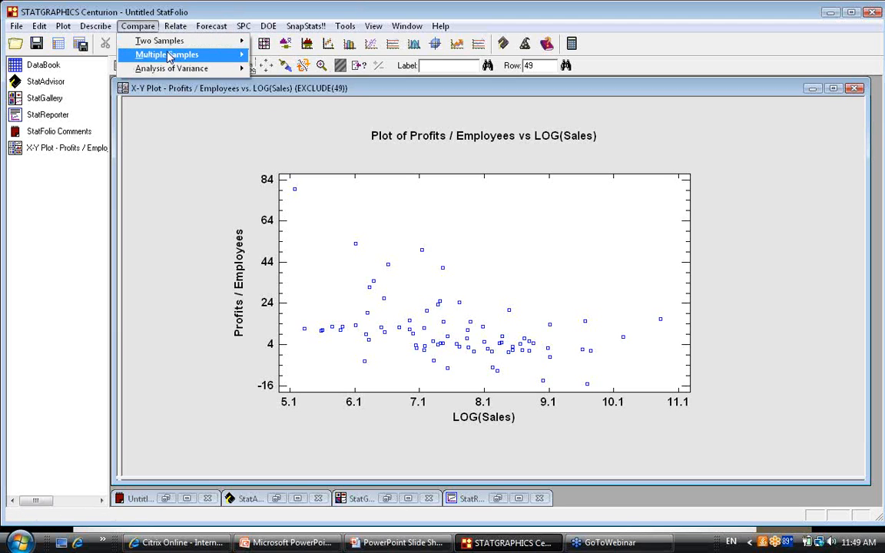
mouse_move(173, 71)
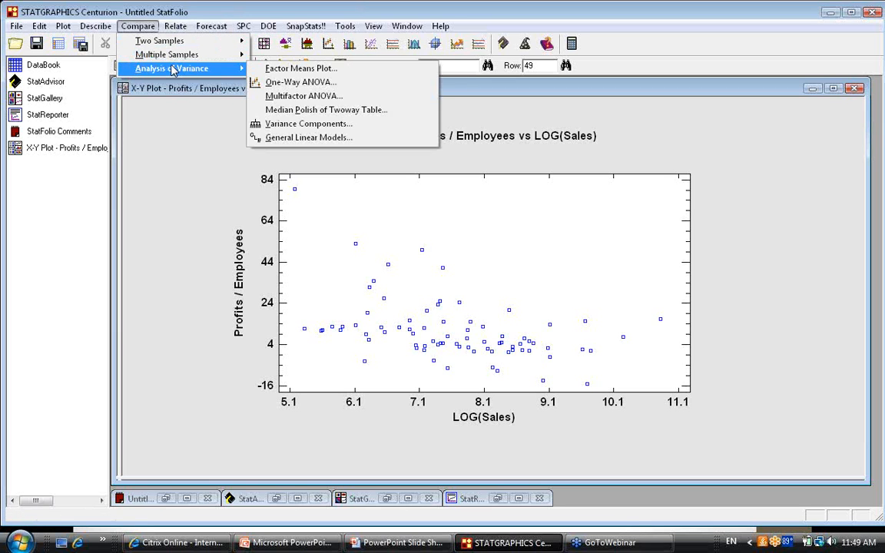
click(300, 96)
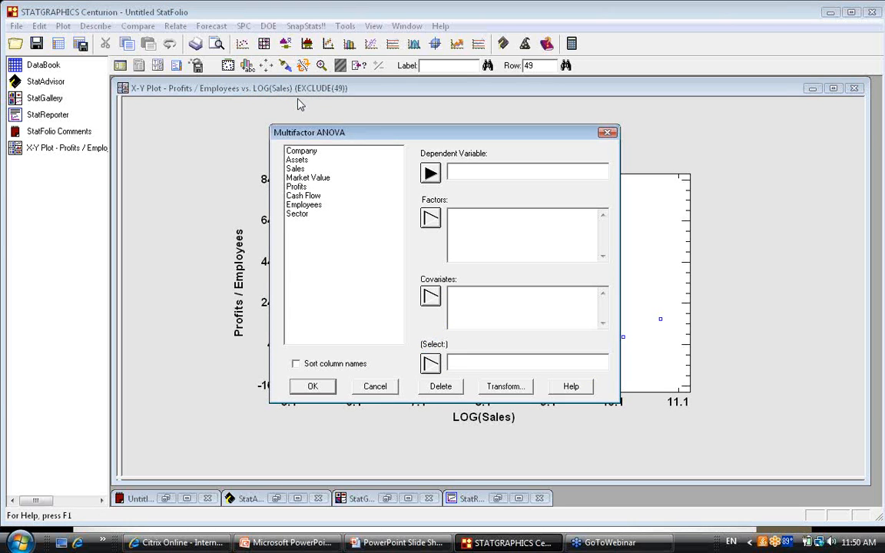
click(297, 187)
click(430, 173)
click(520, 172)
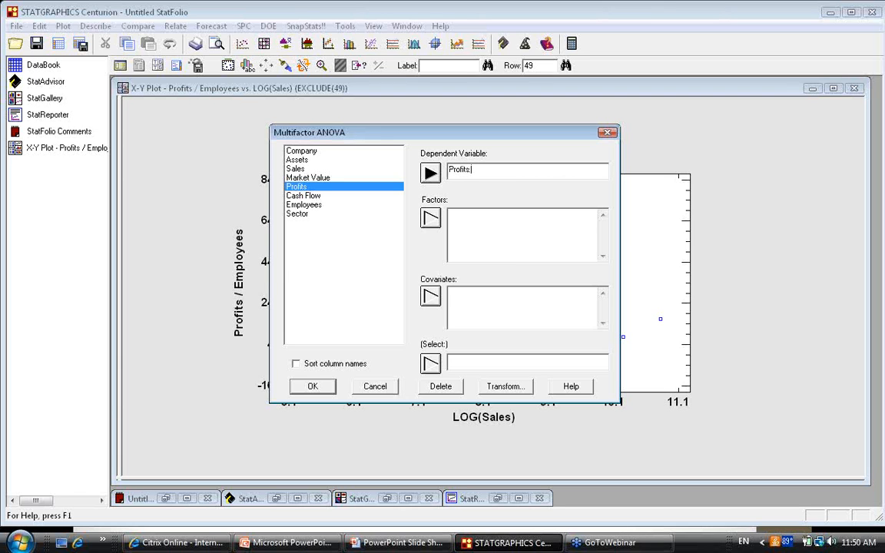
text(/)
double_click(303, 204)
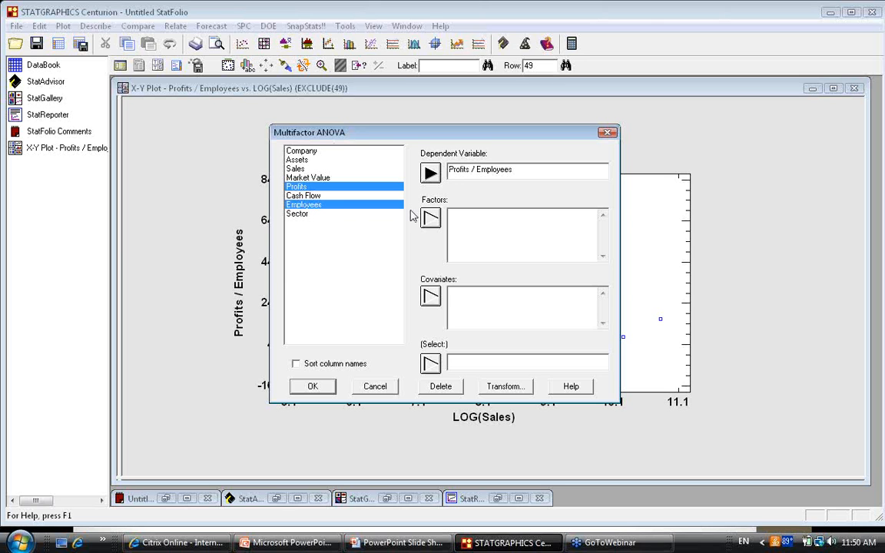
click(331, 214)
click(430, 218)
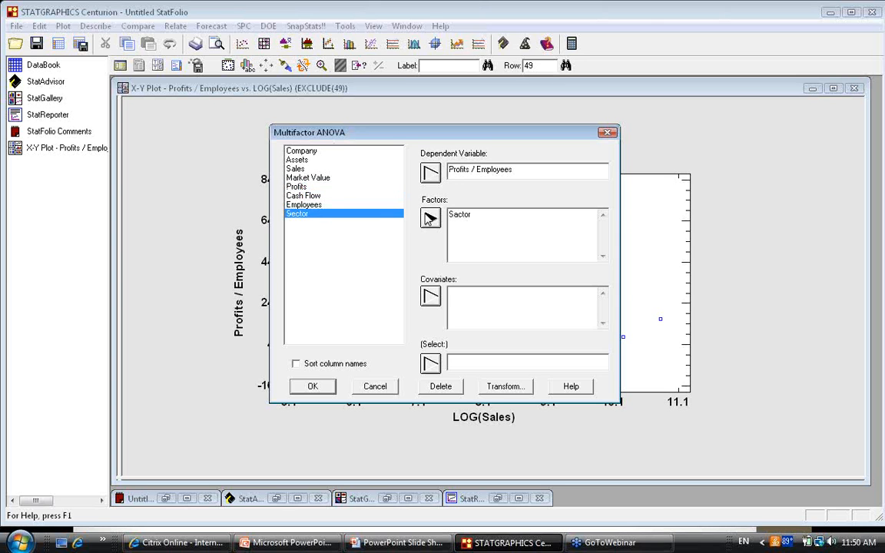
Step: Add LOG(Sales) as the covariate and enter EXCLUDE(49) as the selection for the Multifactor ANOVA
click(507, 291)
text(LOG(Sales)
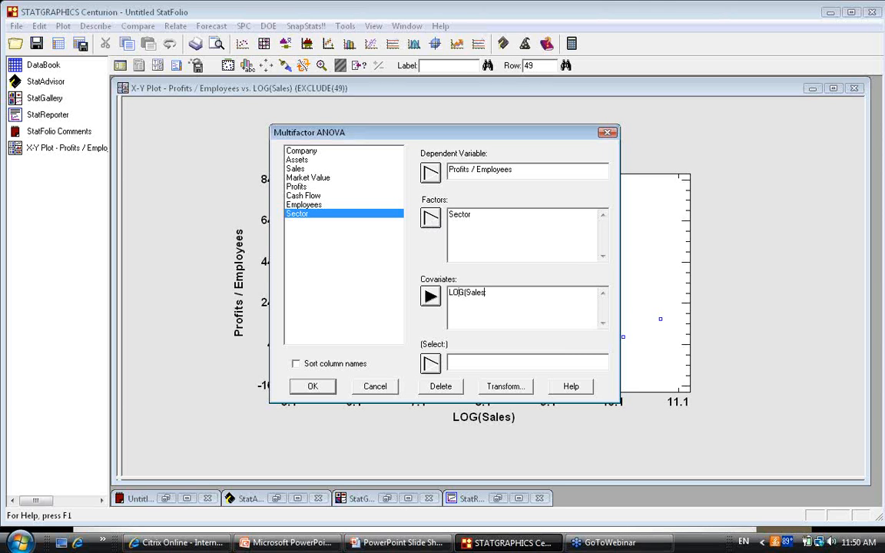
text())
click(503, 364)
text(EXCLUD)
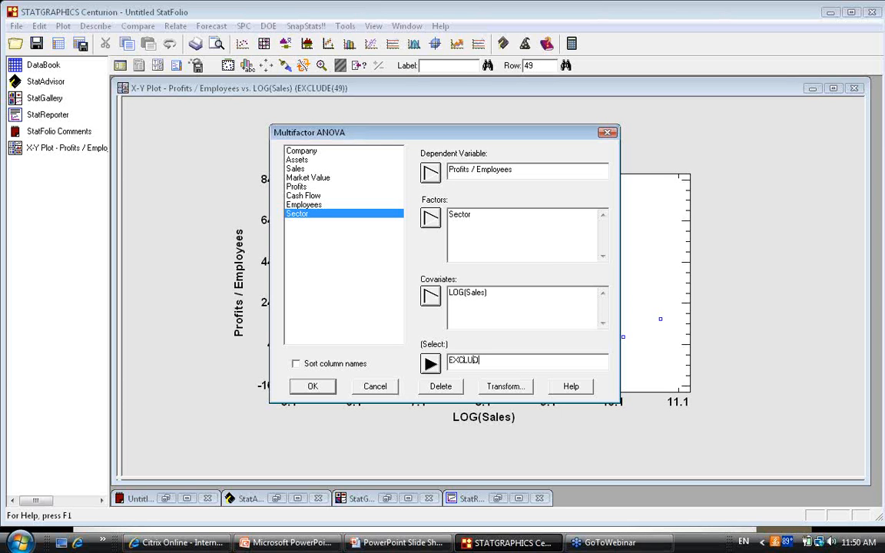
text(E(49))
Step: Run the Multifactor ANOVA with a maximum order interaction of 1, outputting the analysis summary, ANOVA table and means plot
click(325, 386)
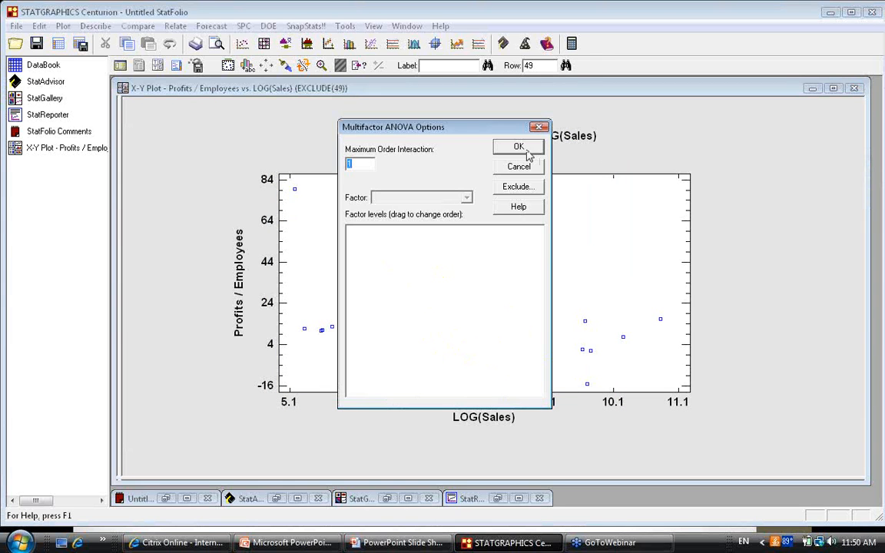
click(519, 147)
click(457, 224)
click(451, 241)
click(453, 258)
click(629, 218)
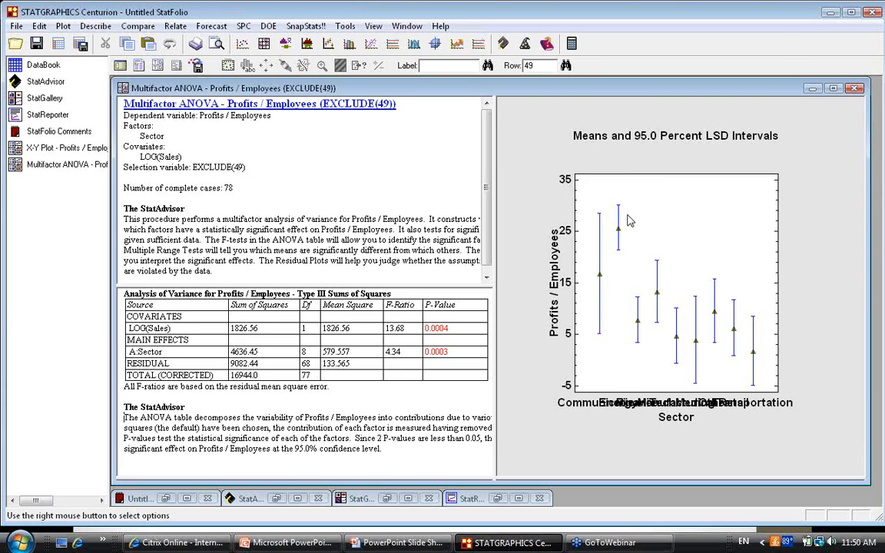
Step: Enlarge the means plot, using slanted x-axis labels and placing the Sector title to the right of the Transportation label
double_click(668, 156)
right_click(666, 146)
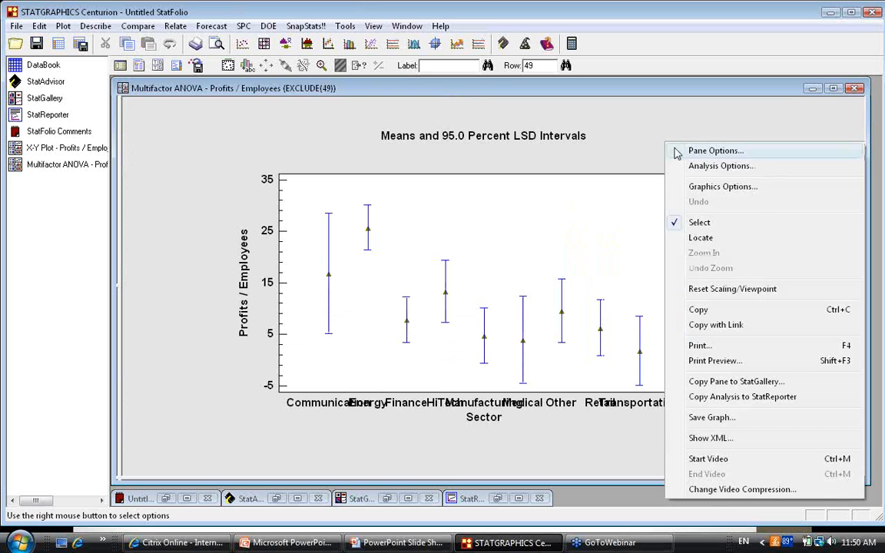
click(713, 191)
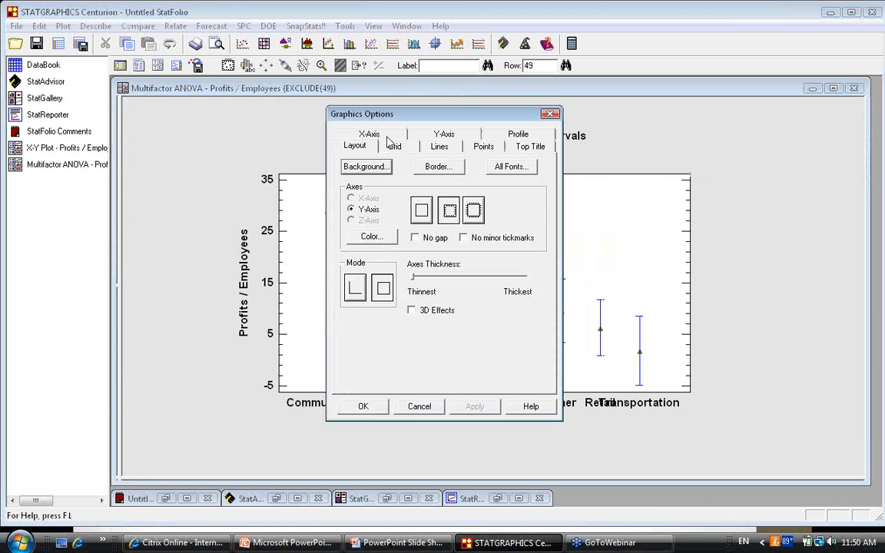
click(388, 137)
click(540, 323)
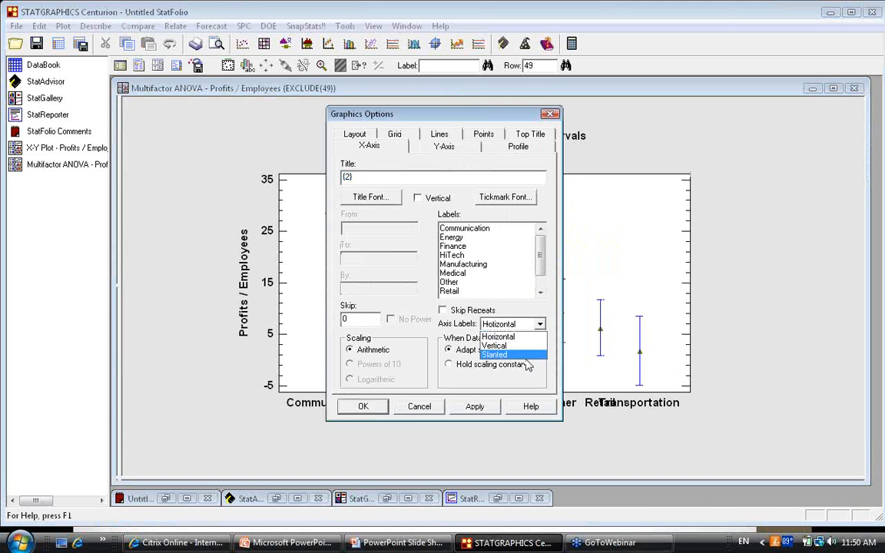
click(499, 354)
click(475, 406)
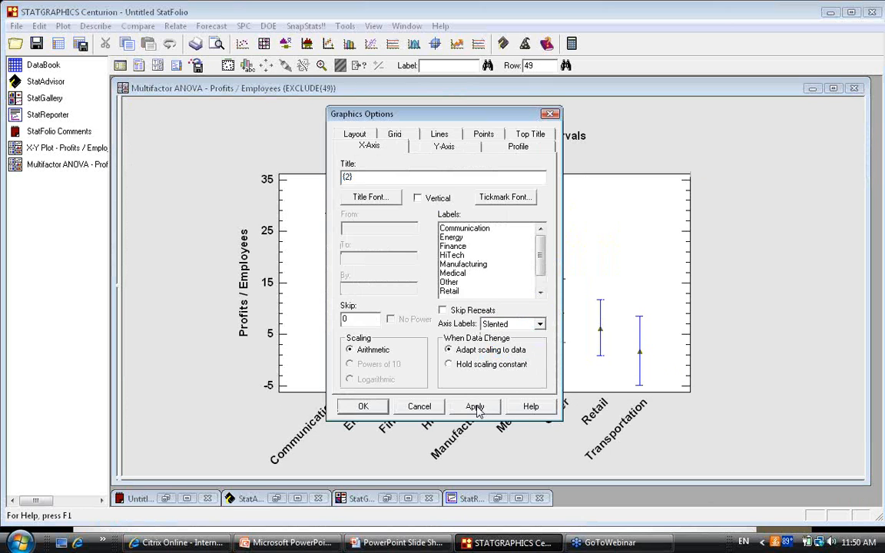
click(374, 408)
drag(491, 418, 720, 424)
Step: Change the means plot to Tukey HSD intervals and rerun the analysis with the same variables to rescale the plot
right_click(632, 150)
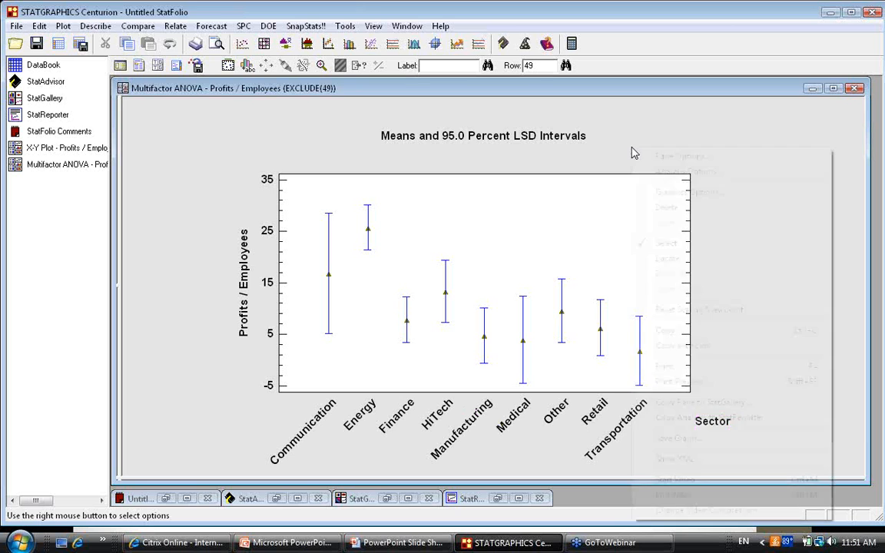
click(677, 156)
click(364, 226)
click(529, 181)
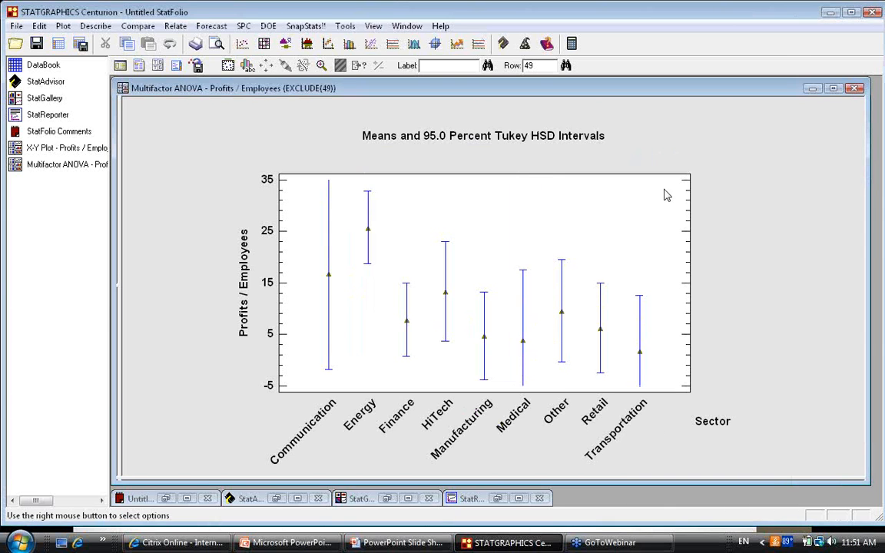
click(120, 65)
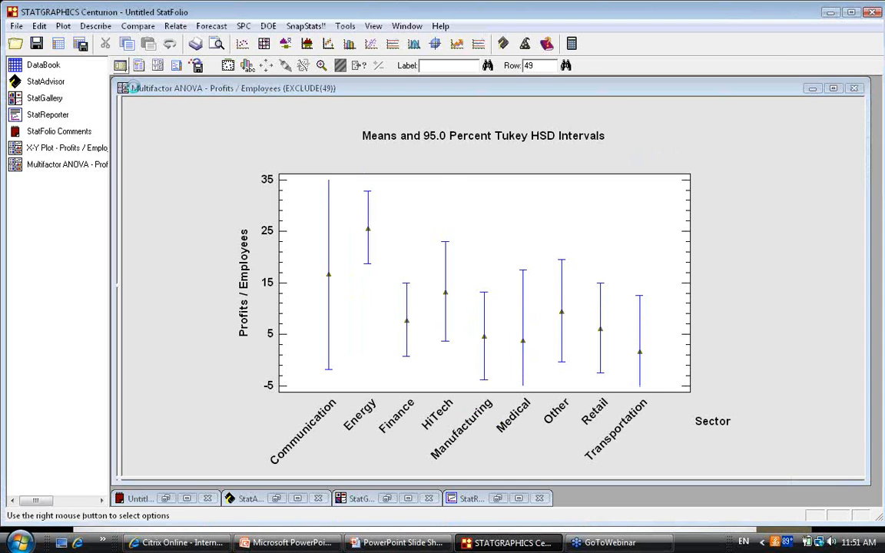
click(322, 385)
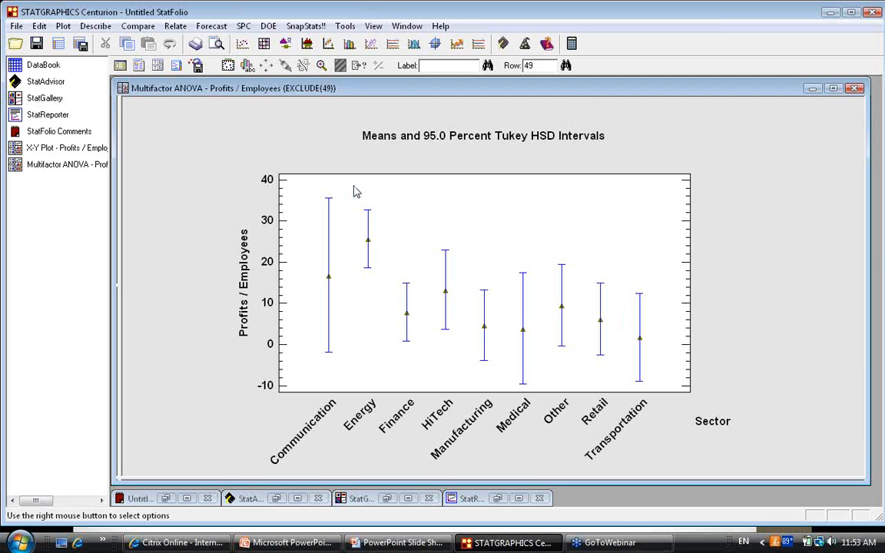
click(119, 65)
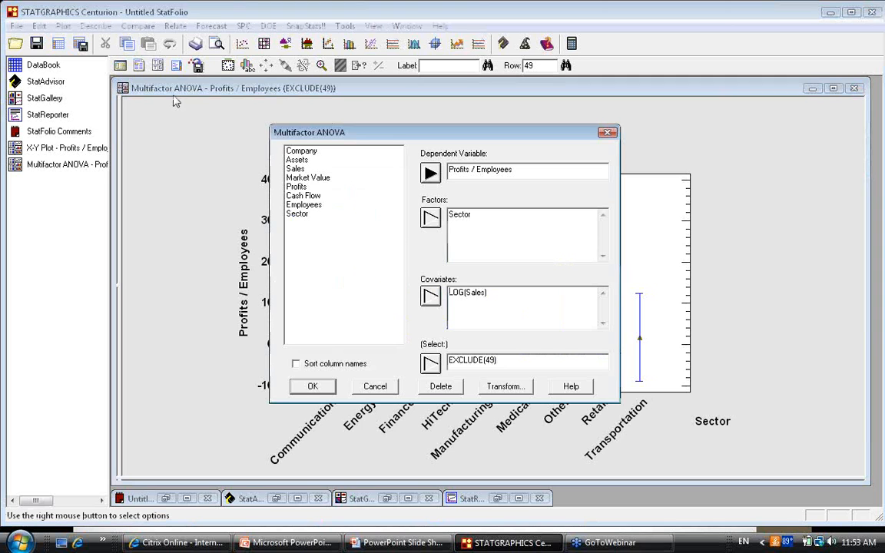
click(486, 302)
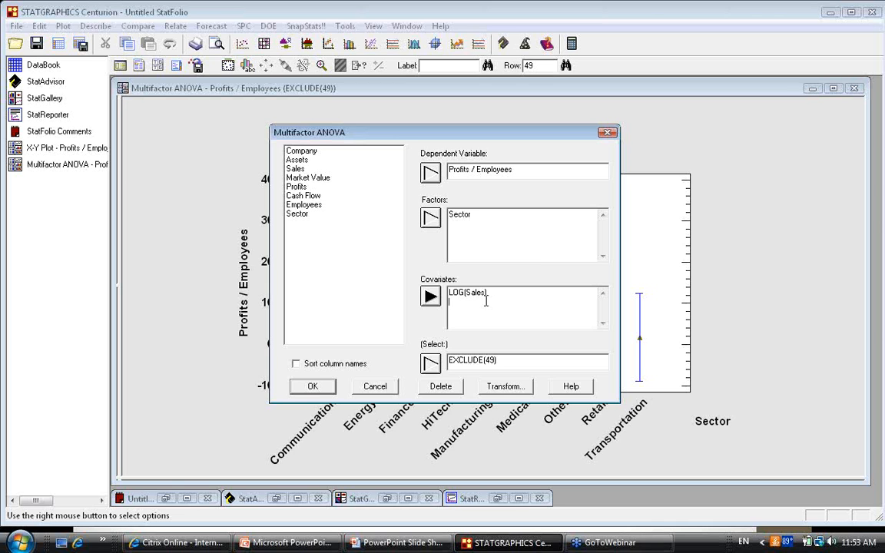
click(375, 389)
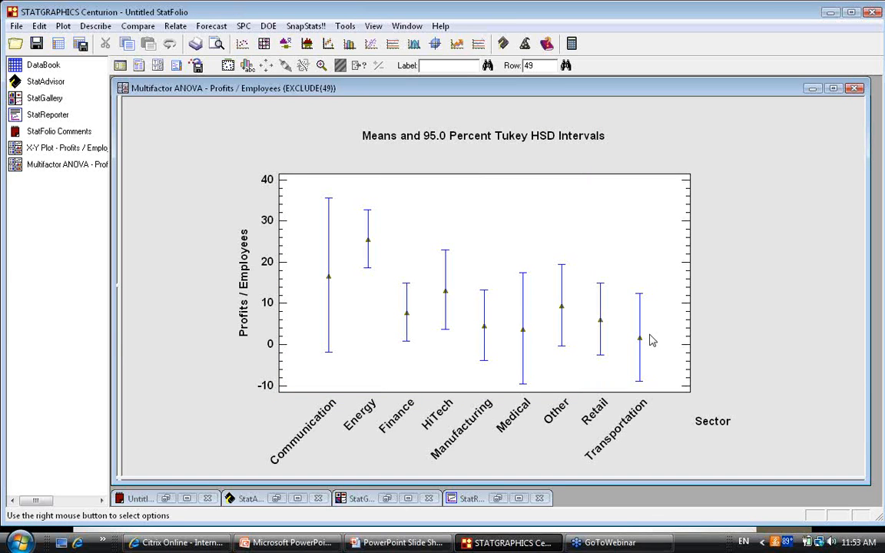
Step: Switch to the PowerPoint slide show and advance to the slide "Example #4 – Variance Components Study"
click(413, 543)
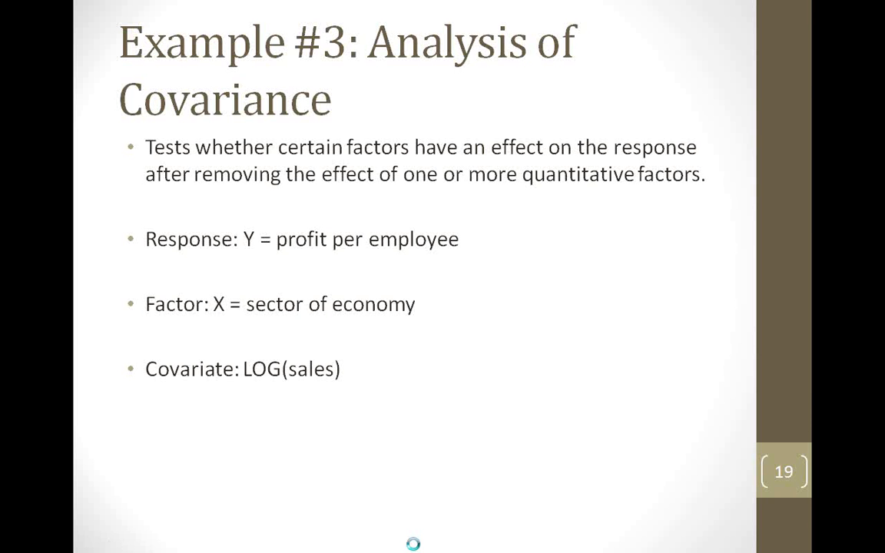
key(Right)
key(Right)
key(Right)
key(Right)
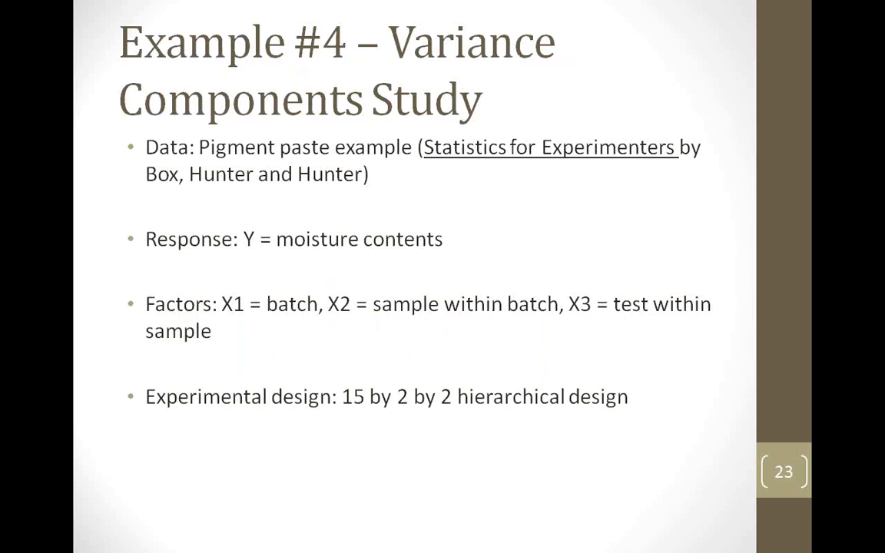
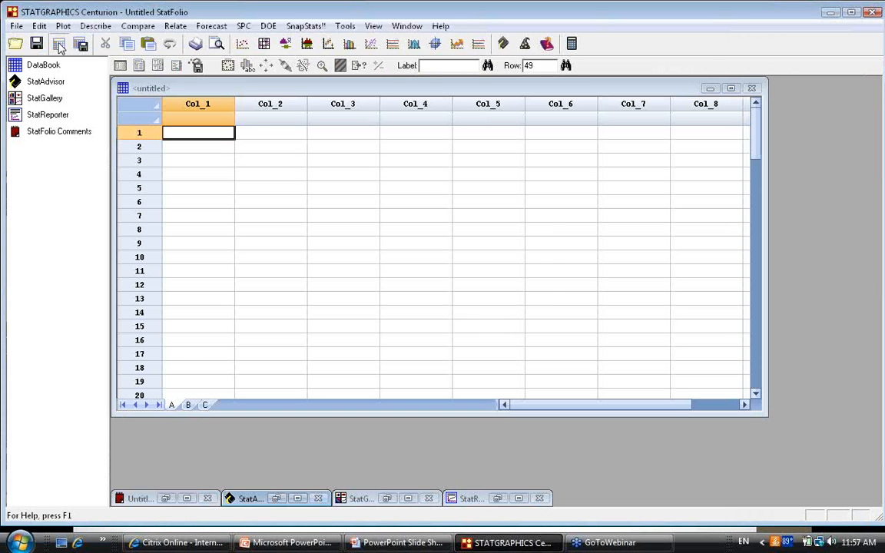
Step: Open the STATGRAPHICS data file pigment.sgd from the Webinar folder
click(60, 45)
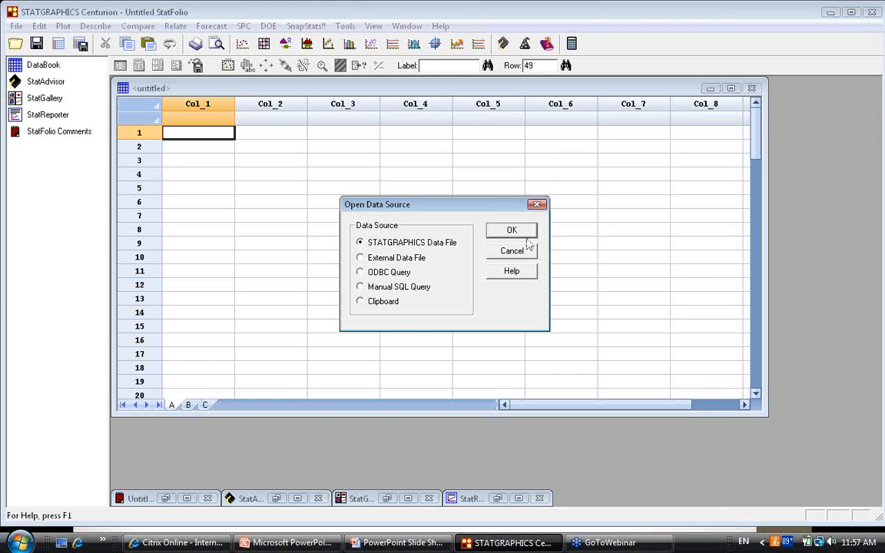
click(509, 174)
drag(629, 218, 635, 275)
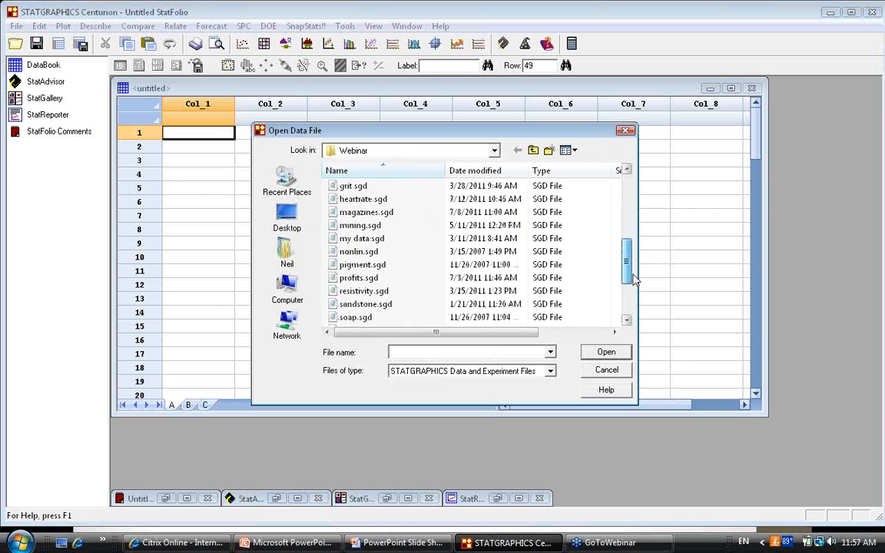
click(408, 271)
click(606, 352)
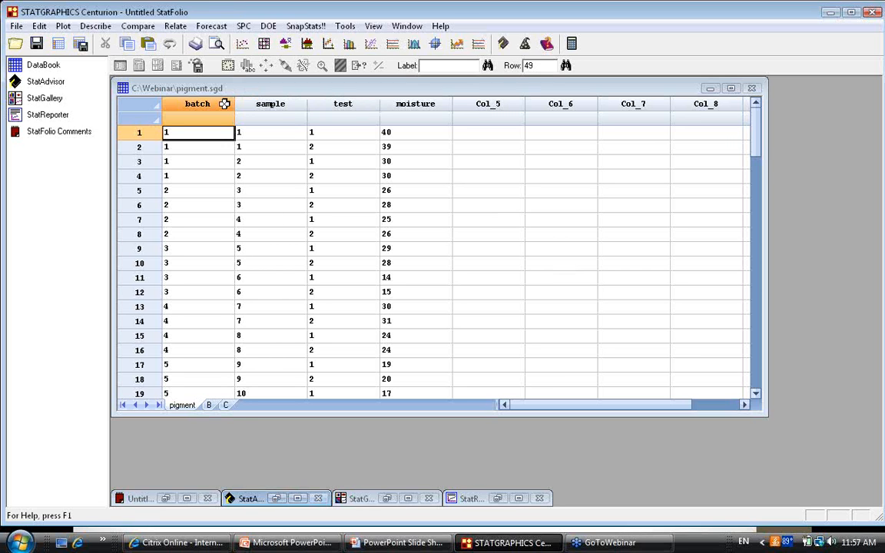
Step: Set up a Variance Components analysis with moisture as the dependent variable and batch, sample and test as the factors in nesting order
click(137, 27)
mouse_move(192, 68)
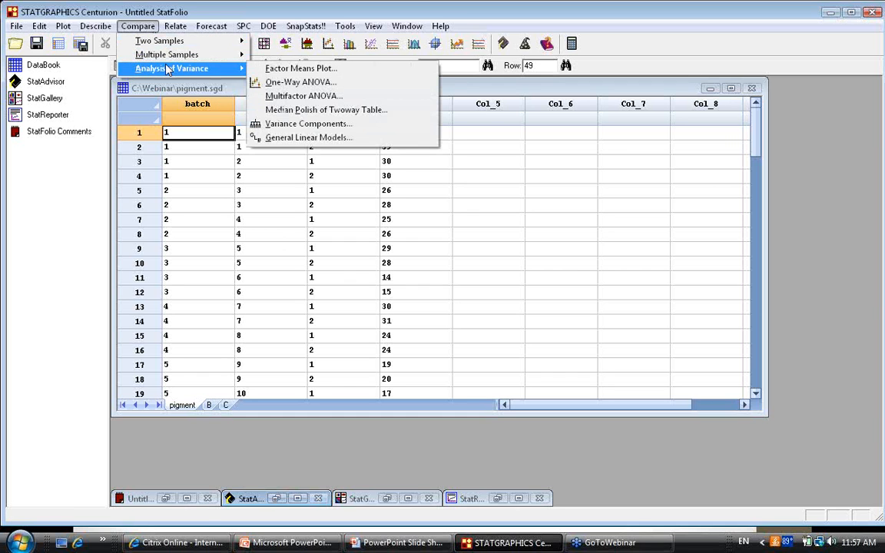
click(292, 125)
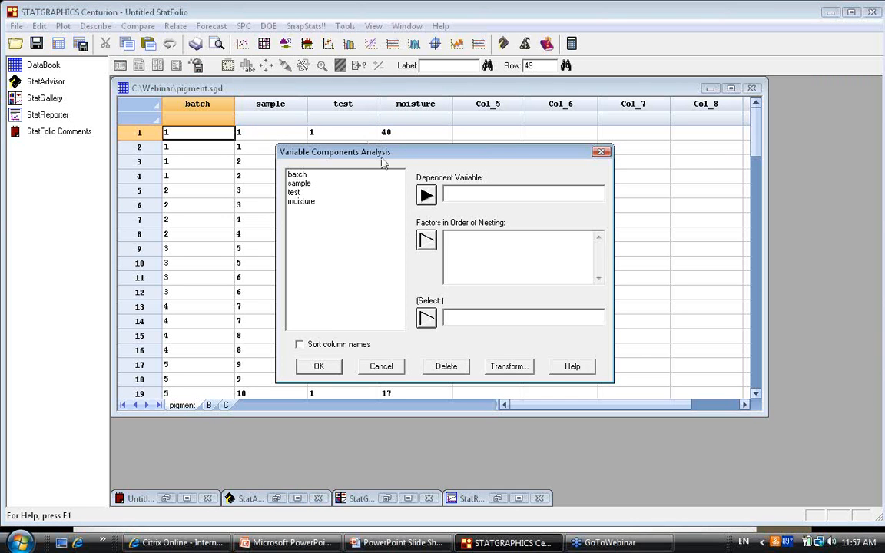
click(302, 201)
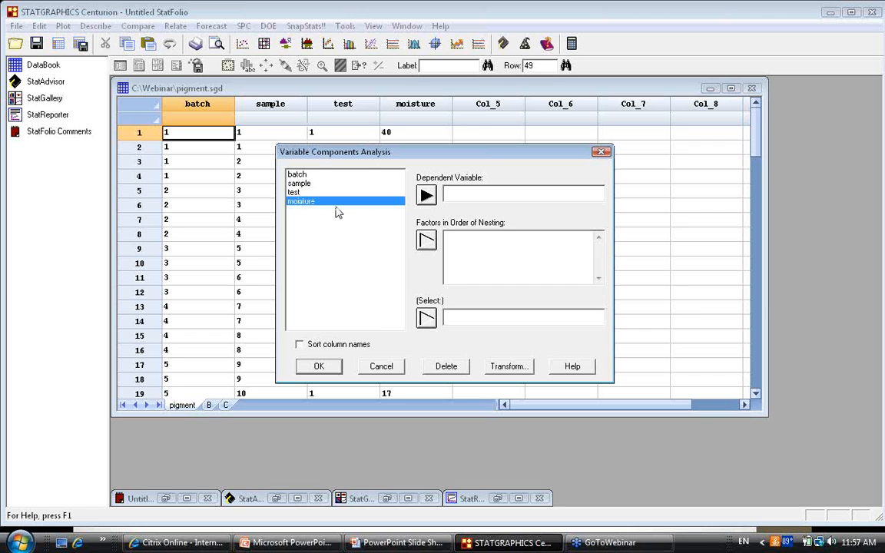
click(426, 195)
drag(313, 175, 311, 193)
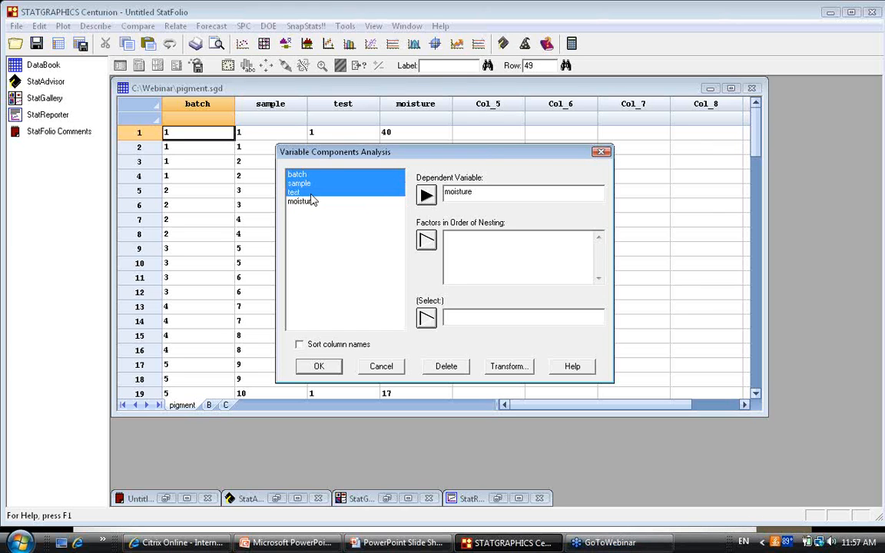
click(427, 240)
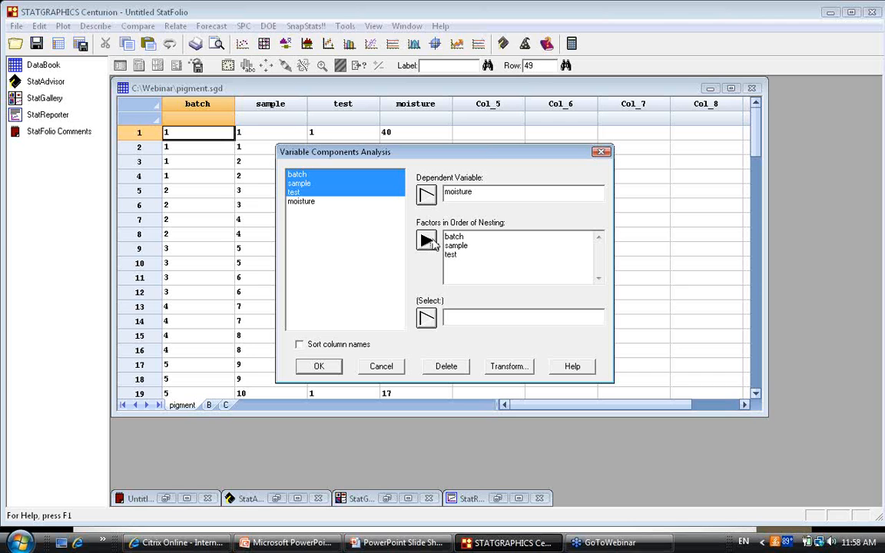
Step: Run the variance components analysis, outputting the analysis summary and scatterplot
click(669, 543)
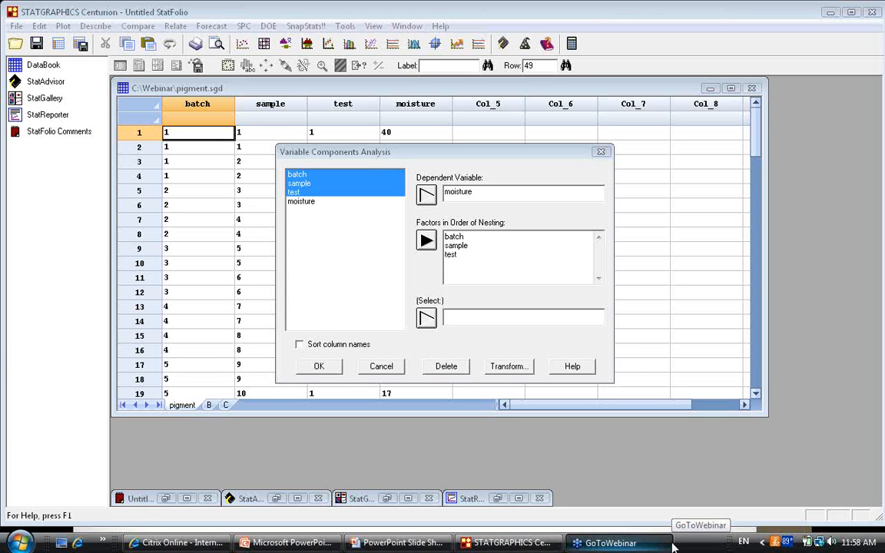
click(490, 254)
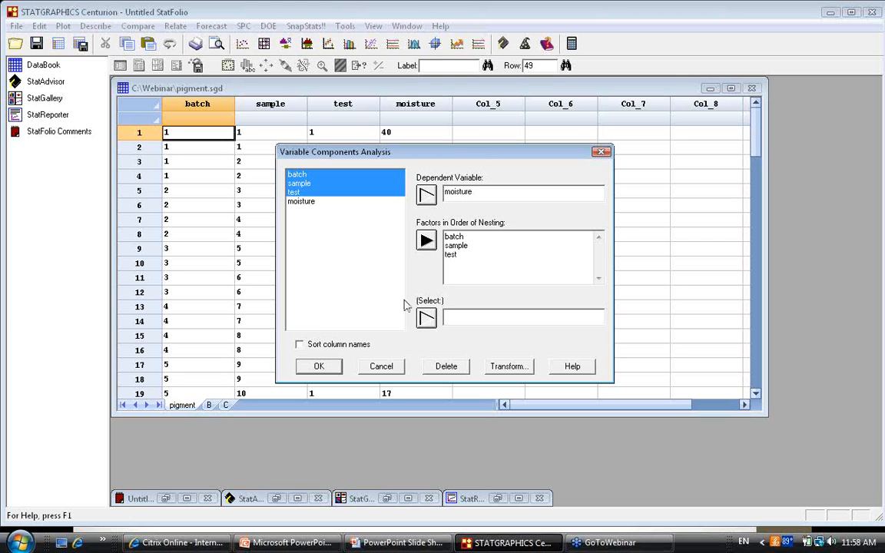
click(319, 366)
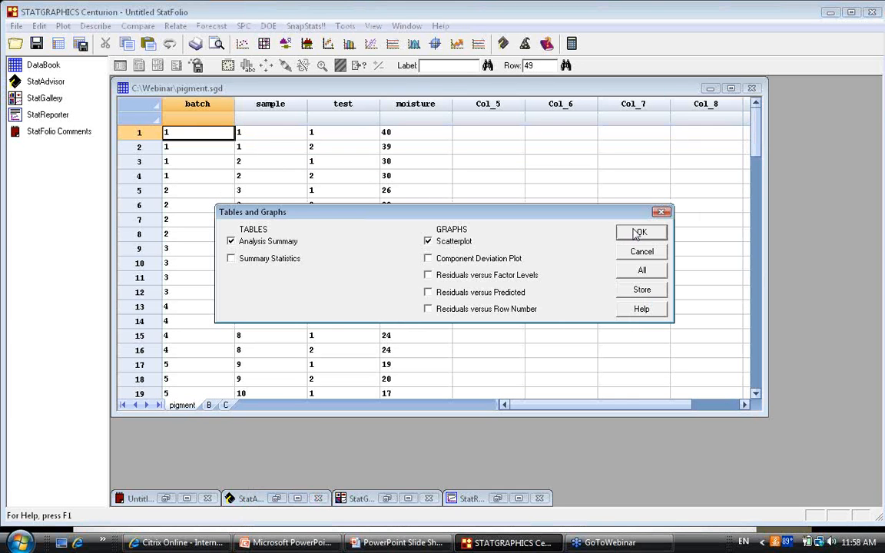
click(639, 232)
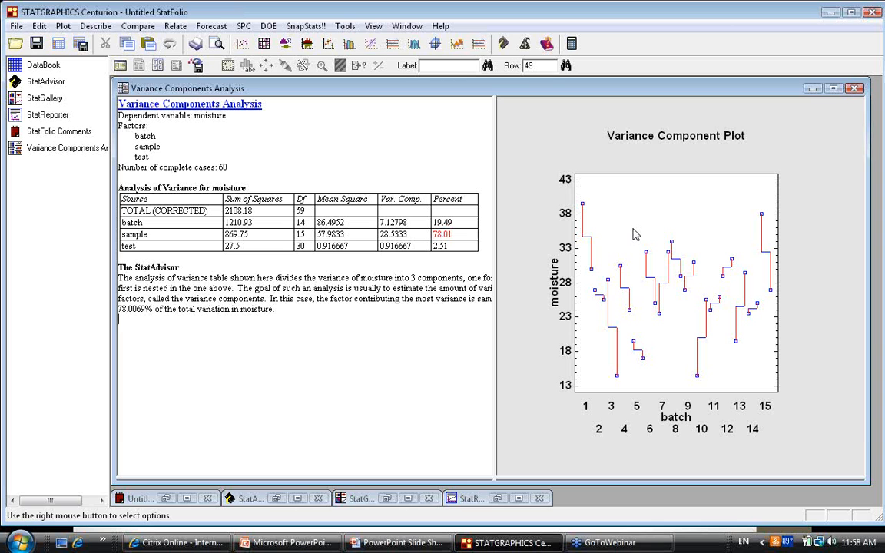
Step: Examine the enlarged variance component plot, and the batch, sample and test rows of the analysis of variance table
double_click(637, 229)
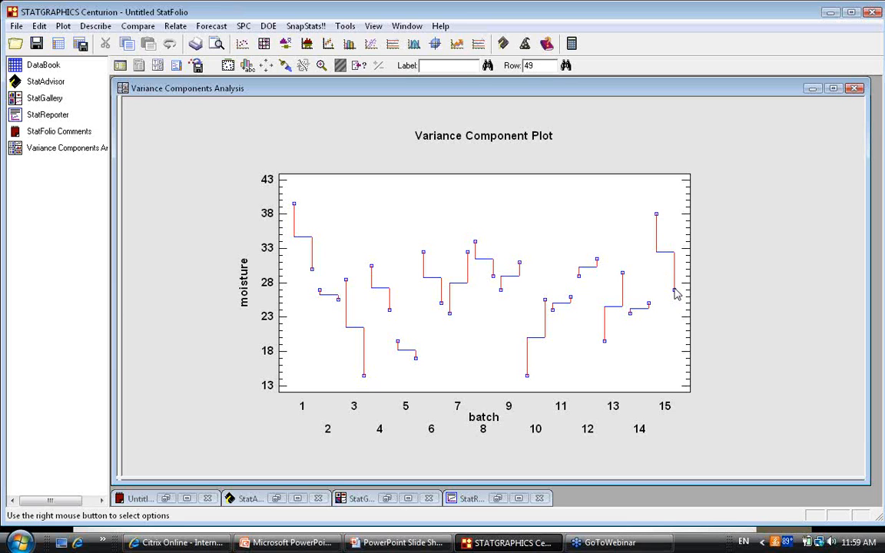
double_click(726, 322)
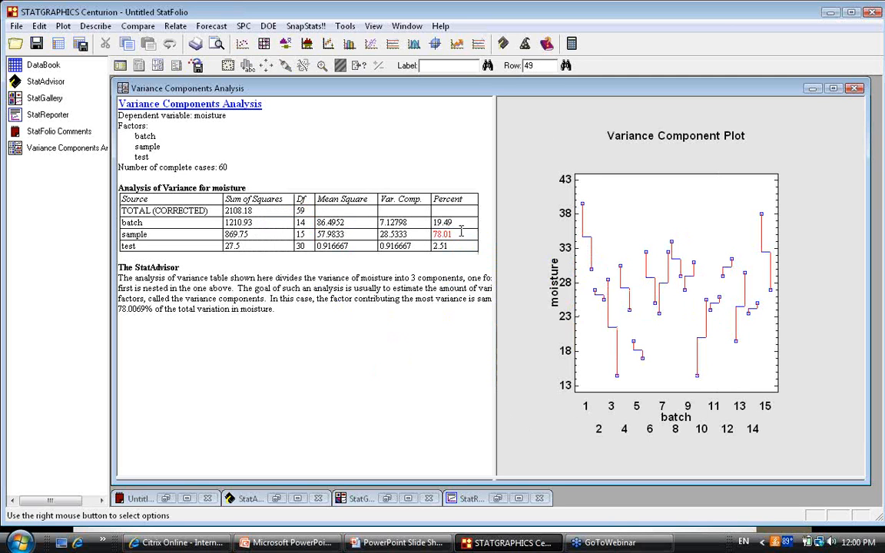
drag(430, 245, 97, 228)
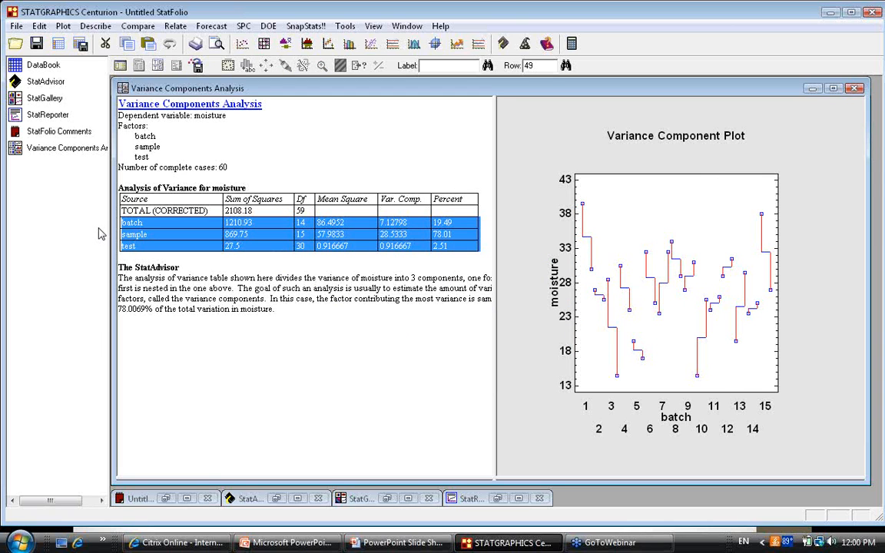
click(164, 222)
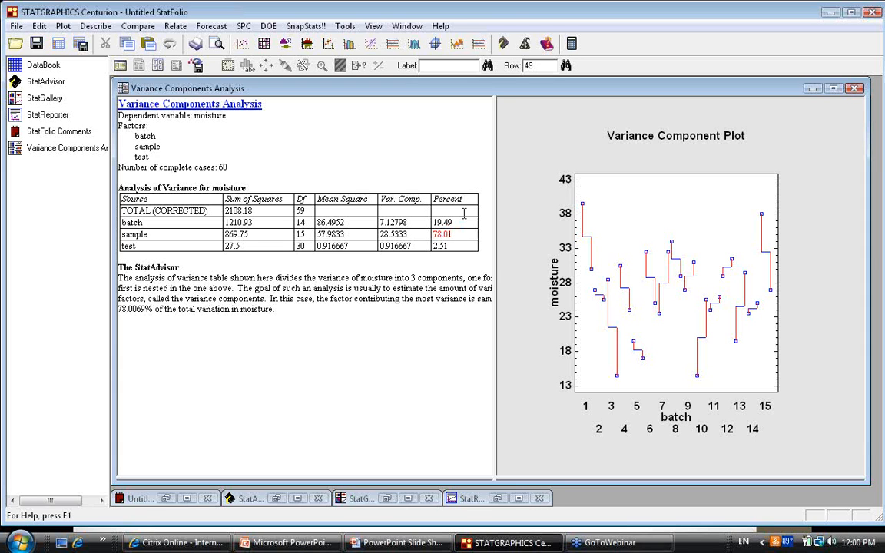
click(456, 246)
click(456, 234)
click(164, 136)
Step: Switch to the PowerPoint slide show and advance to the slide "Example #5 – Split-Plot Design"
click(381, 544)
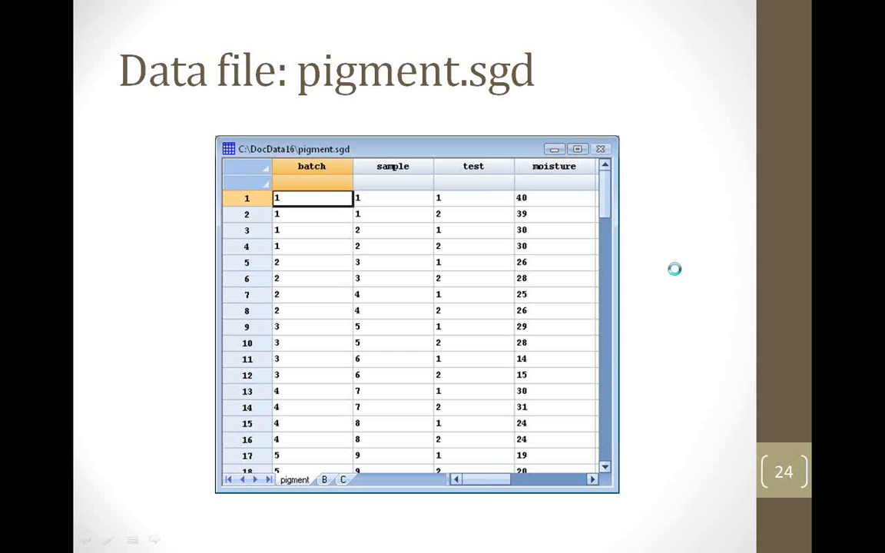
click(675, 270)
click(675, 270)
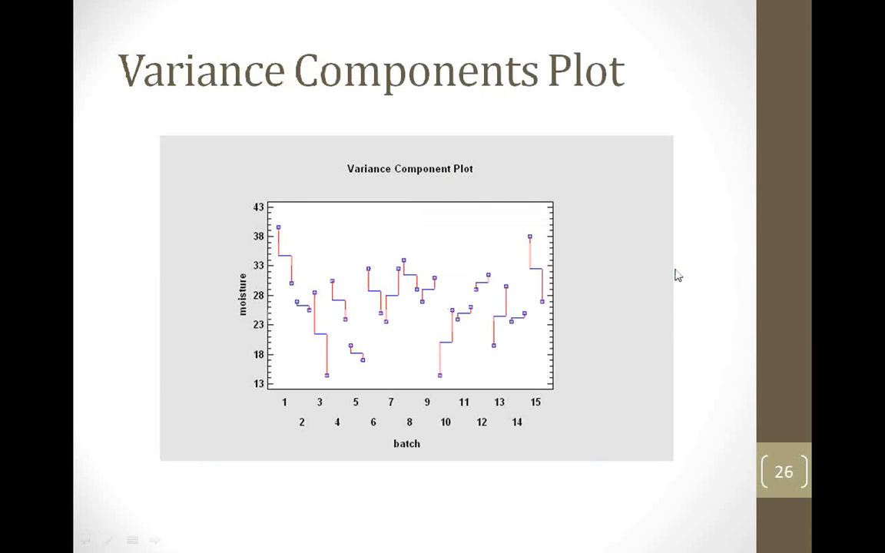
click(674, 269)
click(674, 269)
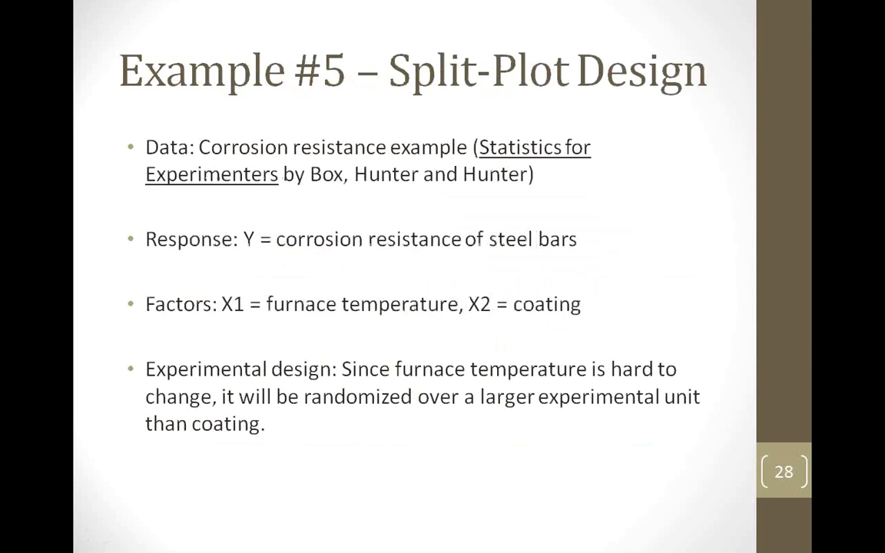
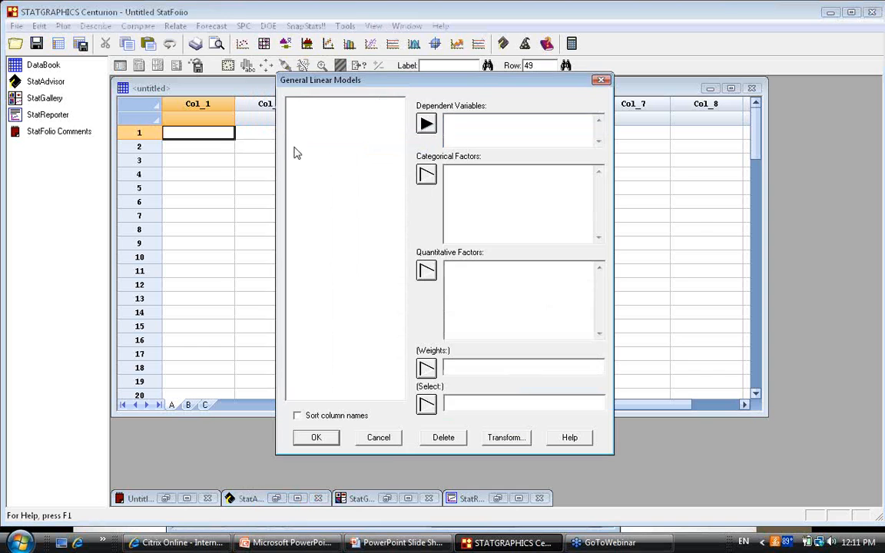
Step: Dismiss the empty General Linear Models setup and open the data file steelbars.sgd from the Webinar folder
click(379, 438)
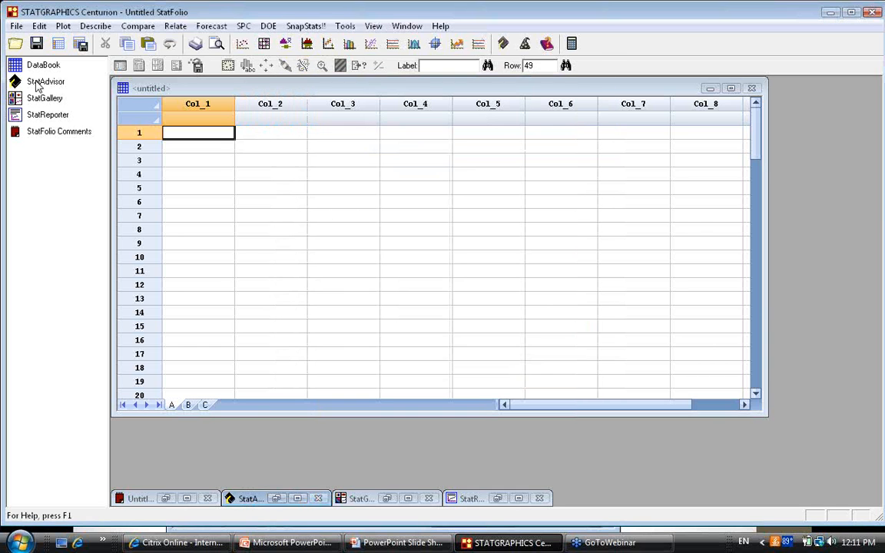
click(58, 44)
click(529, 232)
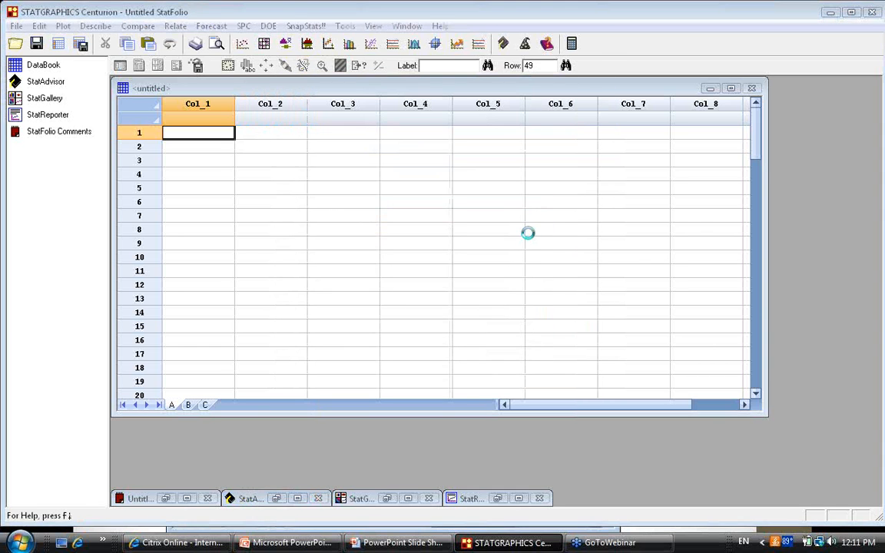
drag(626, 184, 626, 296)
click(388, 279)
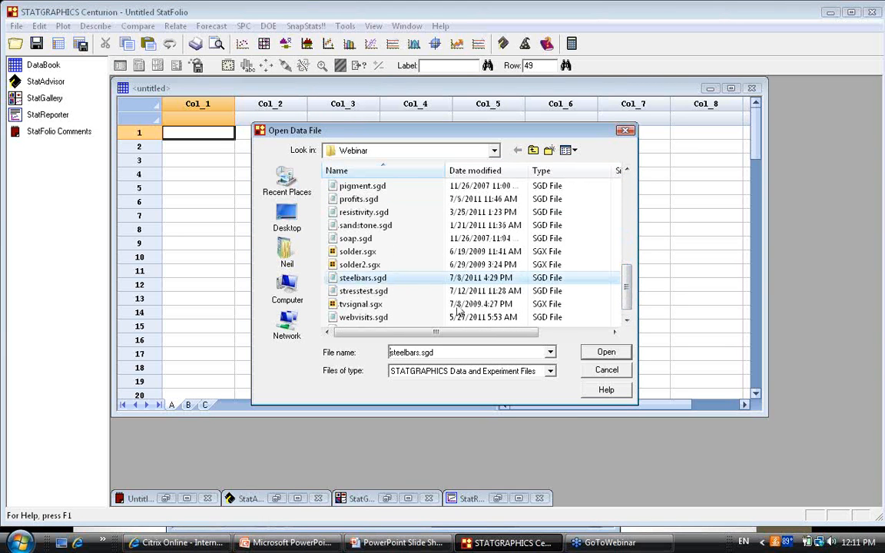
click(607, 354)
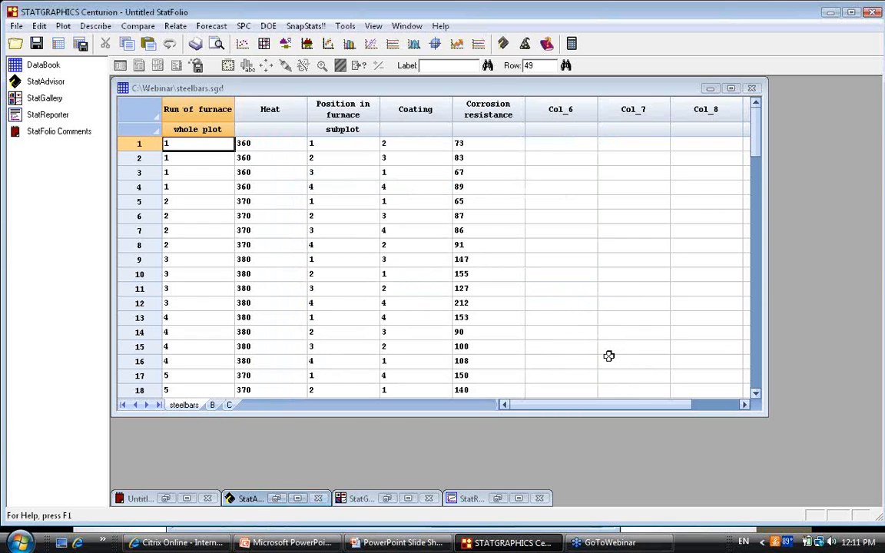
Step: Start a General Linear Models analysis with Corrosion resistance as the dependent variable
click(146, 27)
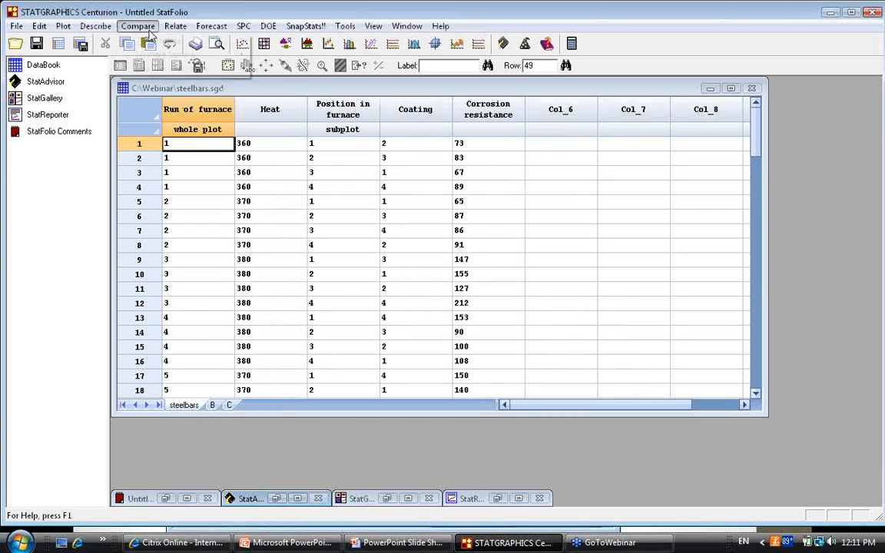
mouse_move(176, 70)
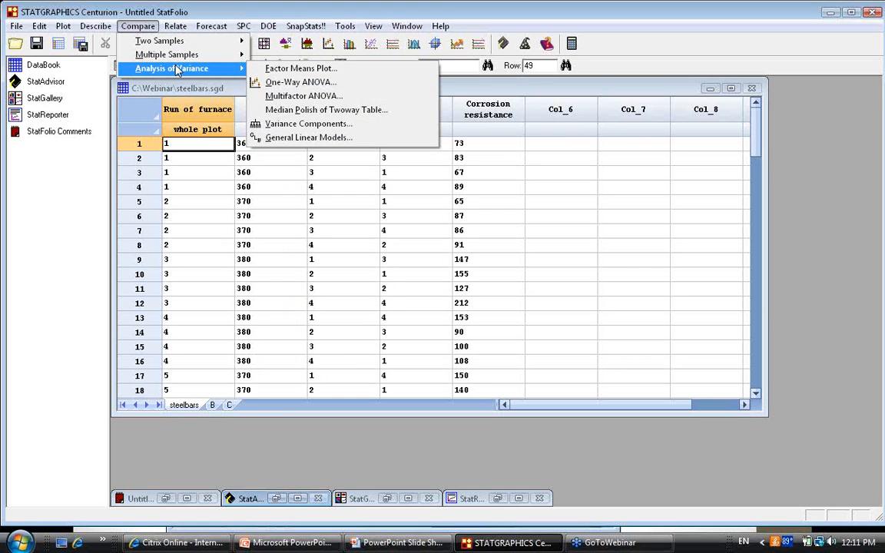
click(300, 138)
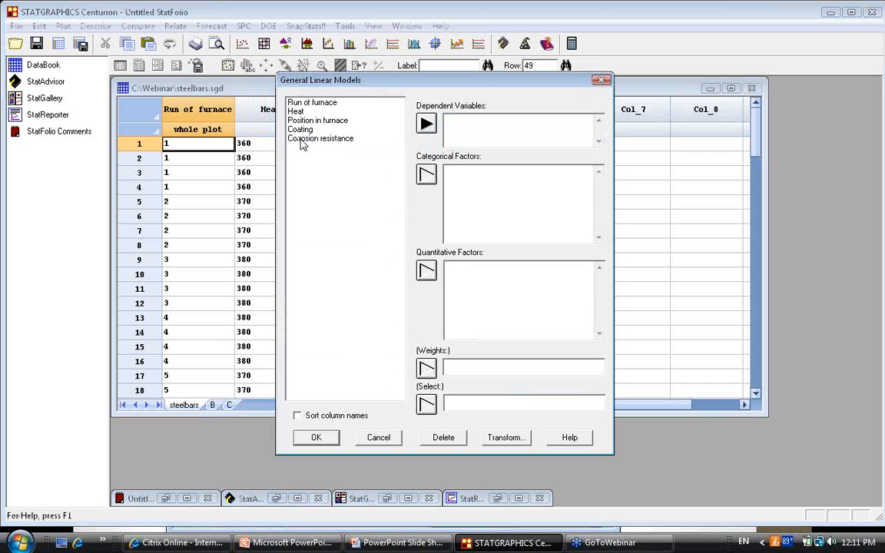
click(303, 139)
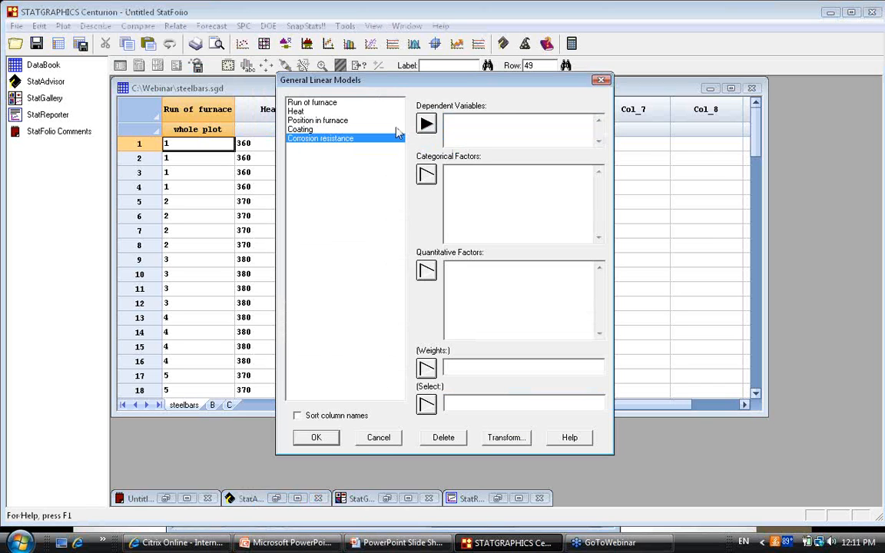
click(426, 124)
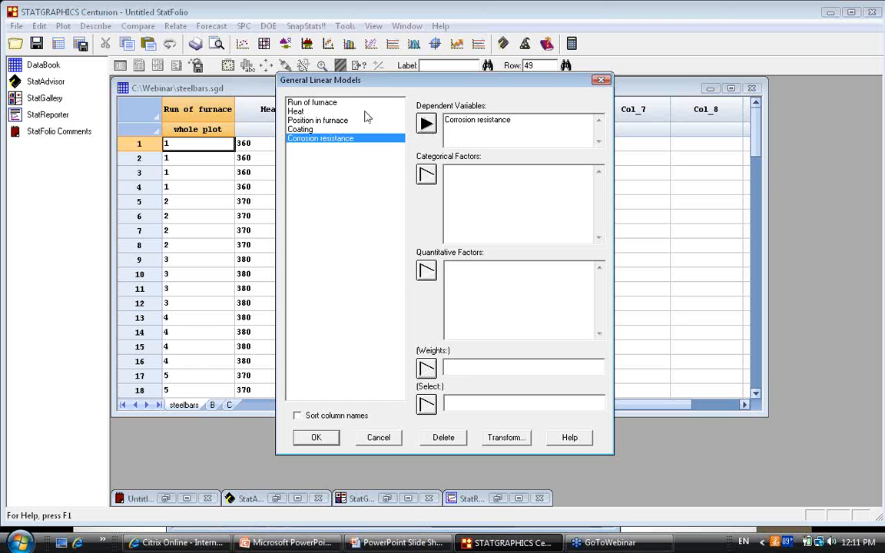
Step: Assign Heat, Run of furnace and Coating as the categorical factors and proceed to the model specification
click(294, 112)
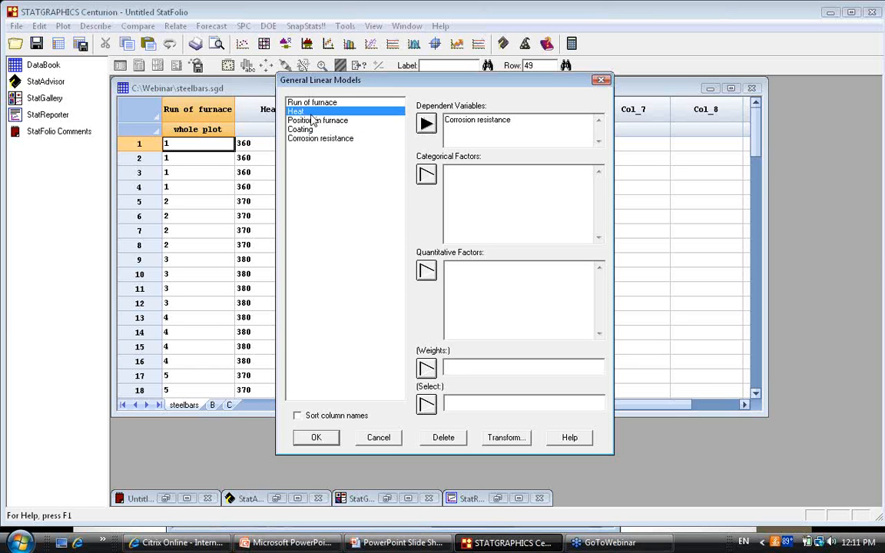
click(427, 174)
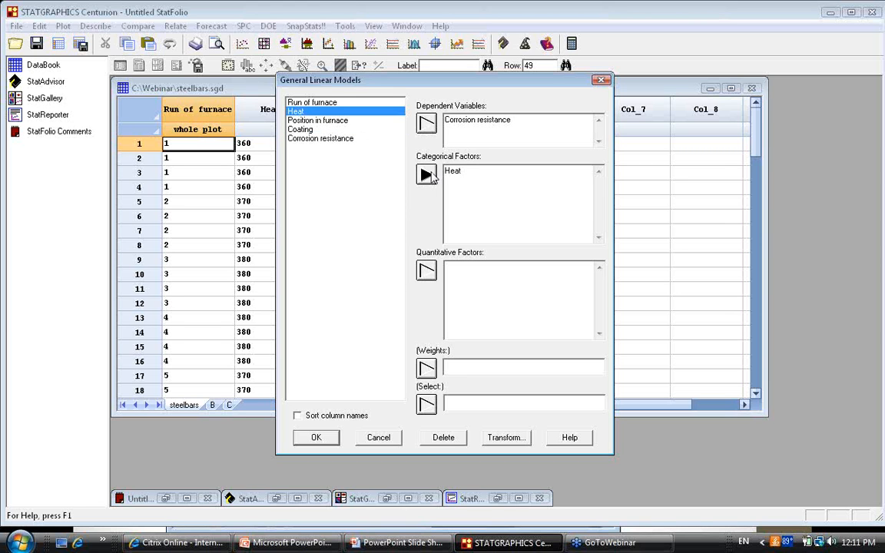
click(337, 104)
click(427, 174)
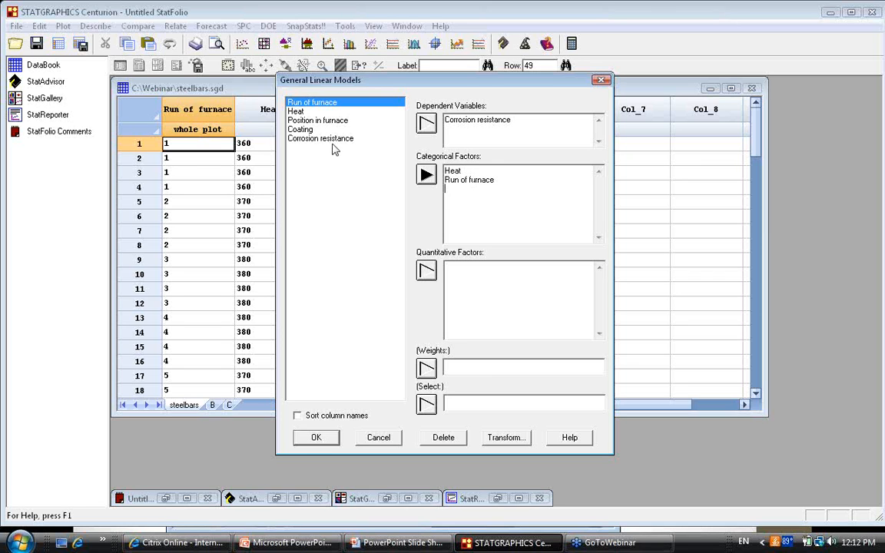
click(301, 129)
click(427, 176)
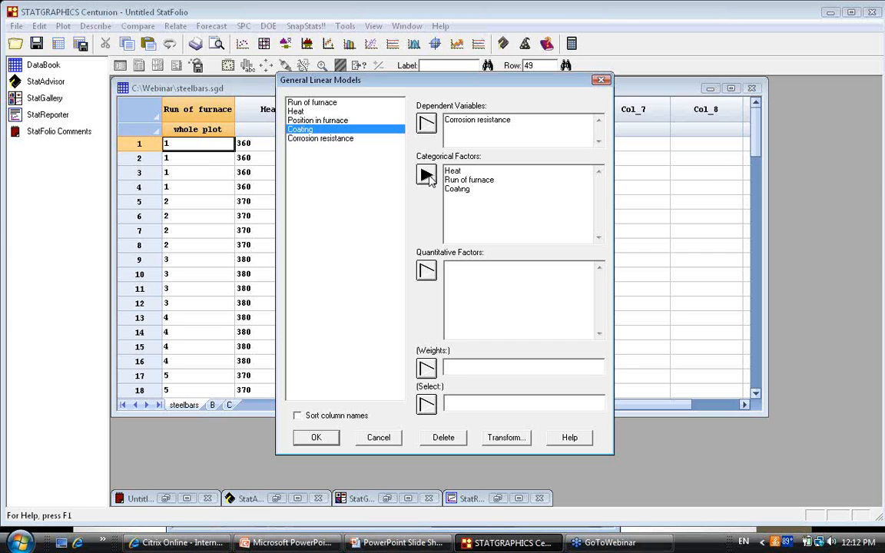
click(333, 437)
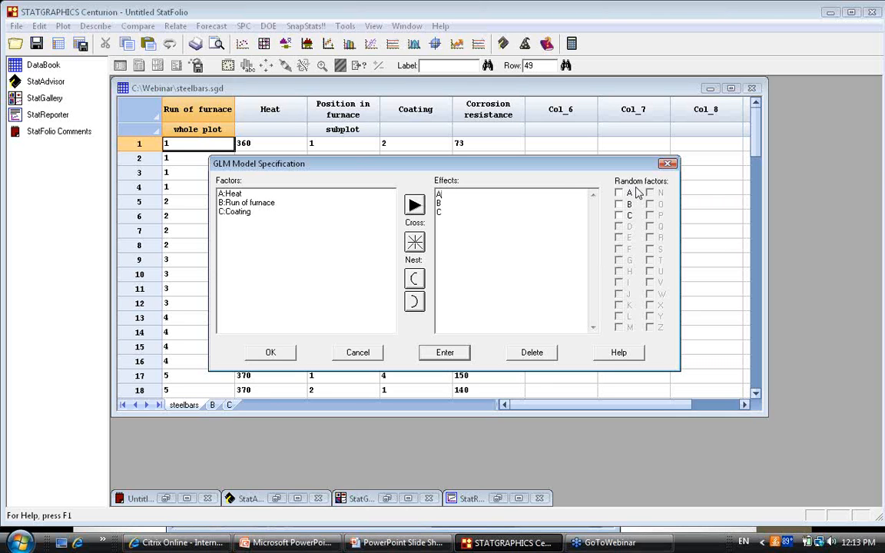
Step: Specify the model effects as A, B(A), C and A*C, with factor B random, and accept the model
click(451, 203)
click(619, 204)
text((A))
key(Return)
text(A*C)
click(281, 352)
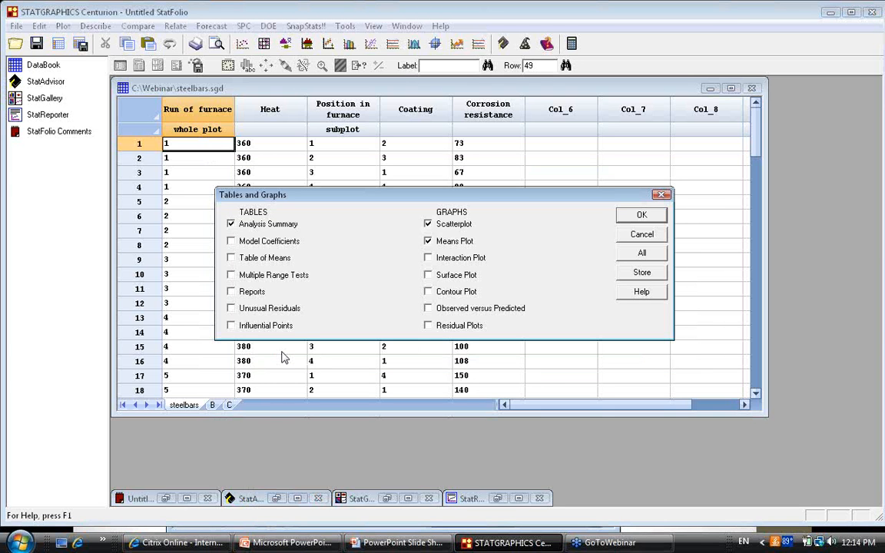
Step: Generate the Analysis Summary, Scatterplot and Means Plot, and inspect the Type III sums of squares alongside the enlarged Heat means plot
click(653, 218)
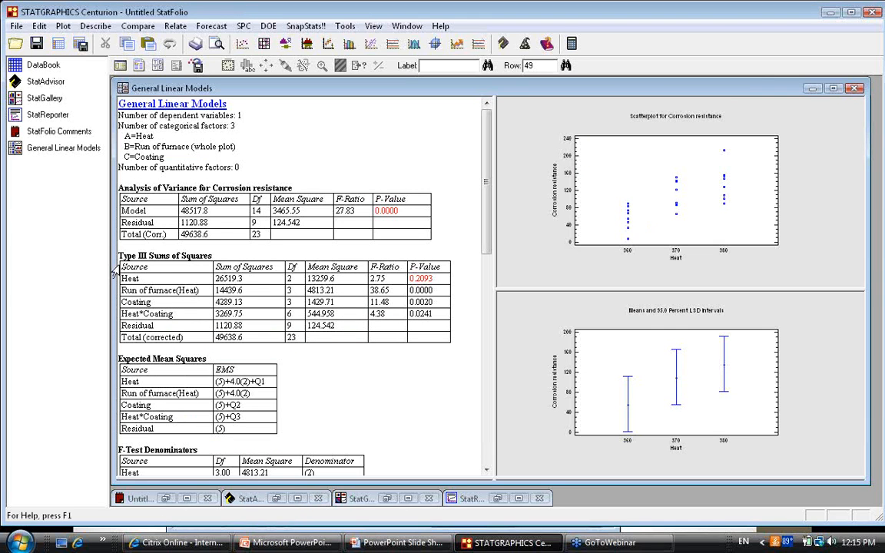
drag(115, 278, 268, 329)
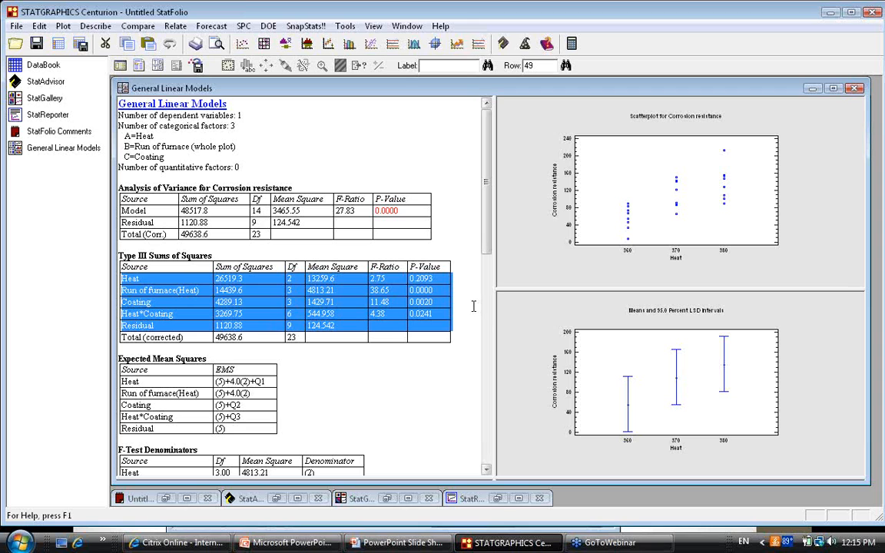
click(442, 278)
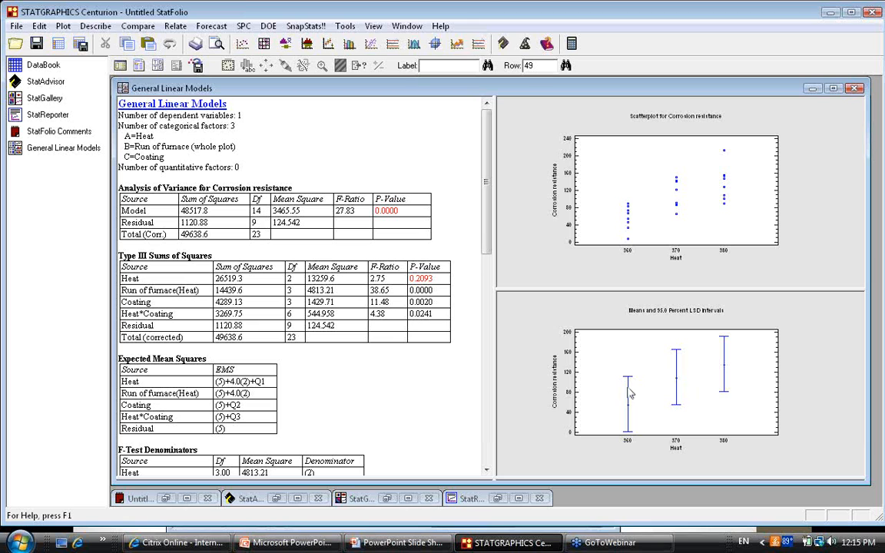
double_click(713, 390)
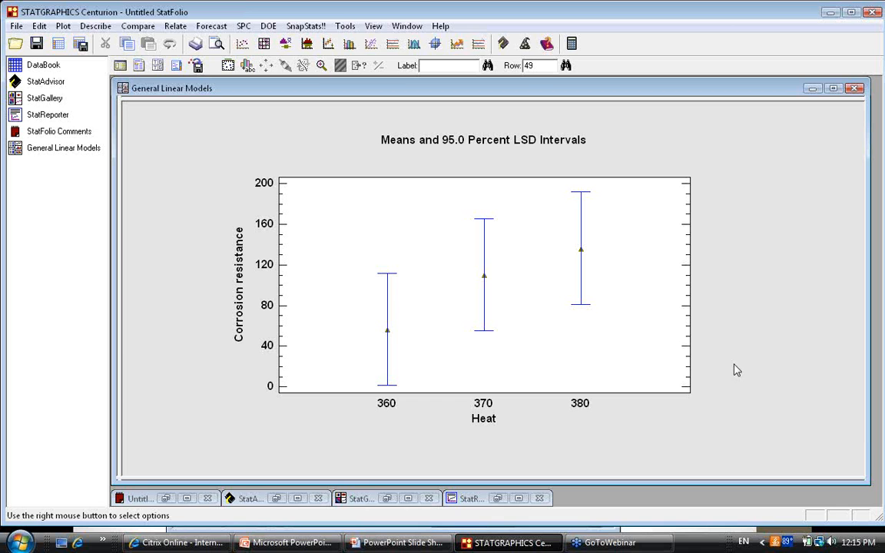
double_click(754, 412)
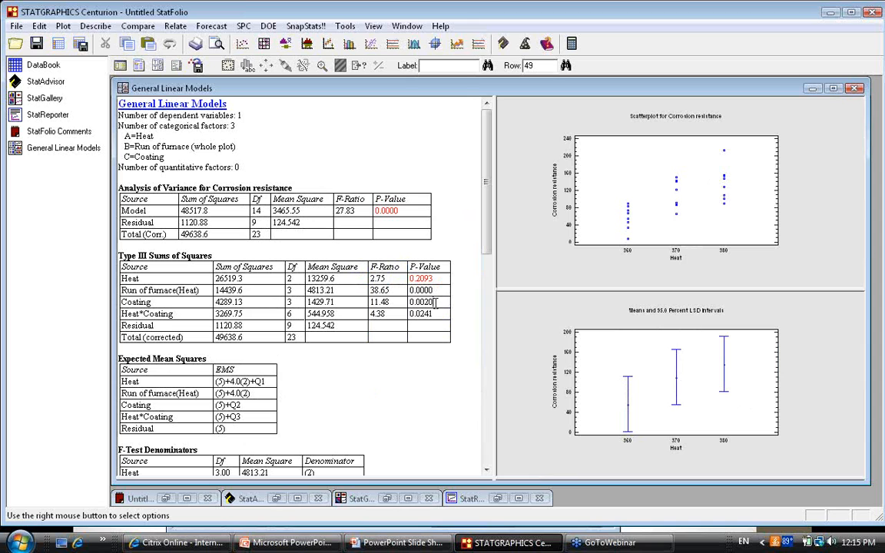
Step: Examine the Heat*Coating P-value and the variance component estimates in the analysis summary
drag(434, 314, 410, 314)
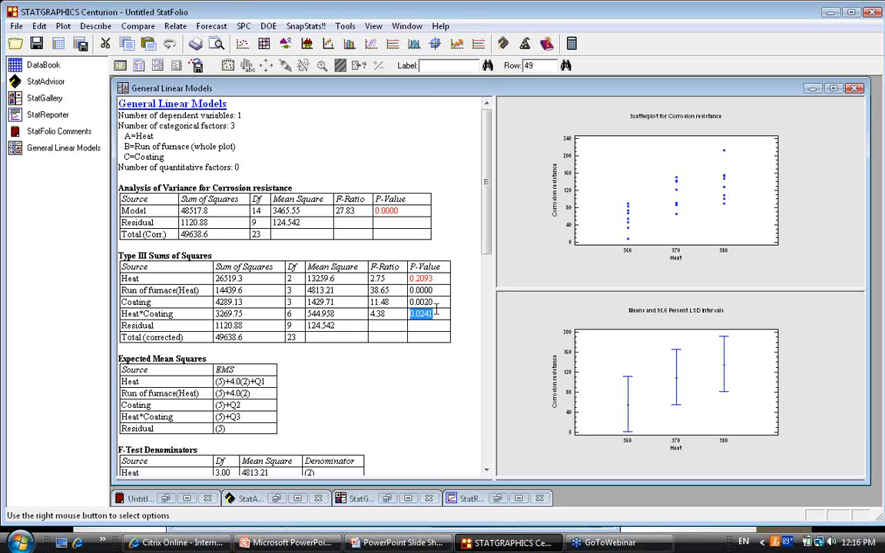
drag(487, 234, 490, 328)
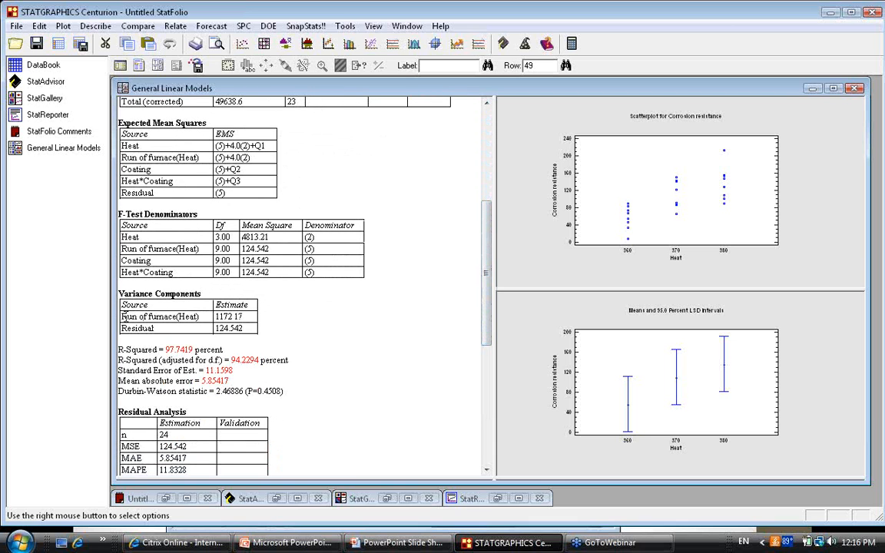
drag(123, 317, 143, 328)
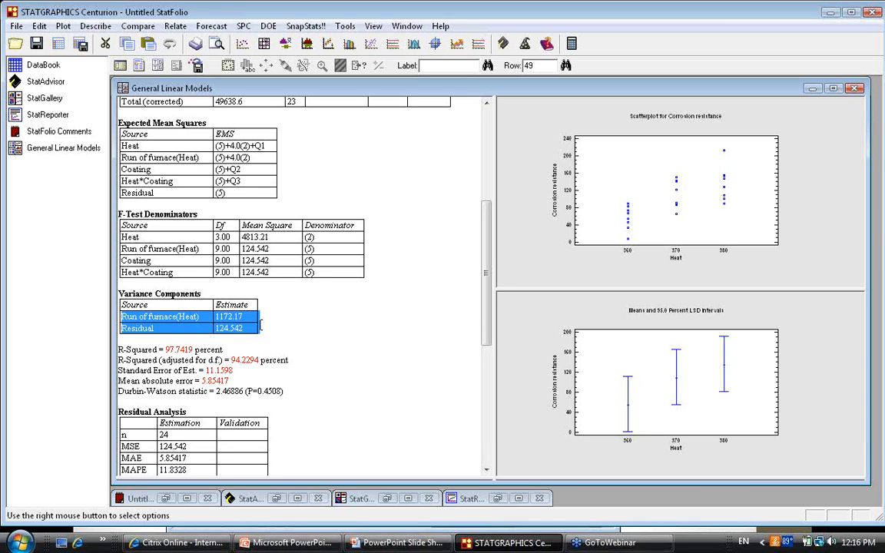
click(247, 318)
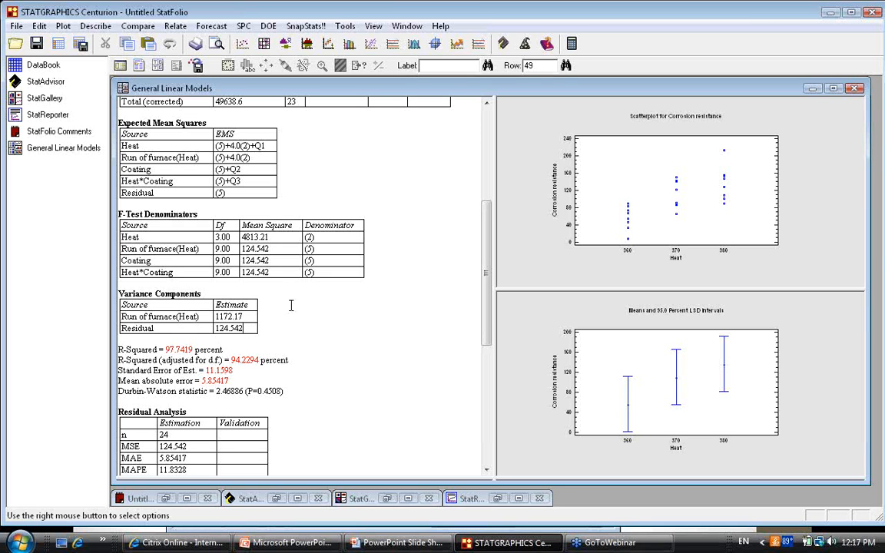
Step: Add an Interaction Plot to the corrosion resistance analysis and enlarge it to fill the analysis window
click(158, 67)
click(468, 258)
click(642, 215)
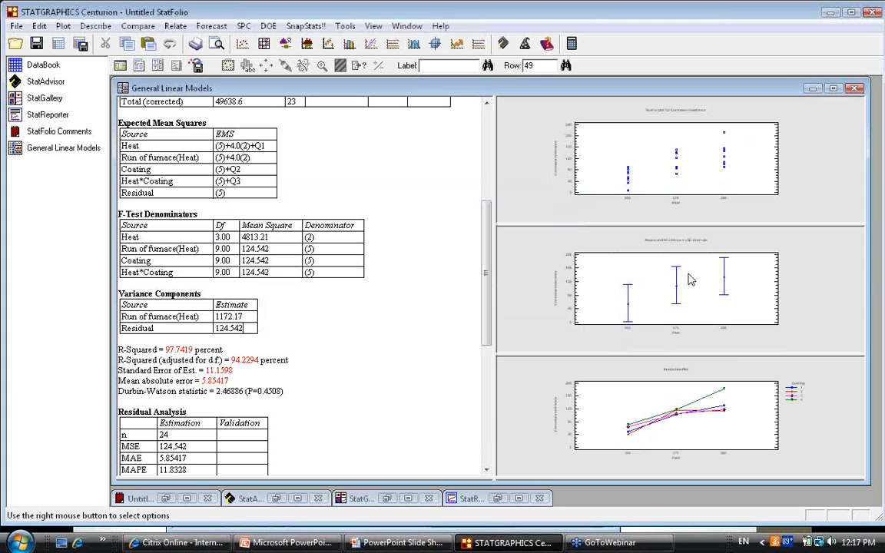
double_click(766, 403)
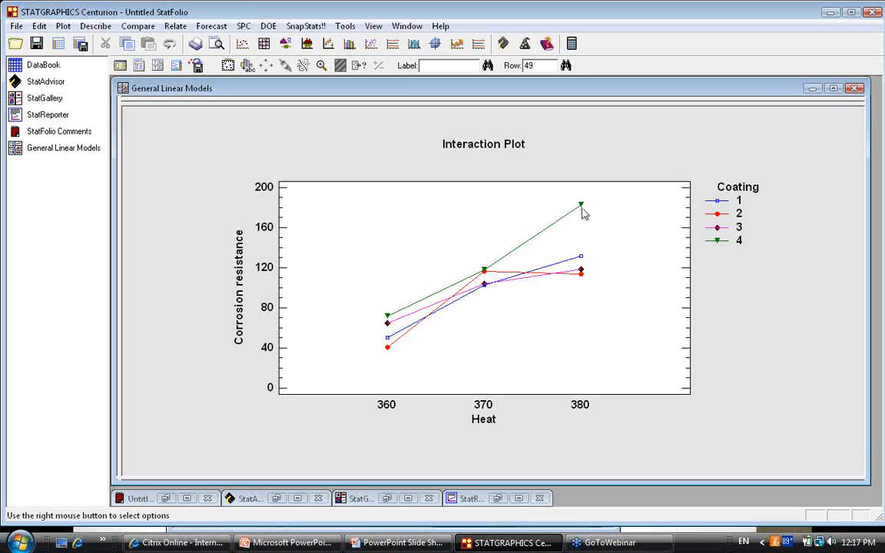
Step: Show Tukey HSD intervals on the Heat*Coating interaction plot and switch to the PowerPoint slide show
right_click(627, 129)
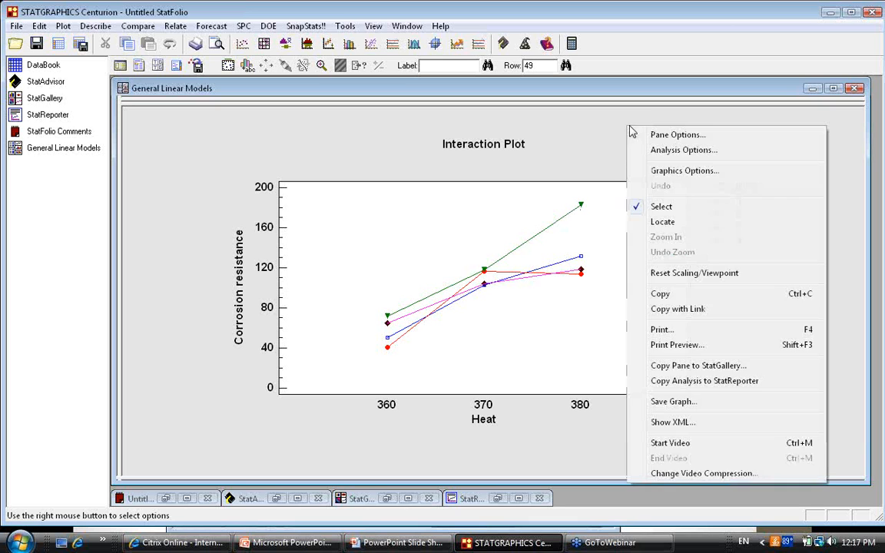
click(650, 135)
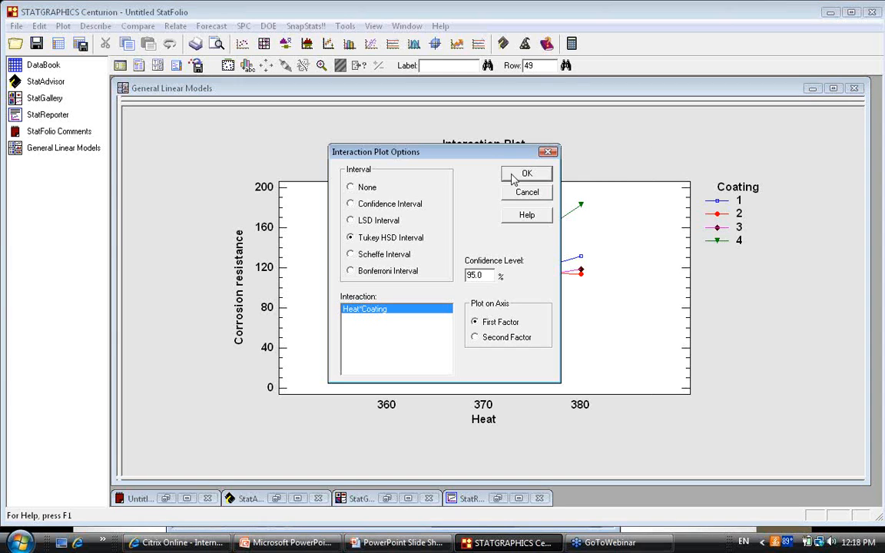
click(519, 177)
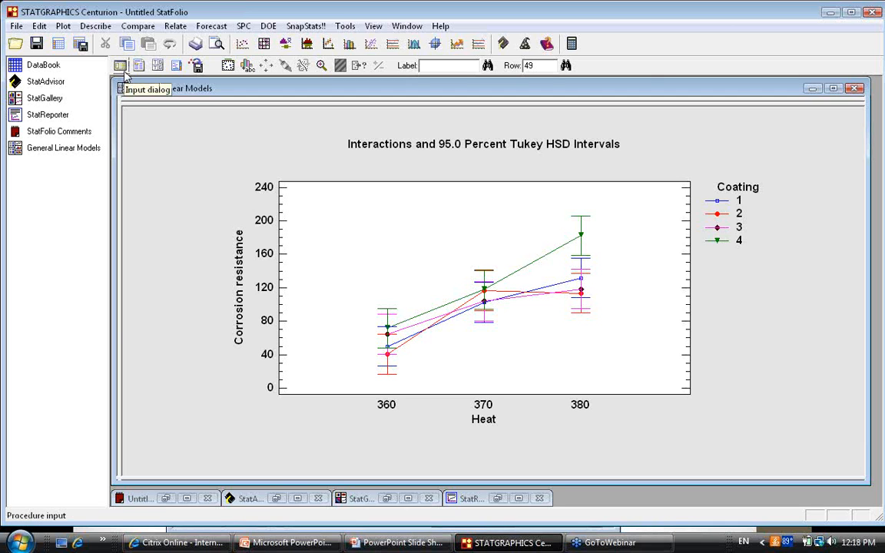
click(412, 546)
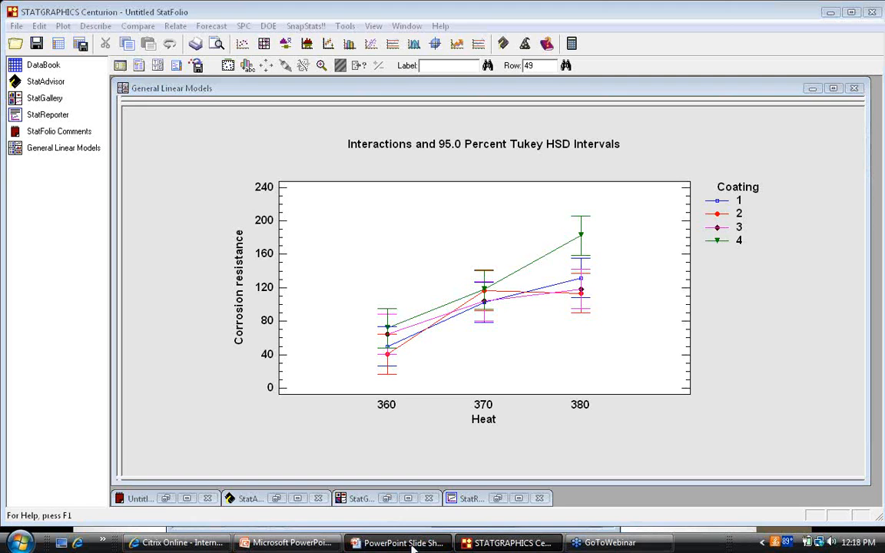
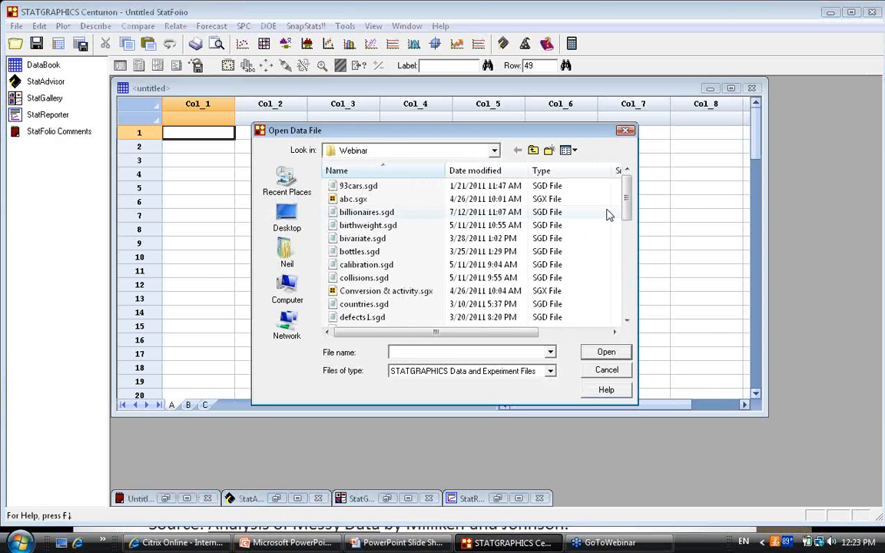
Step: Open the data file heartrate.sgd from the Webinar folder
drag(628, 194, 626, 228)
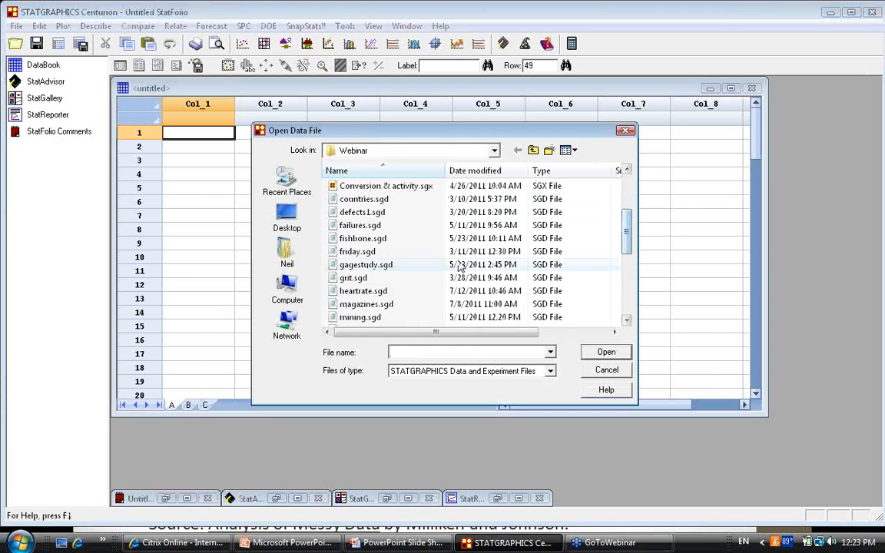
click(401, 291)
click(596, 353)
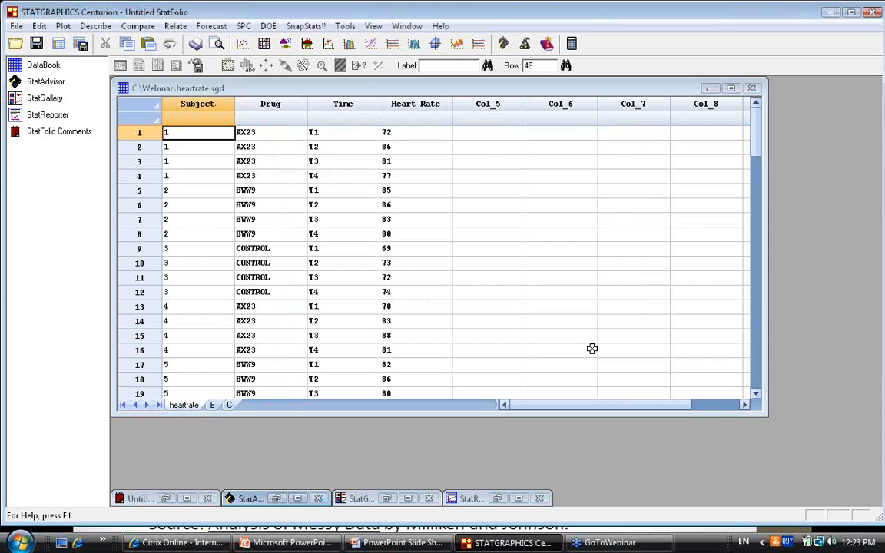
Step: Start a General Linear Models analysis with Heart Rate as the dependent variable
click(138, 29)
mouse_move(153, 69)
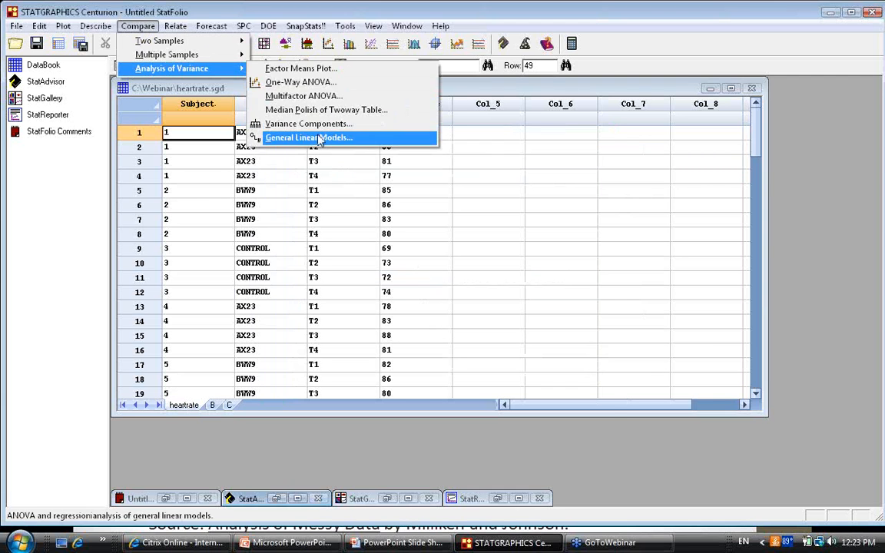
click(307, 136)
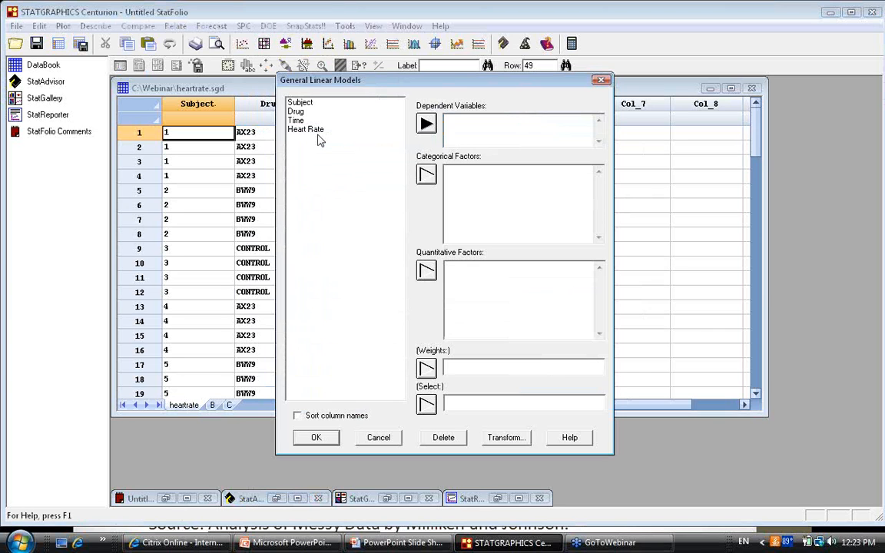
click(318, 131)
click(424, 125)
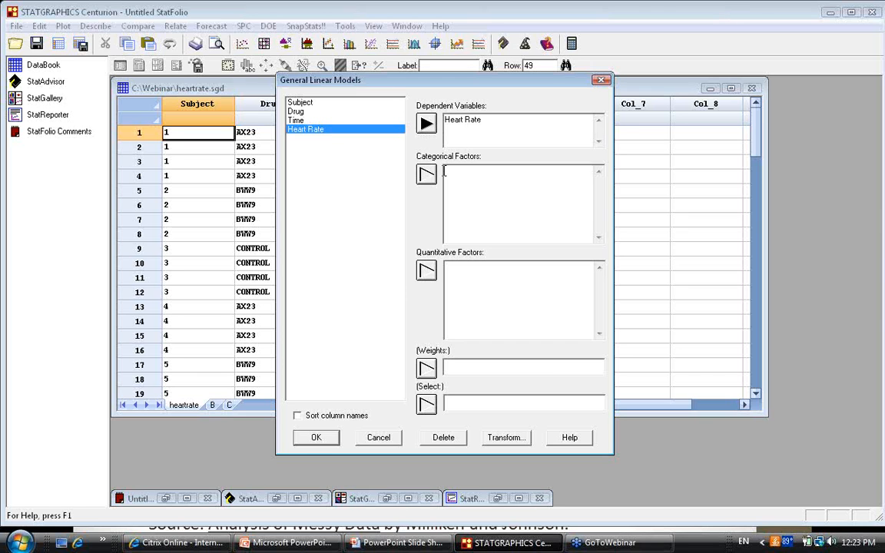
Step: Assign Drug, Subject and Time as the categorical factors and proceed to the model specification
click(295, 112)
click(423, 174)
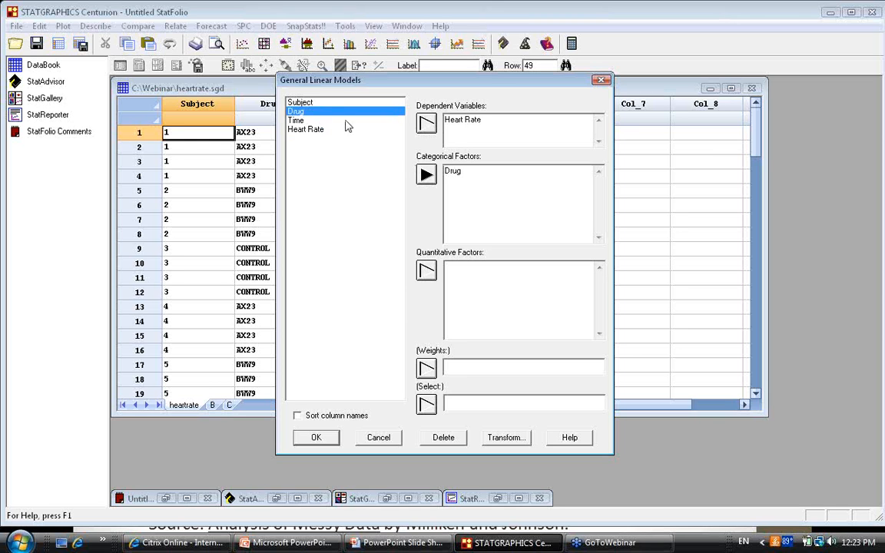
click(323, 103)
click(424, 173)
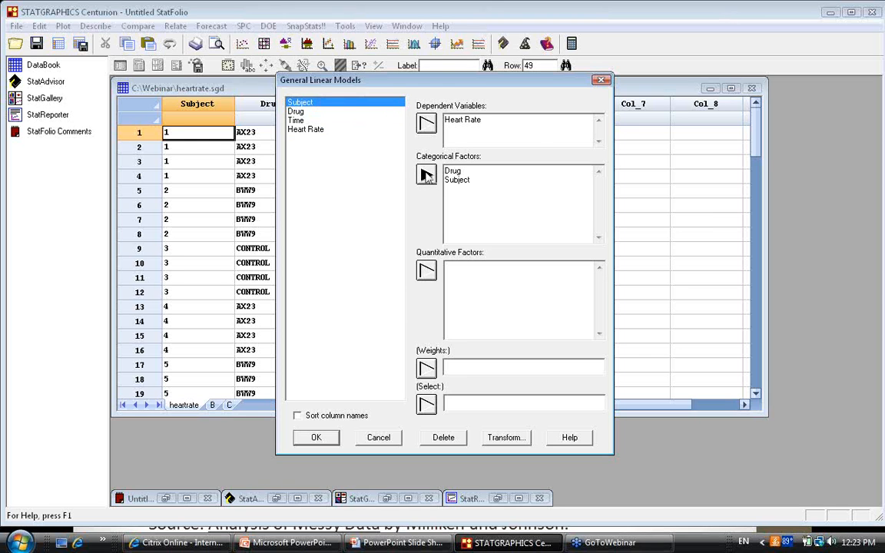
click(310, 120)
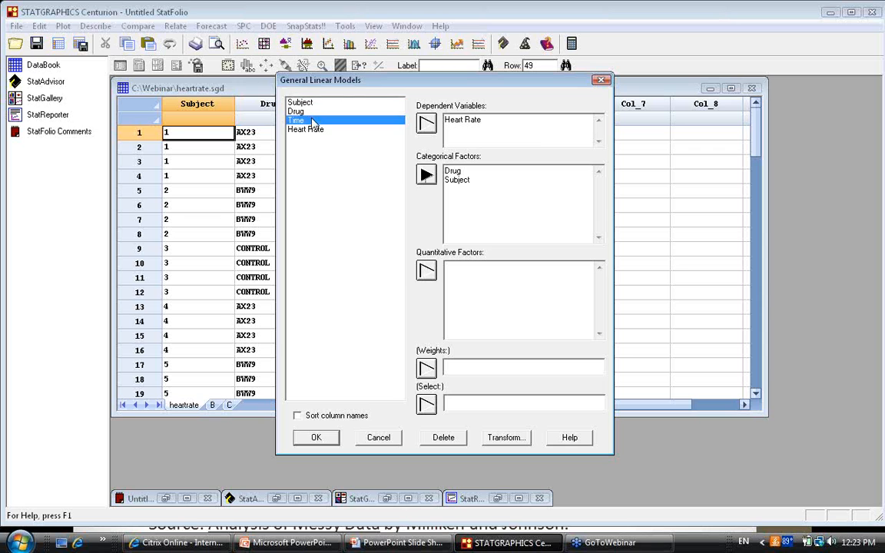
click(426, 175)
click(315, 437)
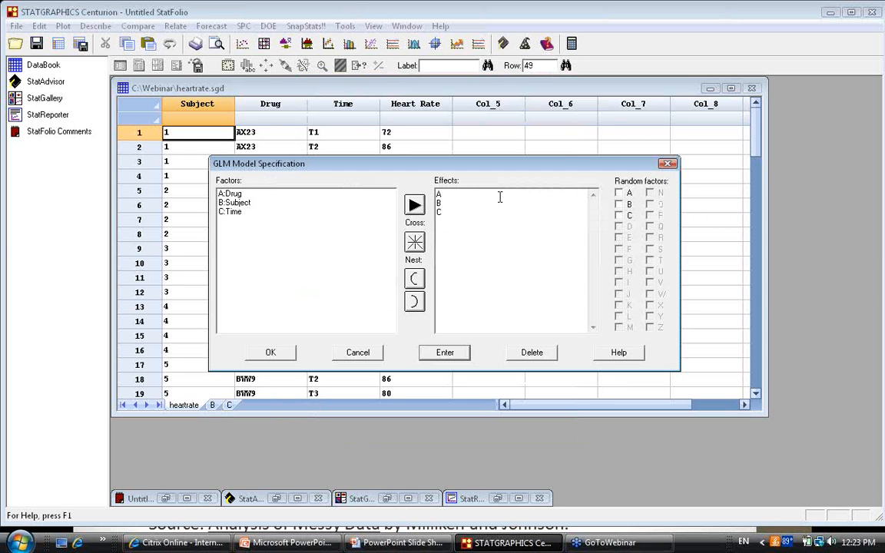
Step: Make factor B random, nest it as B(A), add the A*C interaction and accept the model
click(618, 204)
click(452, 202)
text((A))
text(A*C)
click(286, 354)
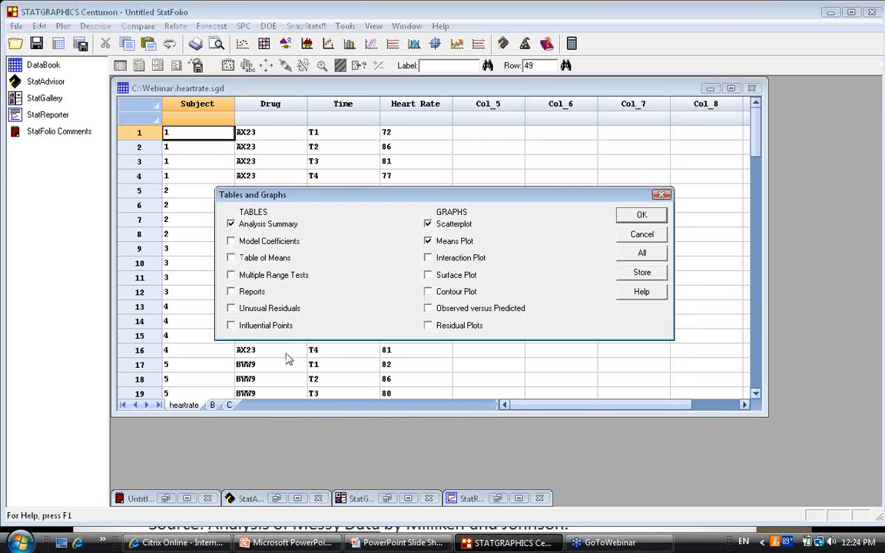
Step: Generate the Analysis Summary, Scatterplot and Means Plot for Heart Rate and review the Type III sums of squares
click(638, 214)
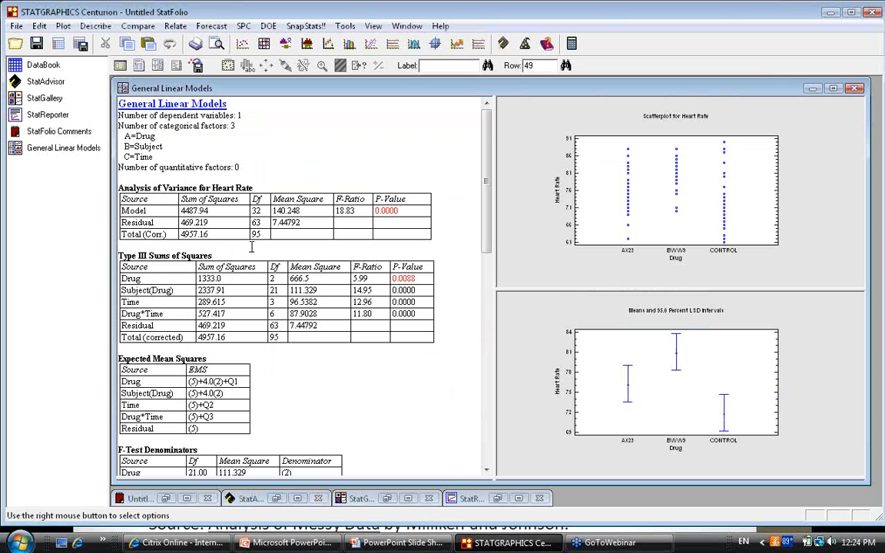
drag(105, 265, 108, 335)
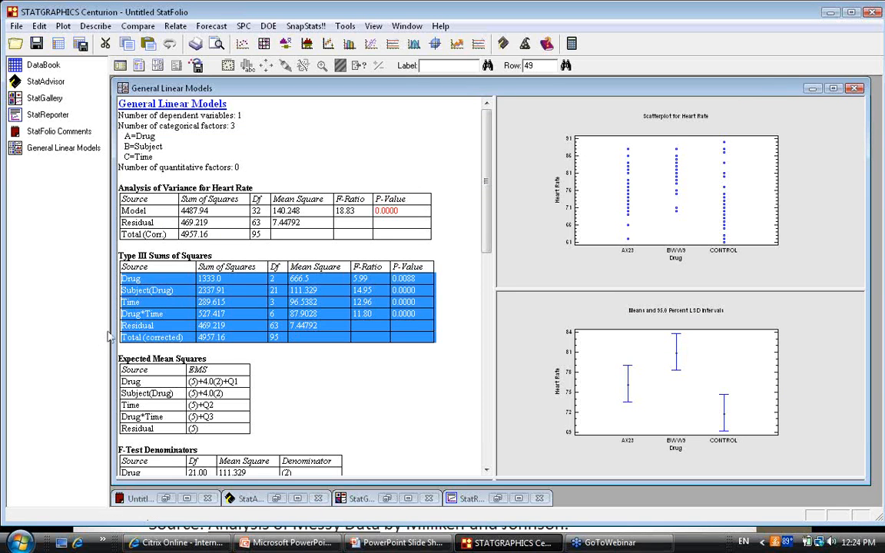
click(422, 279)
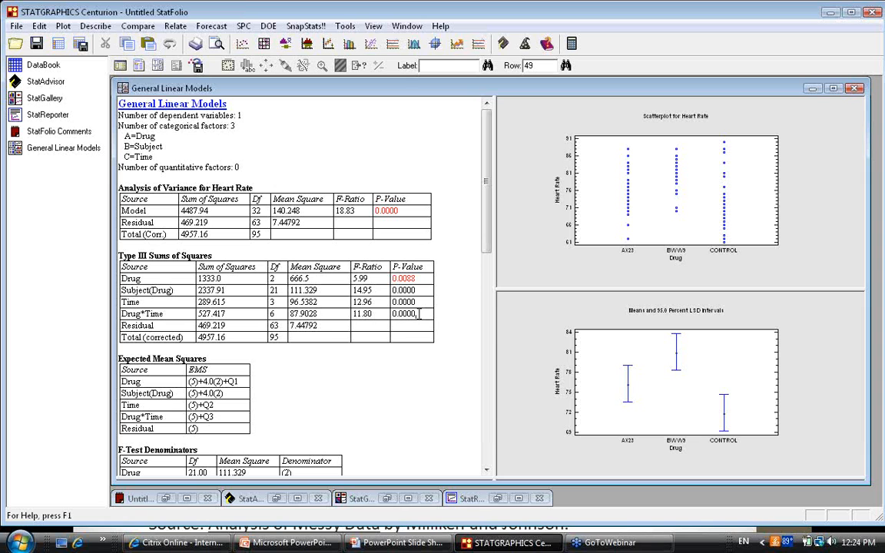
Step: Enlarge the Drug means plot and look over its interval options without changing them
double_click(806, 365)
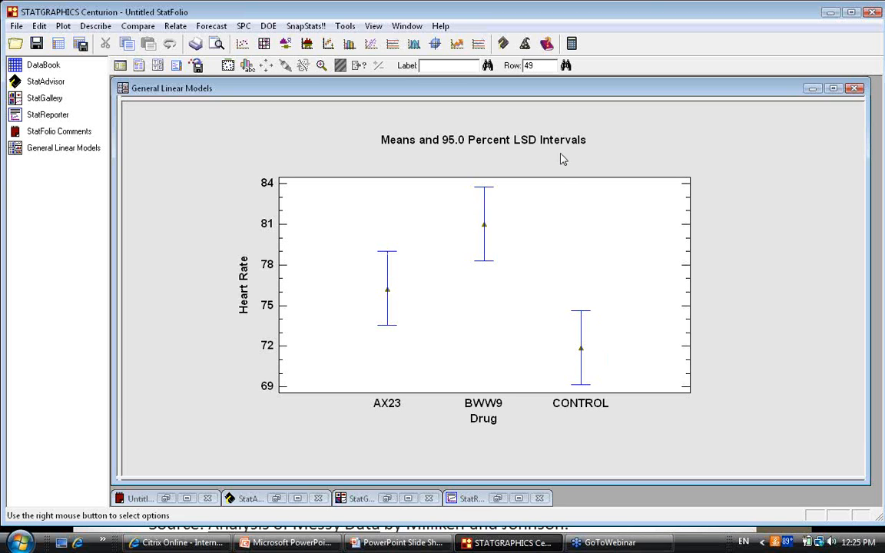
right_click(637, 141)
click(665, 145)
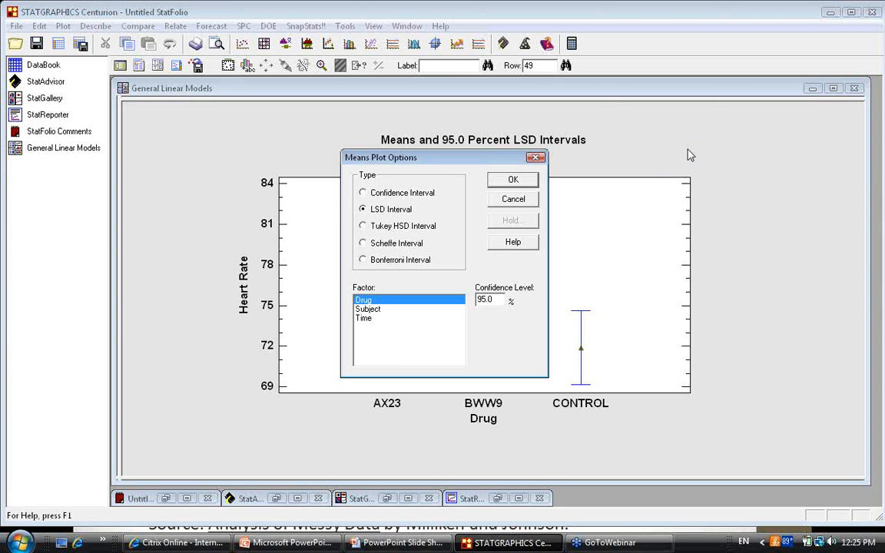
click(512, 199)
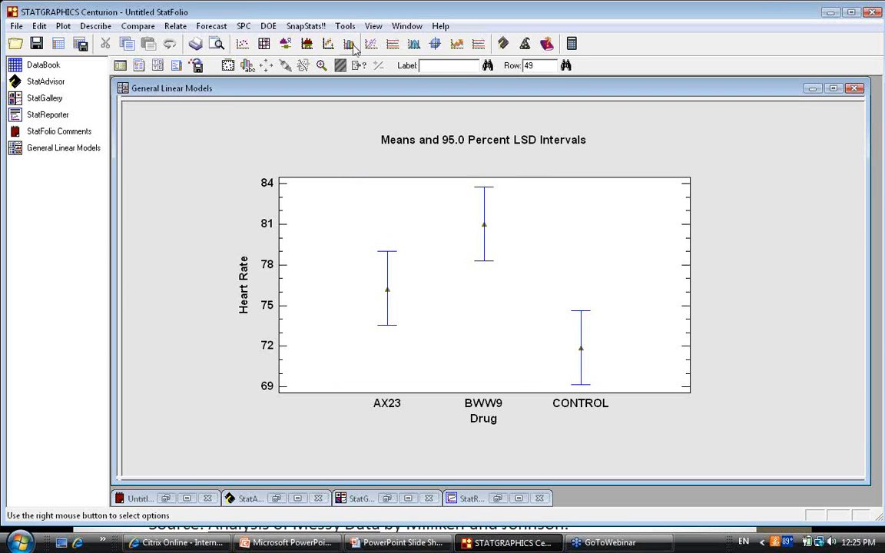
Step: Add the Multiple Range Tests table to the Heart Rate analysis and enlarge it to fill the analysis window
click(139, 65)
click(261, 275)
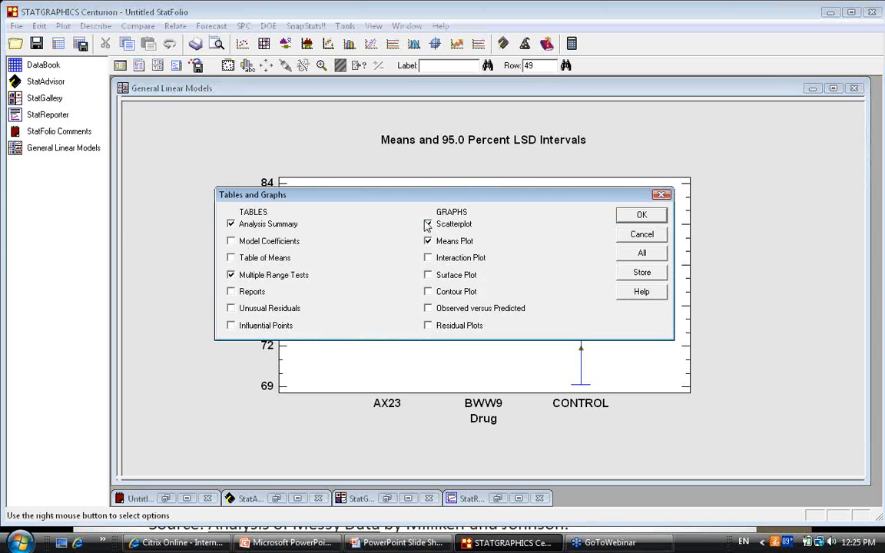
click(649, 217)
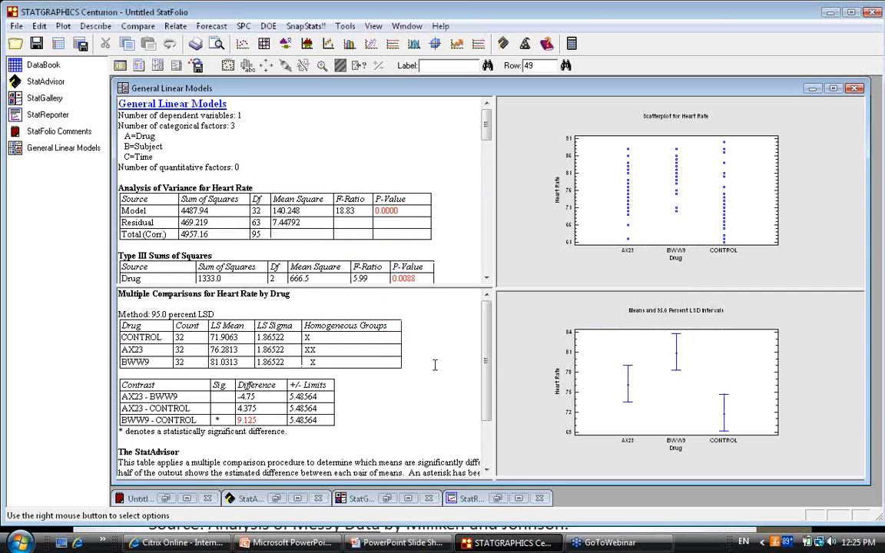
double_click(434, 365)
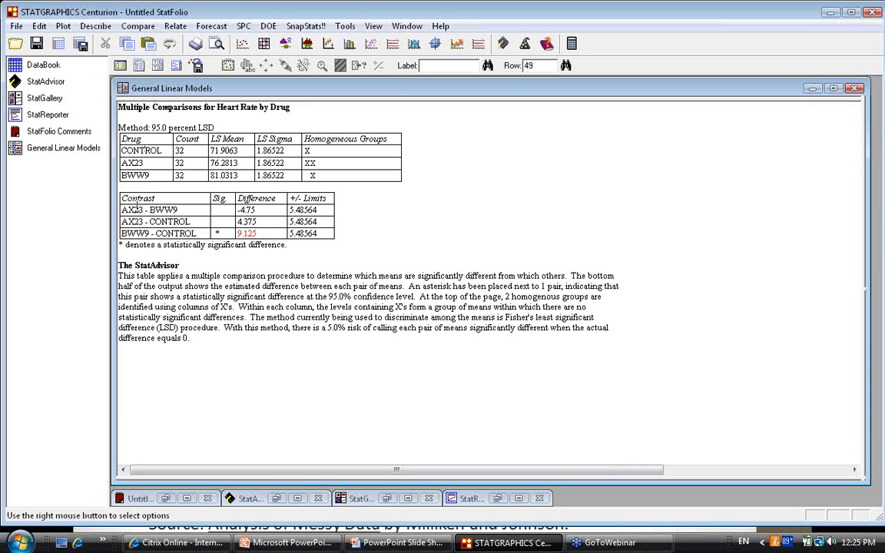
Step: Compare the drug means against control level 3 using Dunnett's method, after reviewing the pairwise LSD contrasts
drag(121, 198, 422, 232)
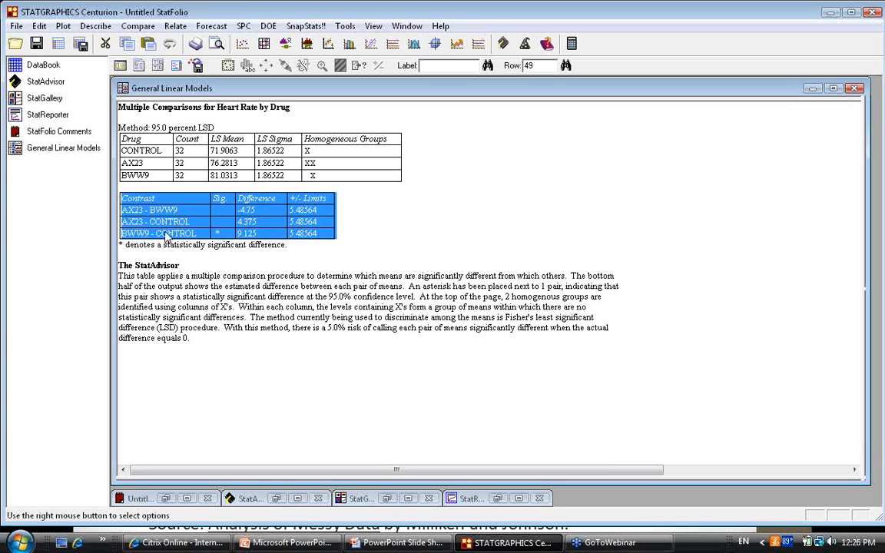
click(399, 243)
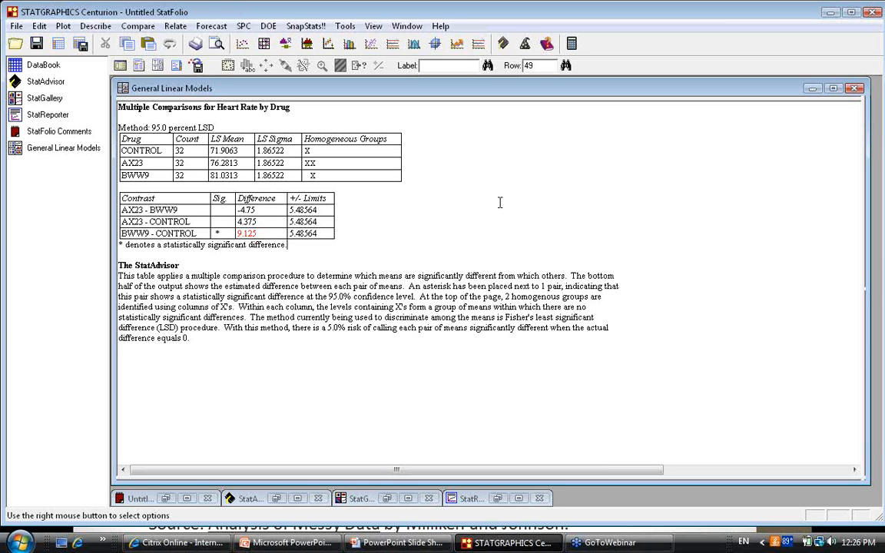
right_click(474, 155)
click(526, 164)
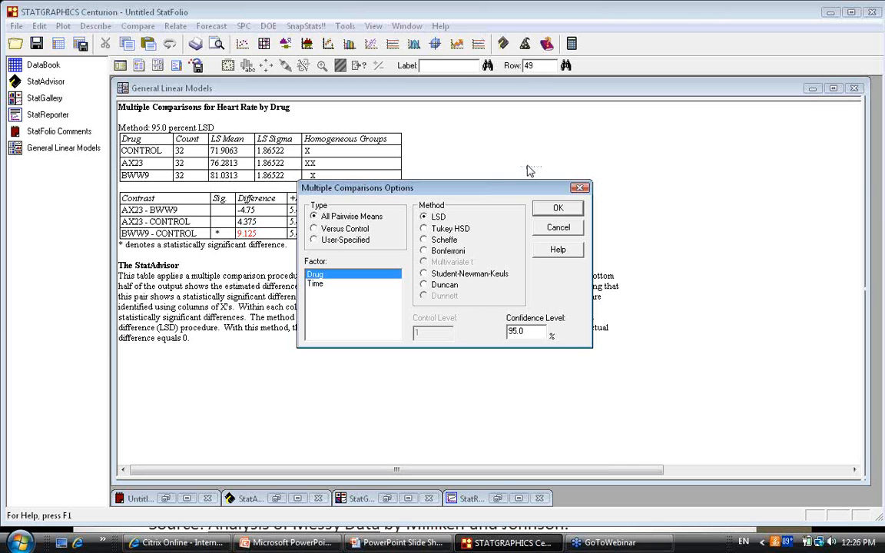
click(367, 229)
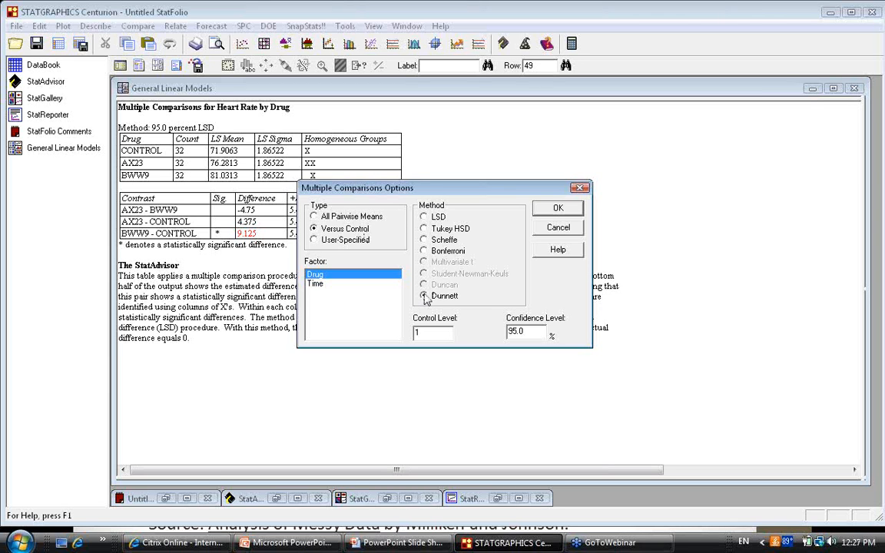
click(424, 297)
drag(423, 334, 397, 337)
text(3)
click(558, 208)
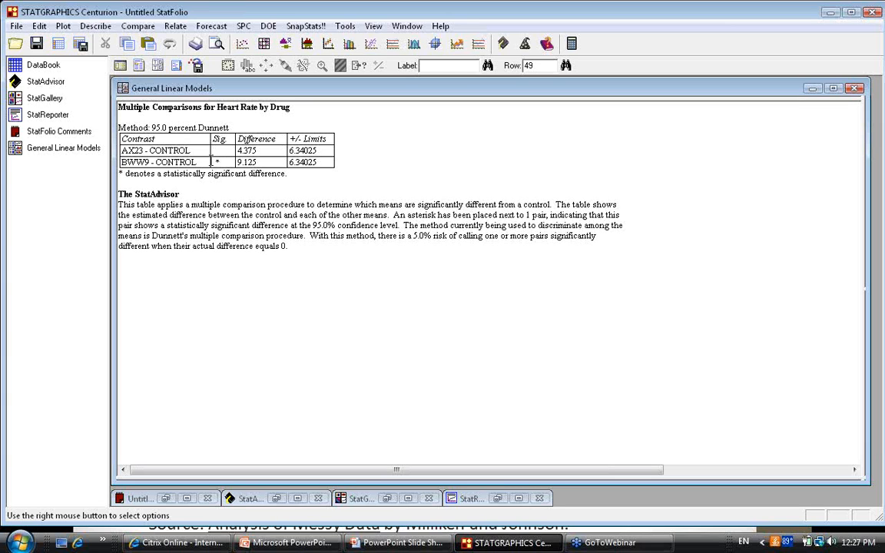
click(148, 157)
Step: Switch the drug comparisons to a user-specified LSD contrast with hypothesis matrix coefficients 0.5, 0.5 and -1.0
right_click(396, 144)
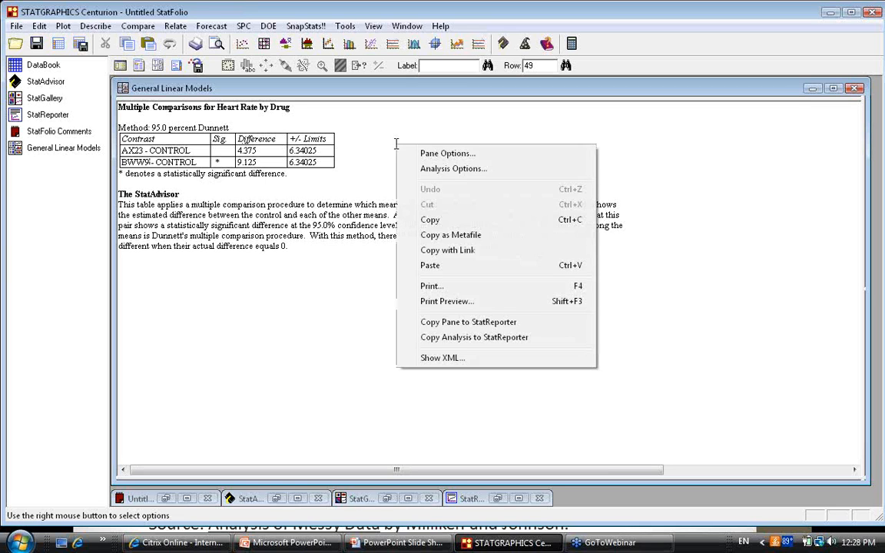
click(426, 153)
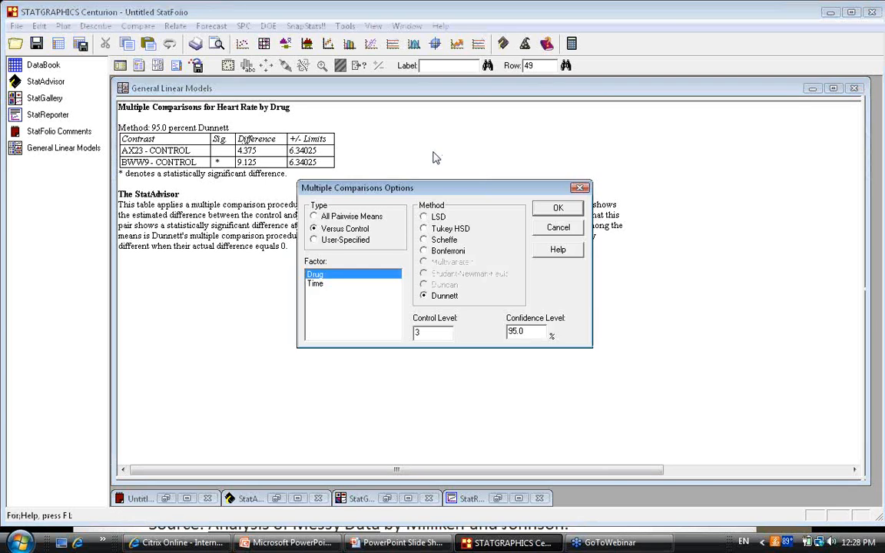
click(345, 241)
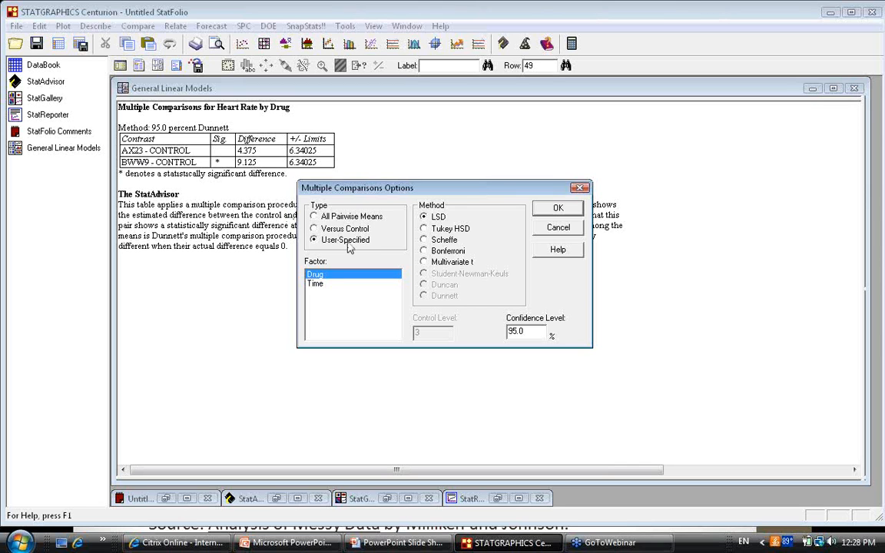
click(554, 210)
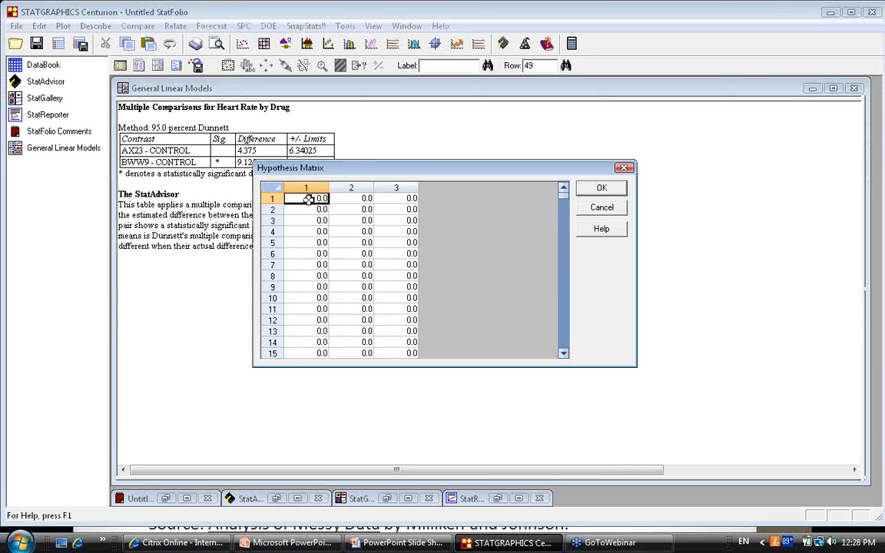
text(0.5)
click(366, 199)
text(0.5)
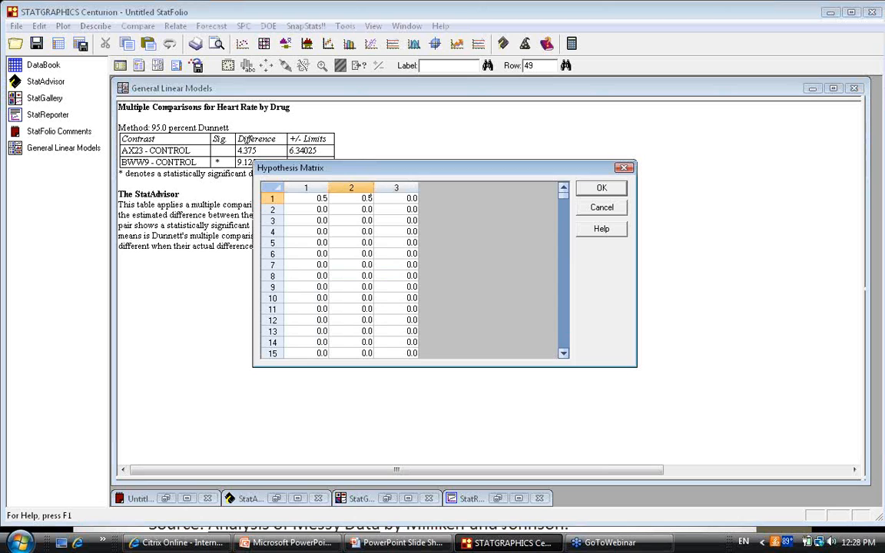
click(406, 200)
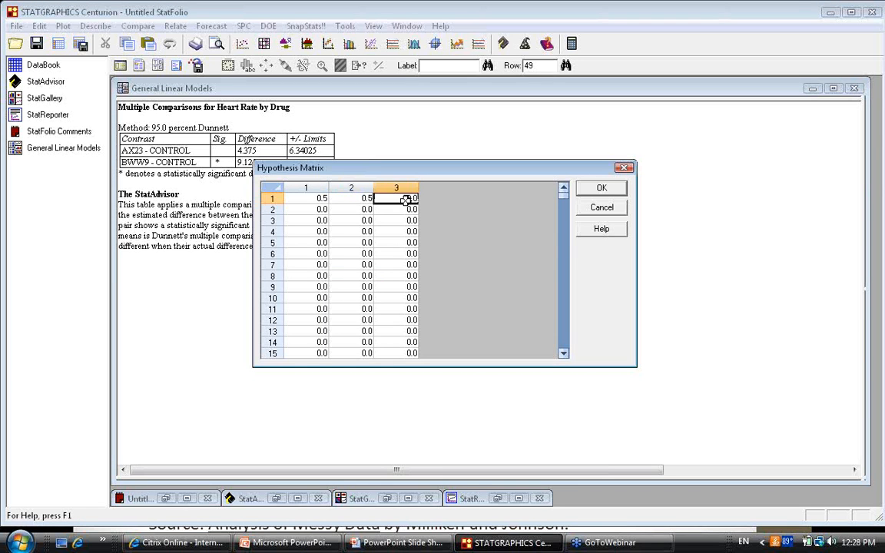
text(-1.0)
click(599, 189)
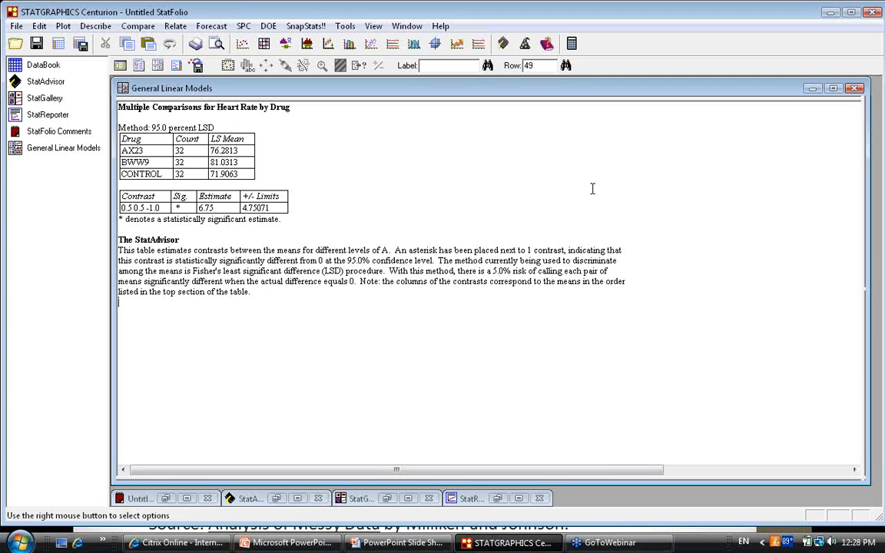
Step: Switch to the PowerPoint slide show and advance the presentation slides
click(434, 543)
click(463, 397)
click(462, 396)
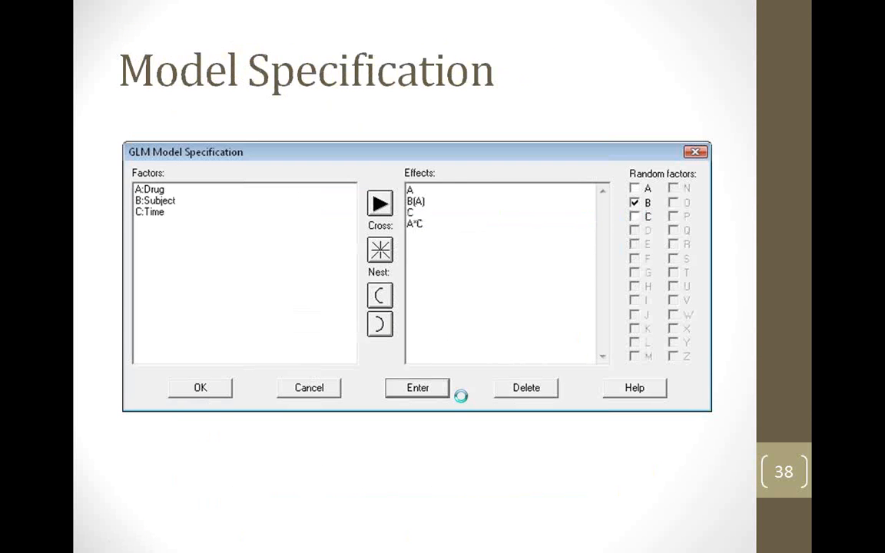
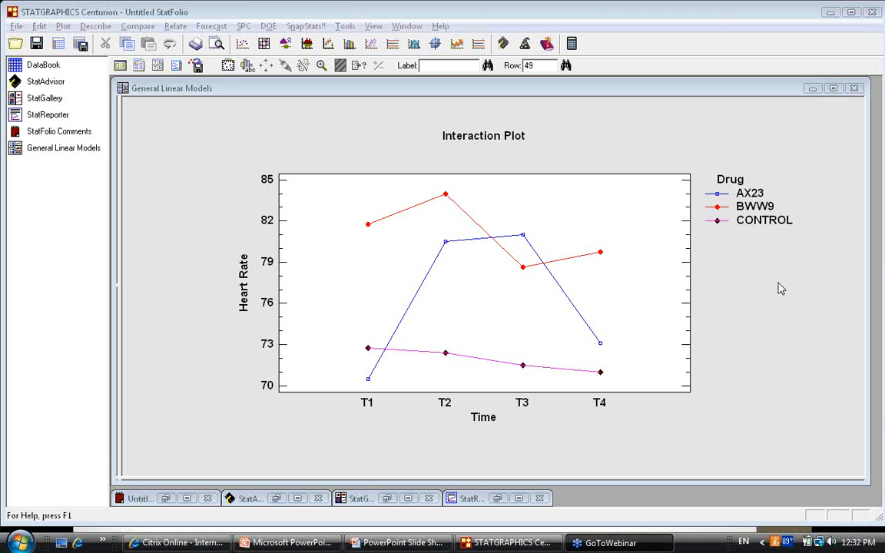
Step: In STATGRAPHICS, look over the life data procedures offered for describing data and relating variables
click(102, 27)
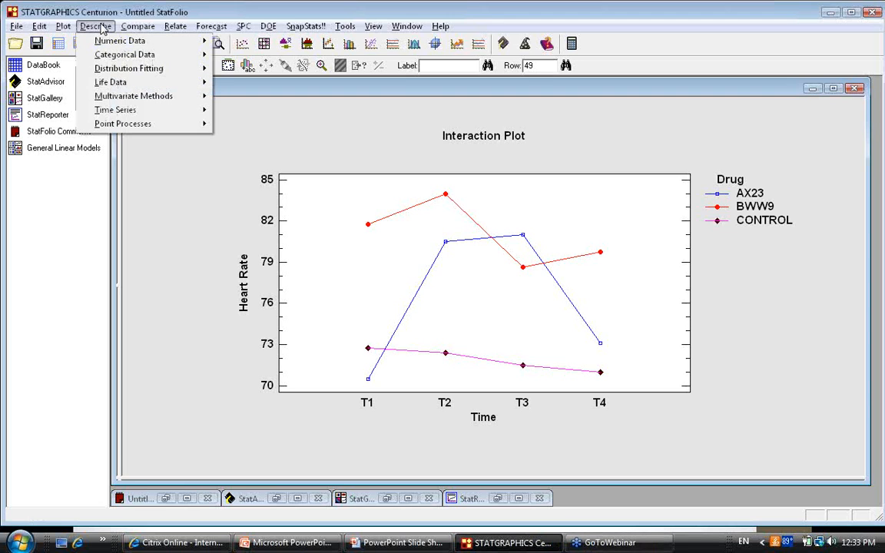
mouse_move(129, 83)
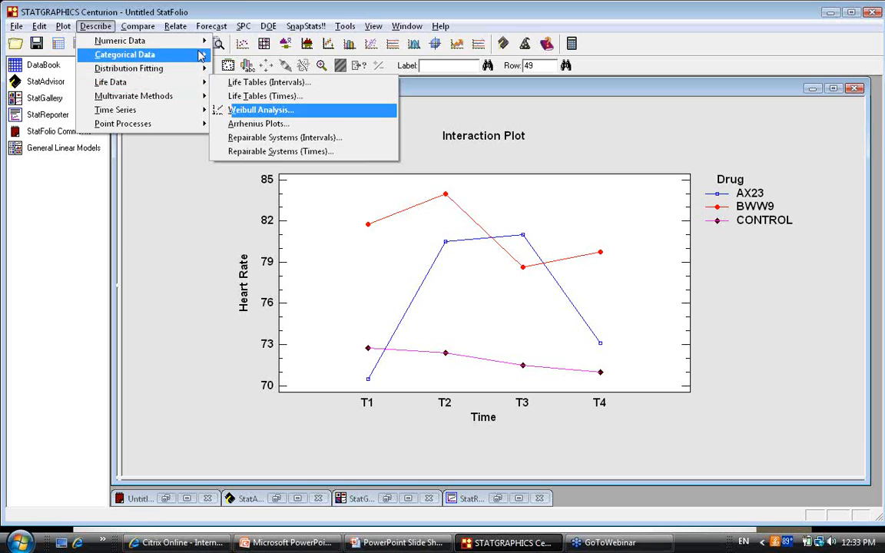
mouse_move(165, 30)
mouse_move(212, 87)
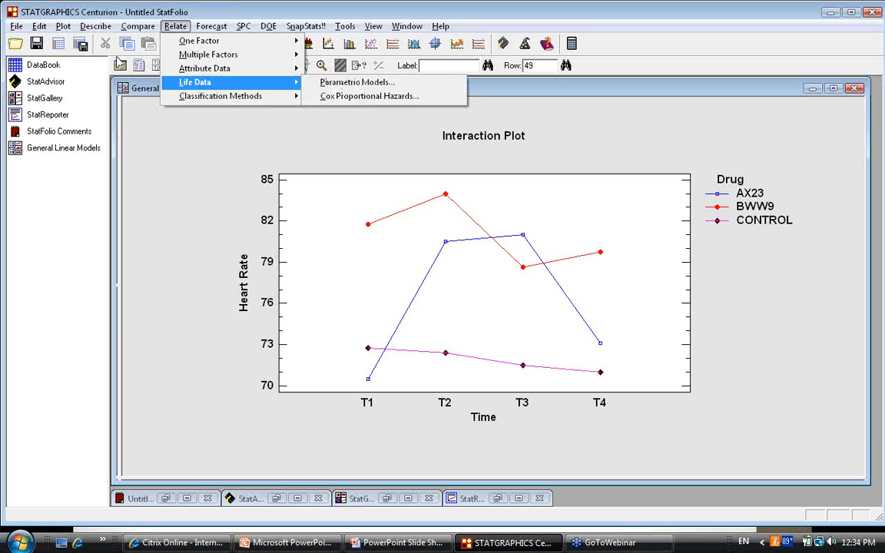
mouse_move(92, 30)
mouse_move(112, 83)
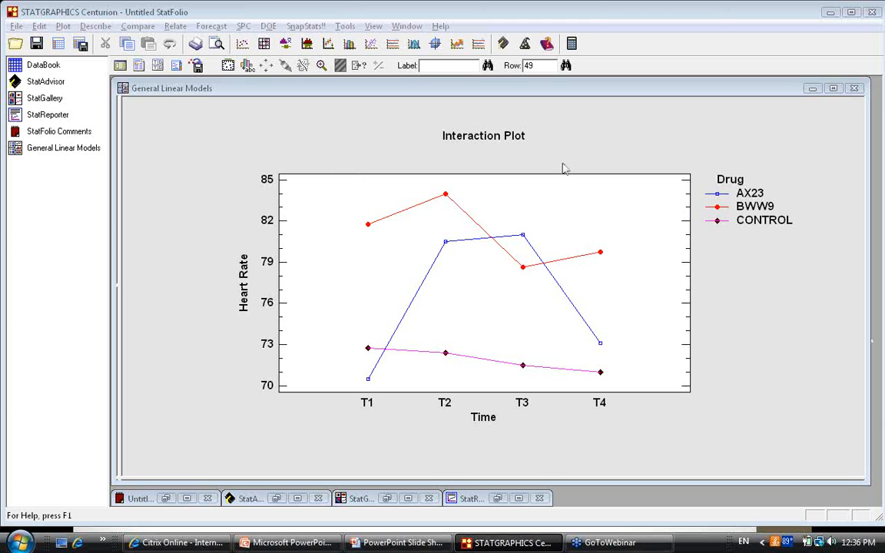
right_click(560, 130)
click(589, 135)
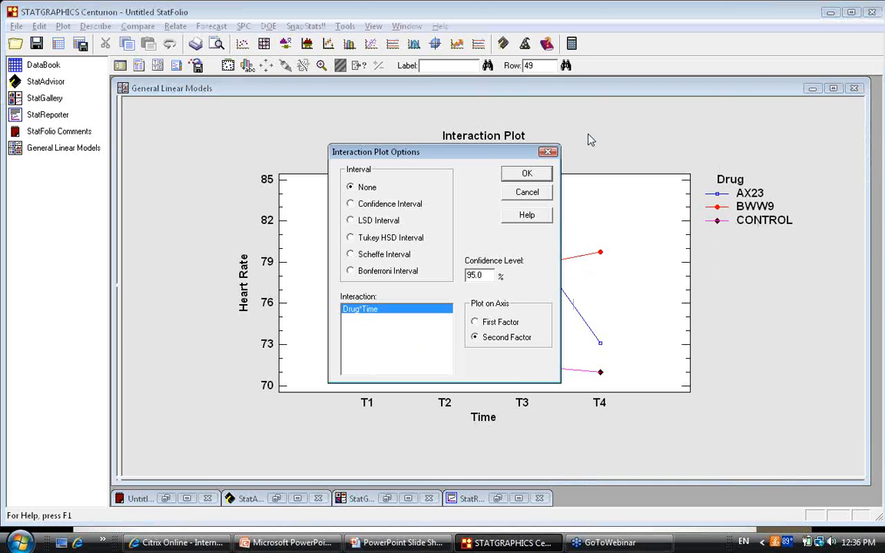
click(525, 193)
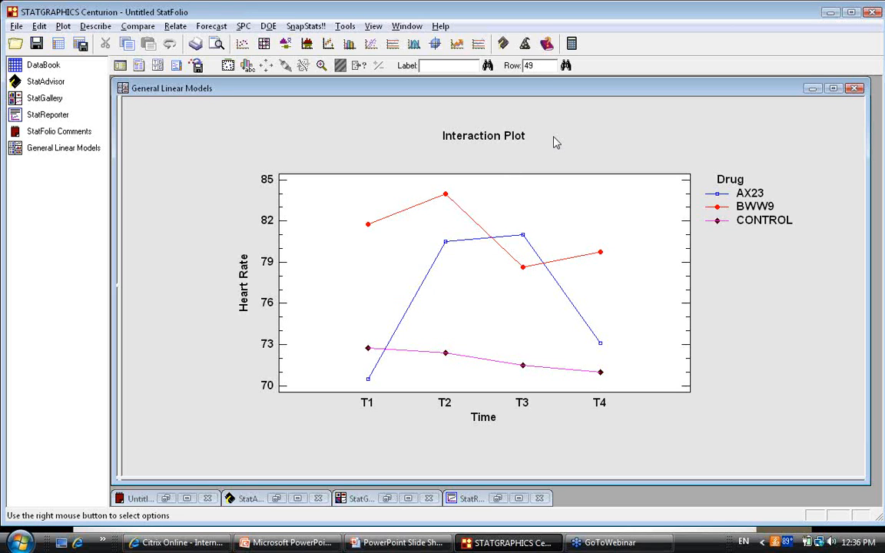
Step: Add 95.0 percent Tukey HSD intervals to the Drug by Time interaction plot
right_click(551, 132)
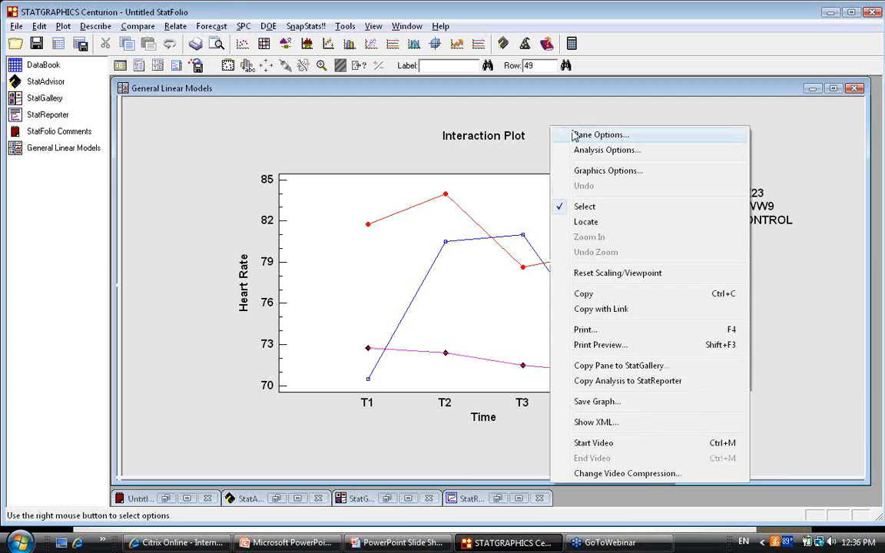
click(578, 134)
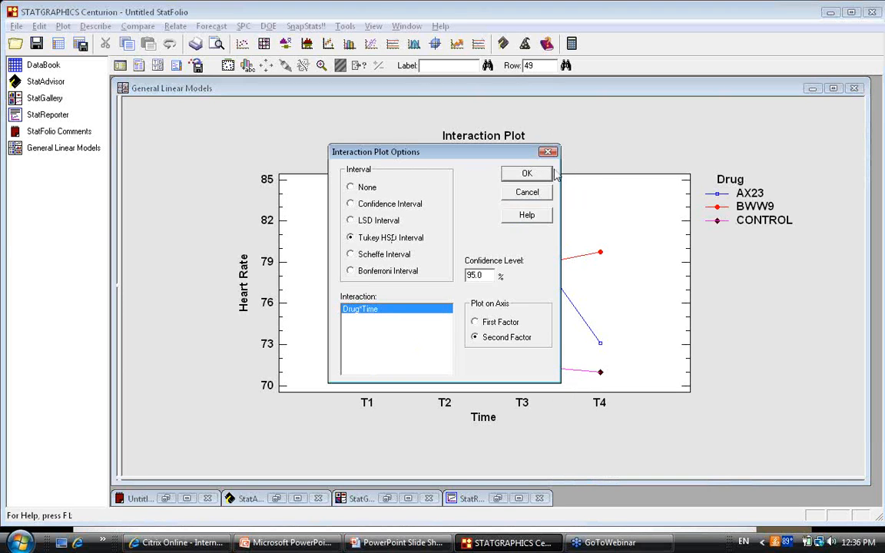
click(528, 173)
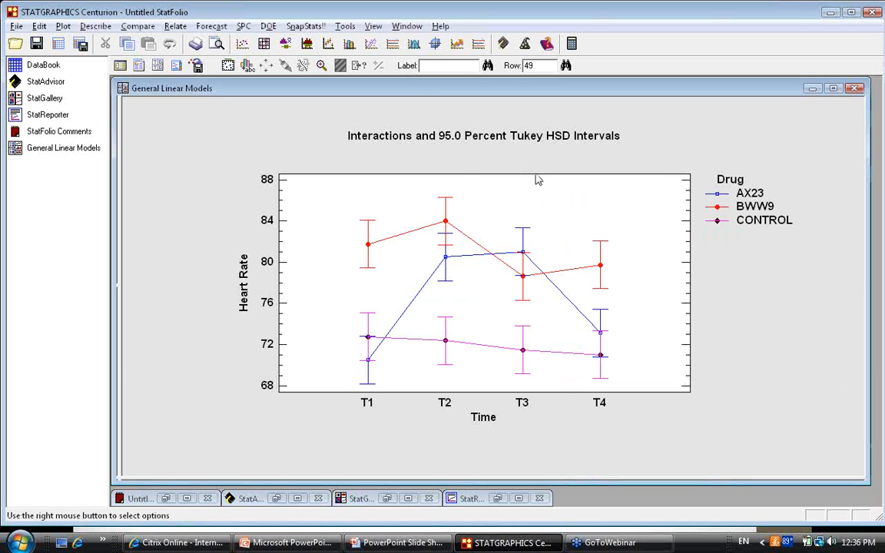
Step: Review the variables assigned to the Heart Rate general linear model without changing them
click(119, 66)
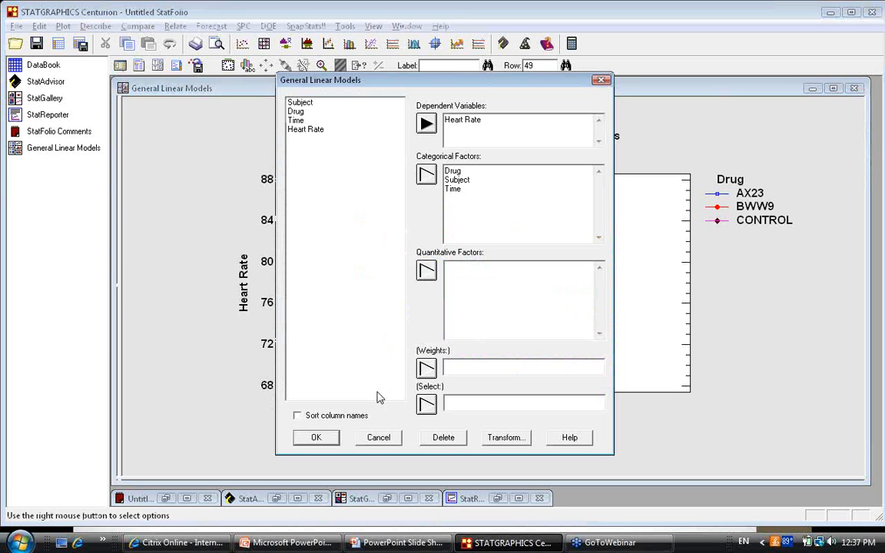
click(335, 443)
click(284, 352)
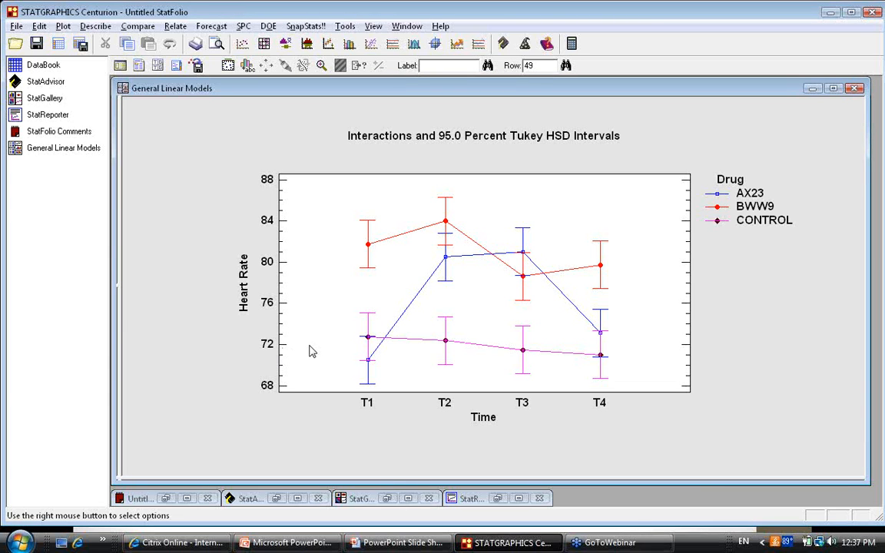
key(alt+Tab)
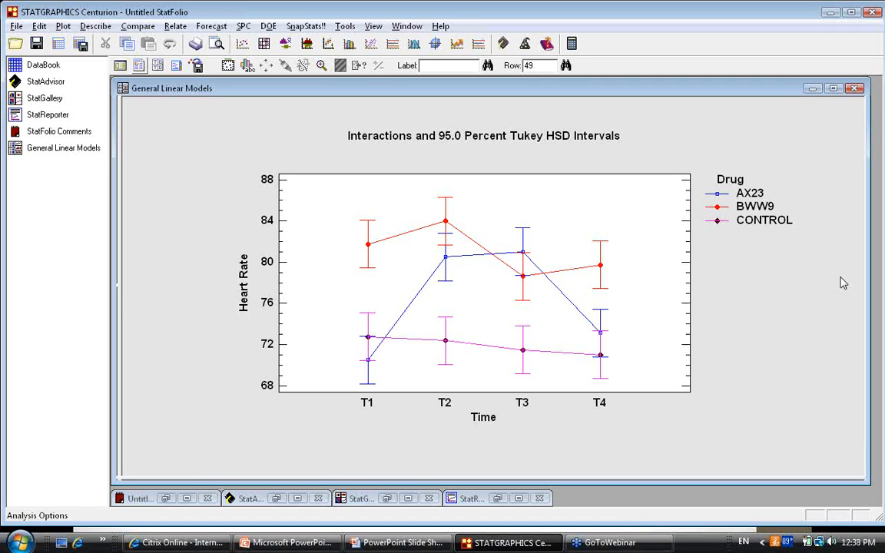
Step: Clear the workspace to an empty StatFolio, discarding the current one without saving
click(15, 26)
click(31, 42)
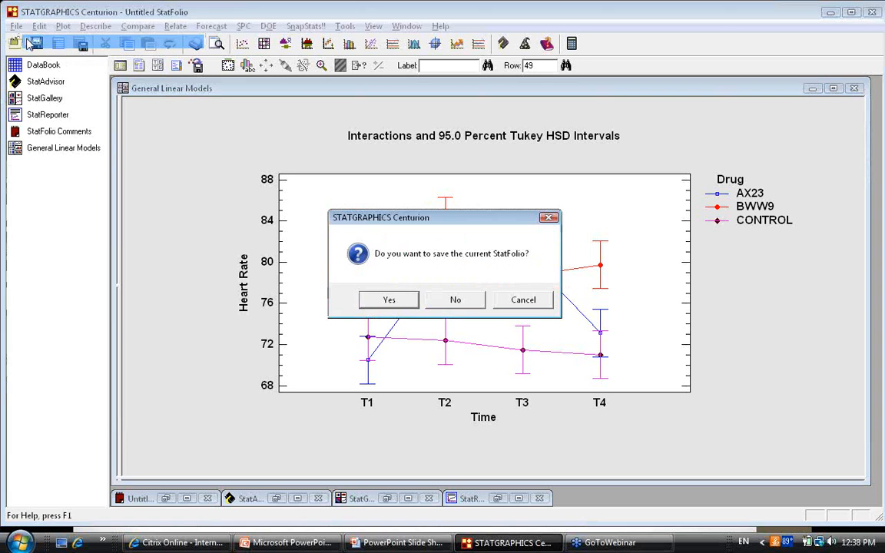
click(476, 300)
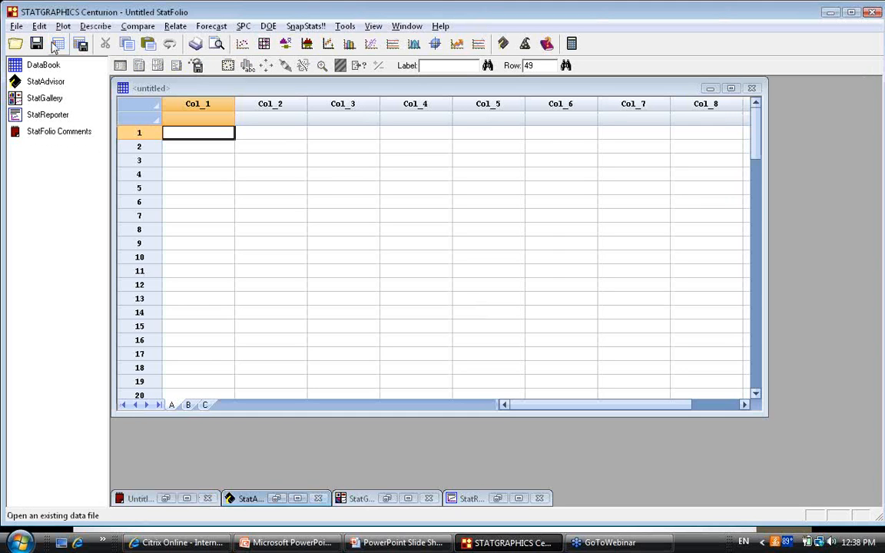
Step: Open the data file profits.sgd from the Webinar folder
click(58, 45)
click(509, 229)
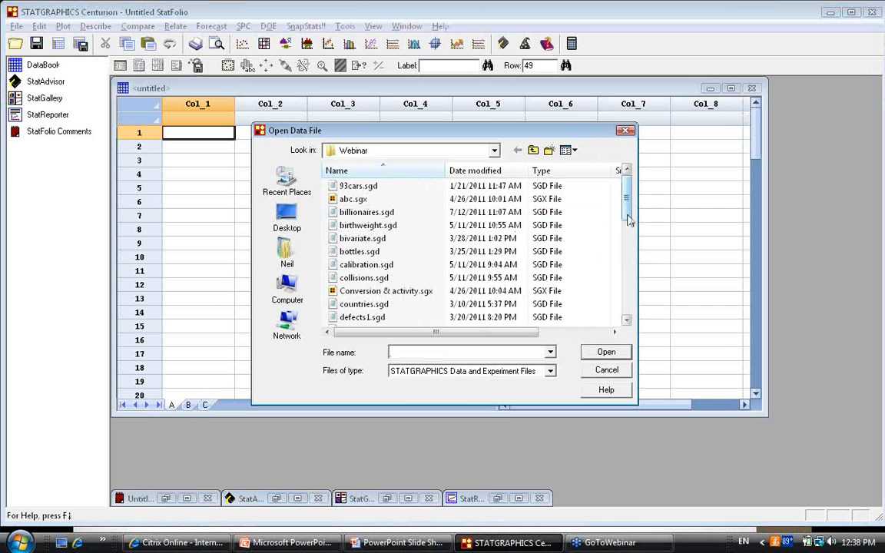
scroll(626, 242, down, 2)
scroll(626, 243, down, 3)
click(607, 290)
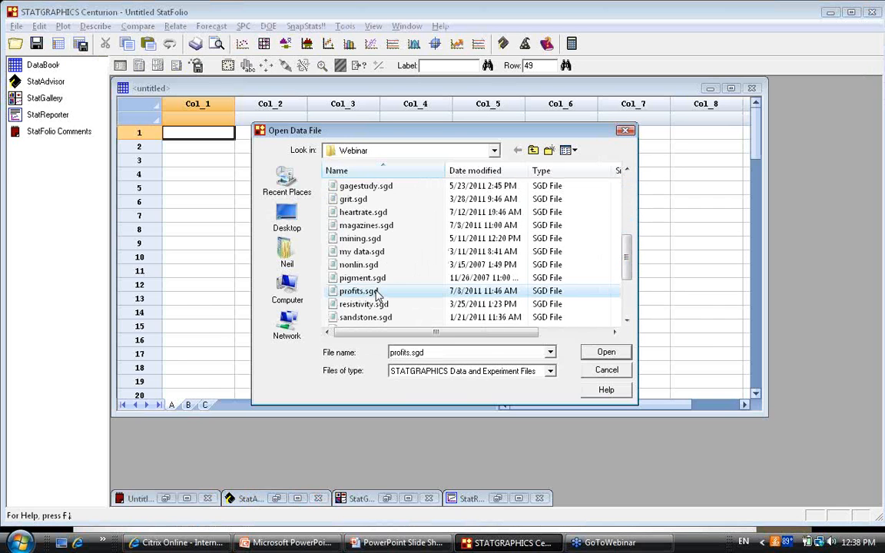
click(605, 352)
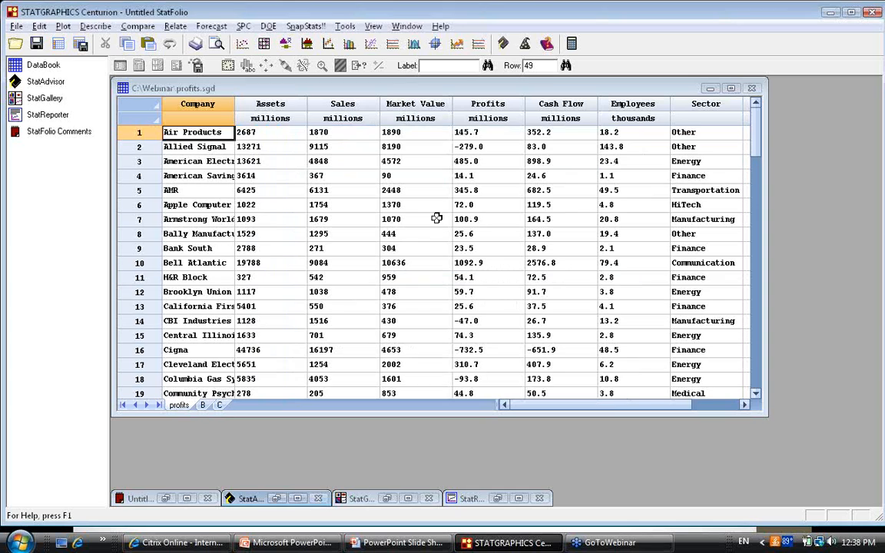
Step: Start a One-Way ANOVA and set its dependent variable to the ratio Profits / Employees
click(173, 27)
mouse_move(142, 27)
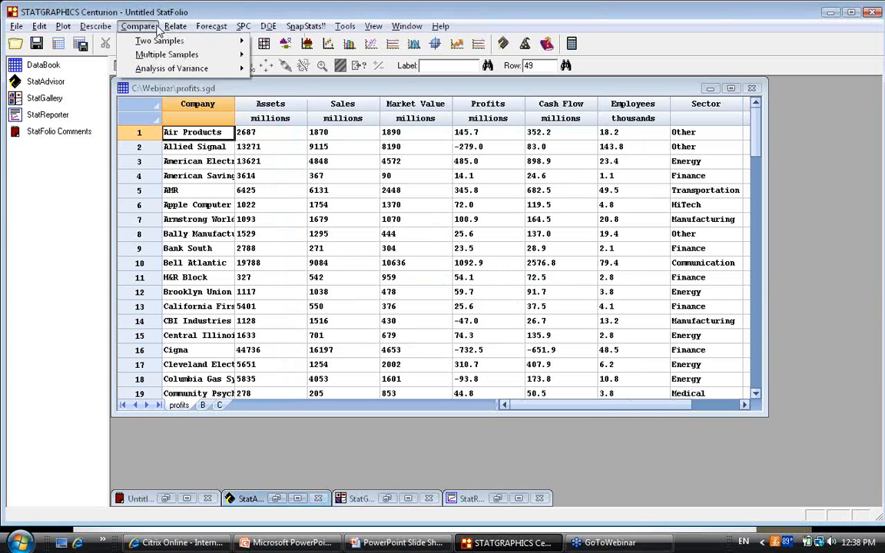
mouse_move(177, 69)
click(294, 82)
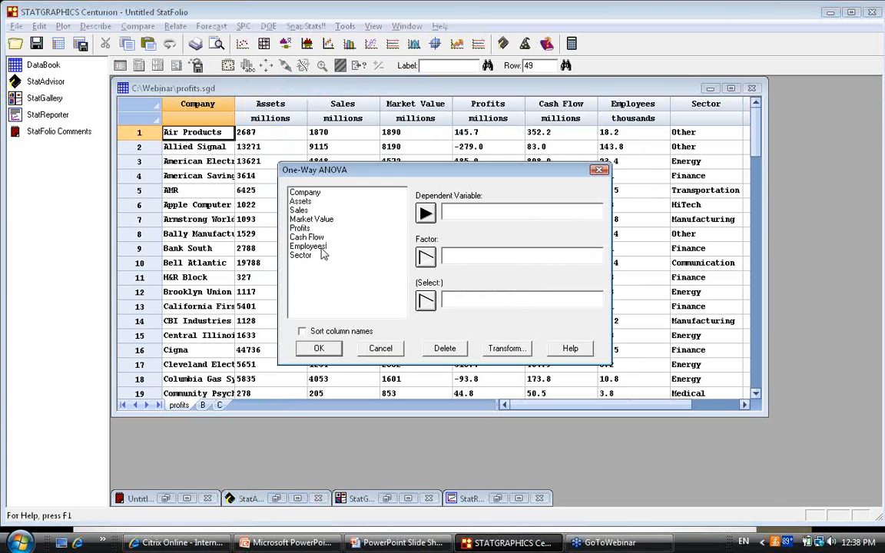
click(320, 230)
click(425, 213)
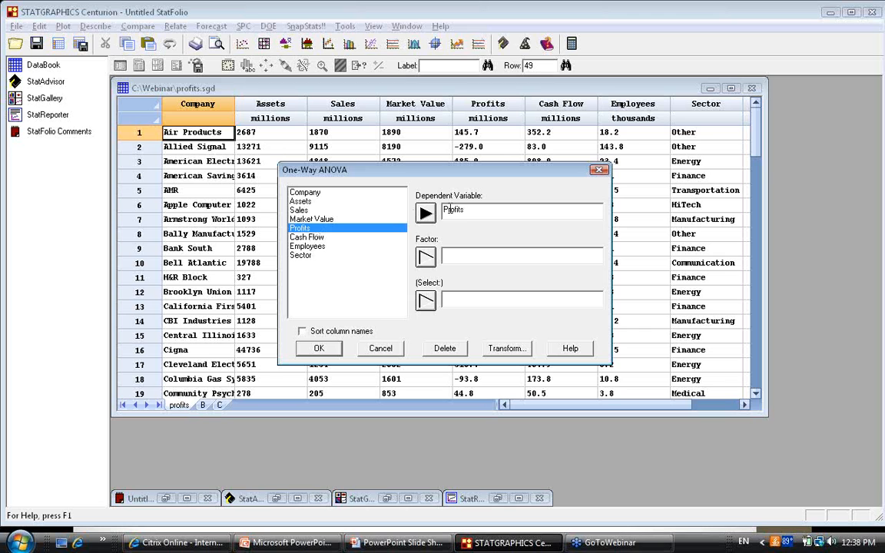
click(472, 210)
text(/)
double_click(311, 245)
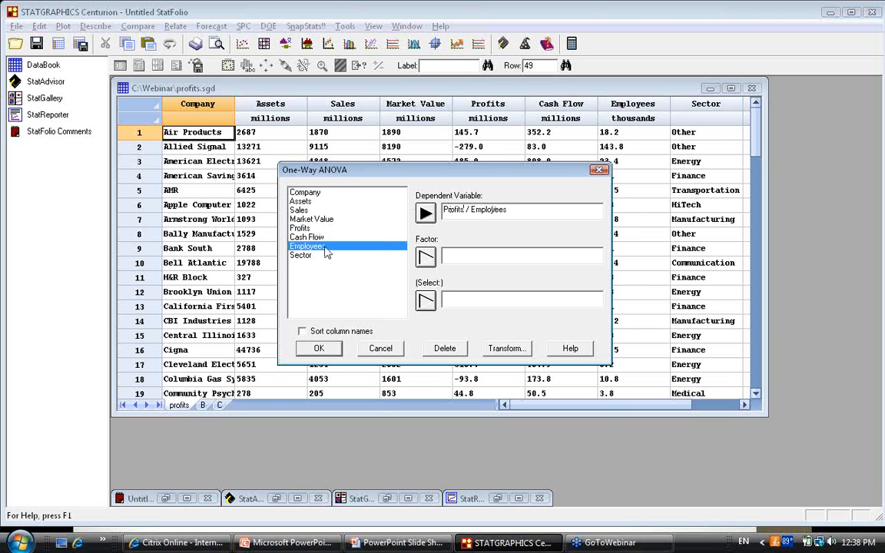
Step: Set Sector as the factor and run the One-Way ANOVA with the default tables and graphs
click(323, 255)
click(426, 257)
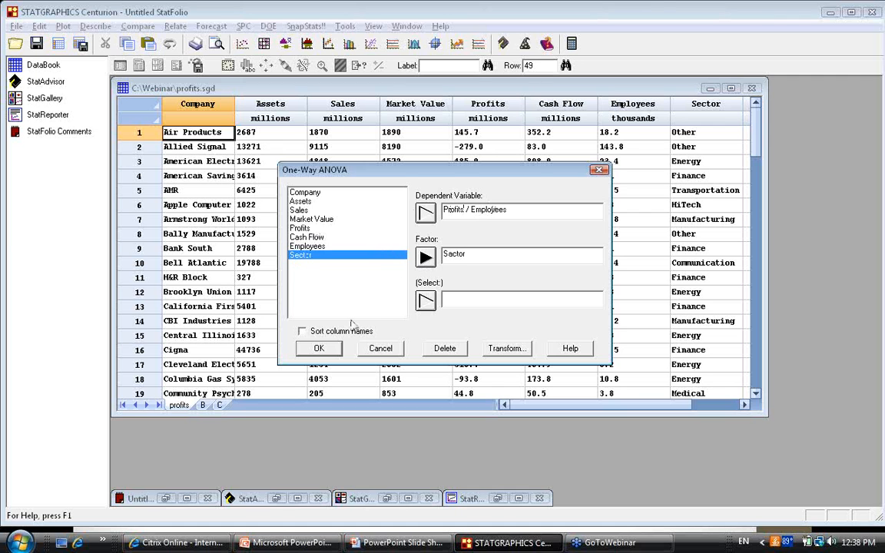
click(319, 348)
click(641, 206)
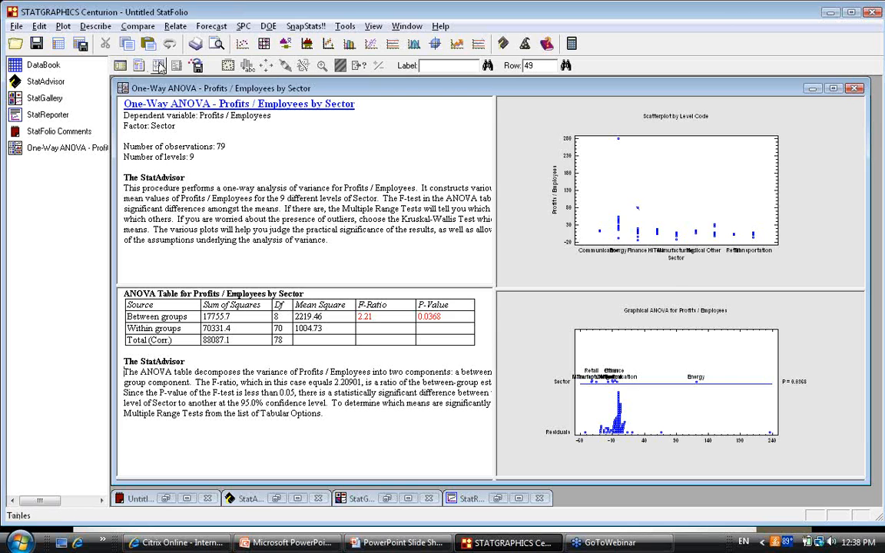
Step: Replace the ANOVA Table with Multiple Range Tests in the analysis output
click(157, 65)
click(272, 284)
click(245, 250)
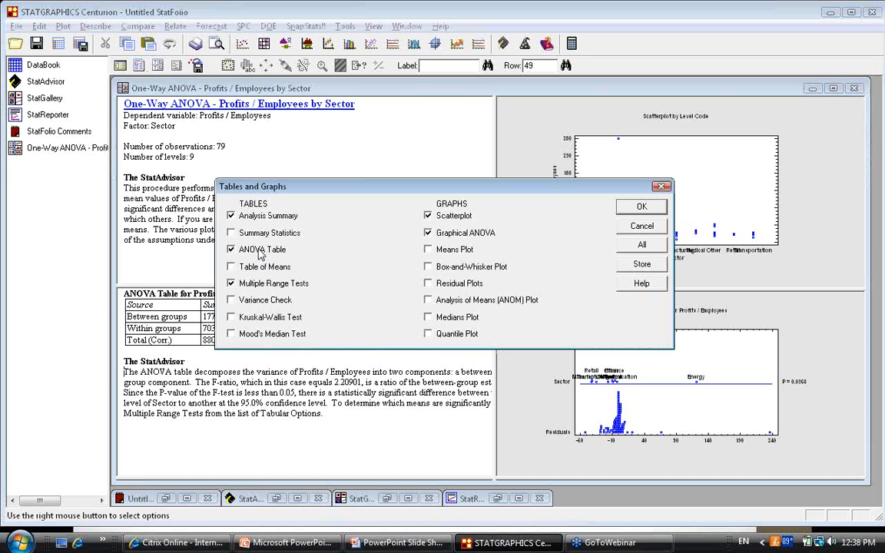
click(637, 207)
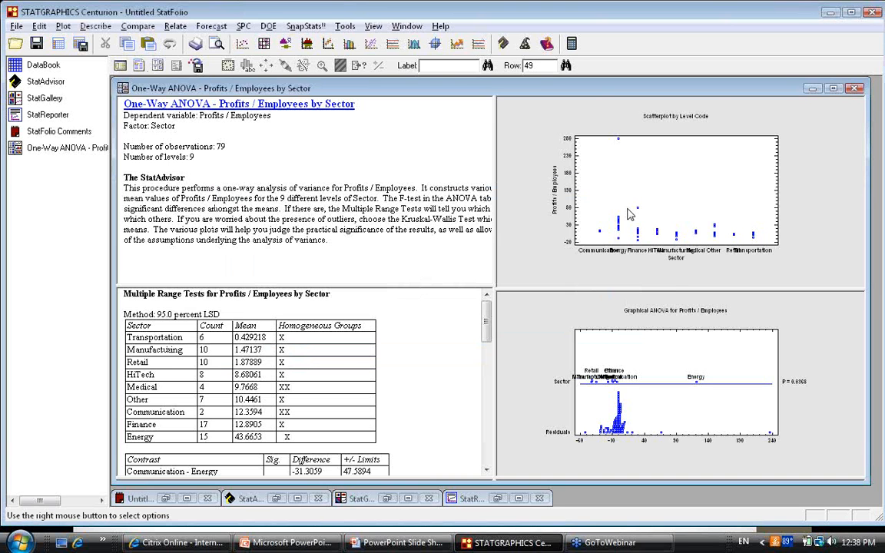
Step: Enlarge the multiple range tests and change their comparison method to Tukey HSD
double_click(430, 354)
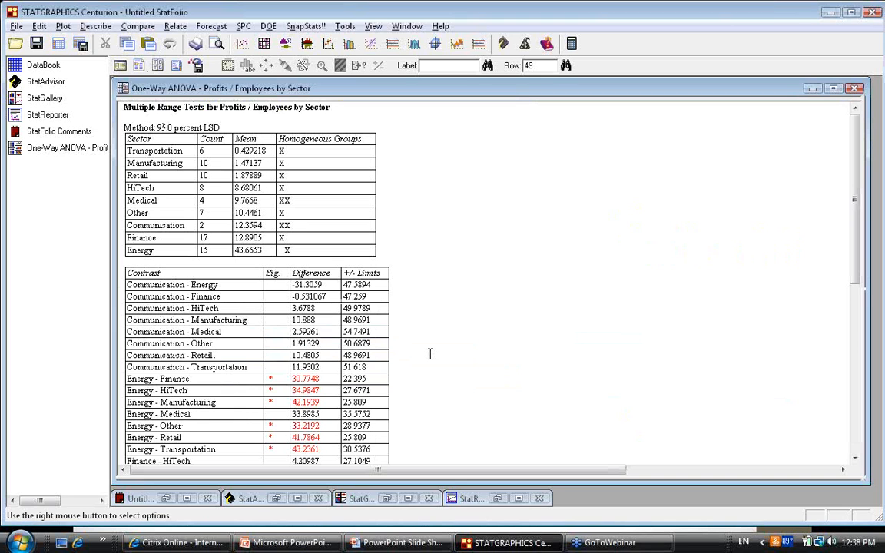
right_click(448, 161)
click(486, 172)
click(346, 232)
click(531, 205)
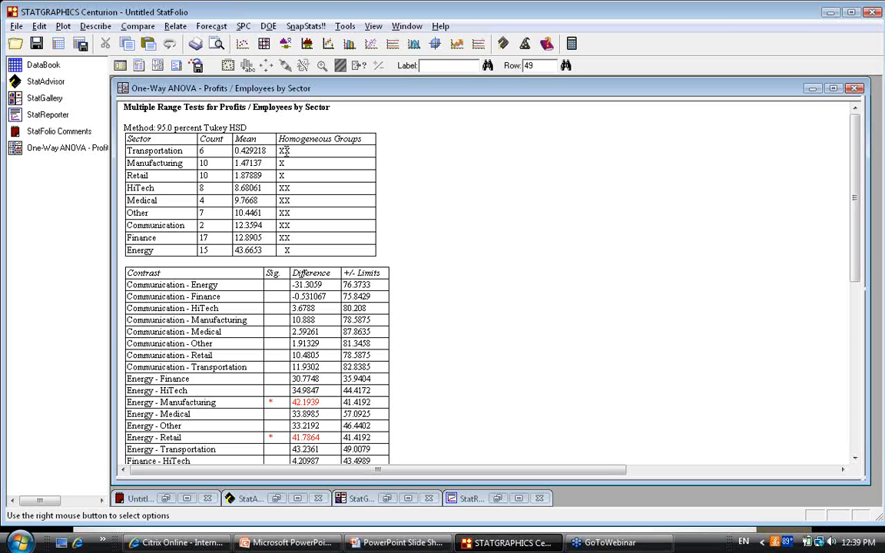
Step: Examine which sectors share homogeneous groups in the Tukey HSD table, then return to the full analysis view
drag(256, 146, 257, 238)
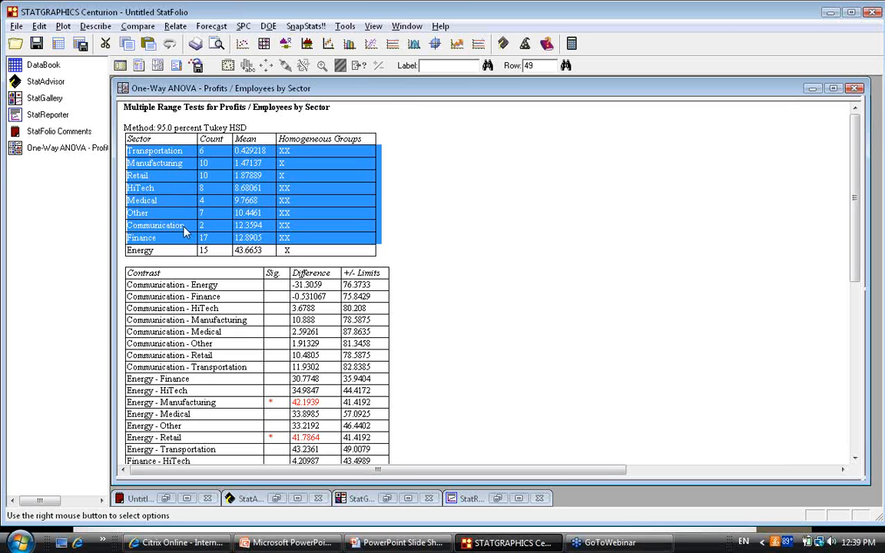
click(301, 198)
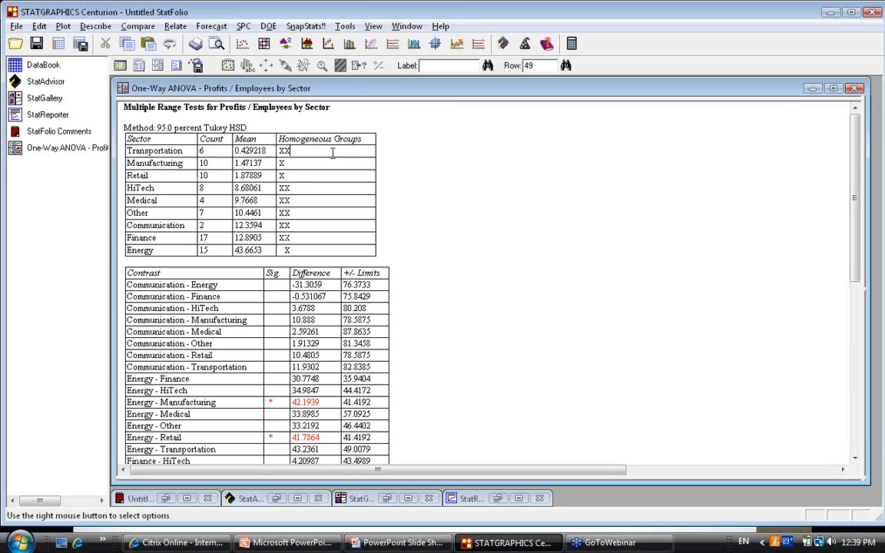
drag(259, 146, 286, 249)
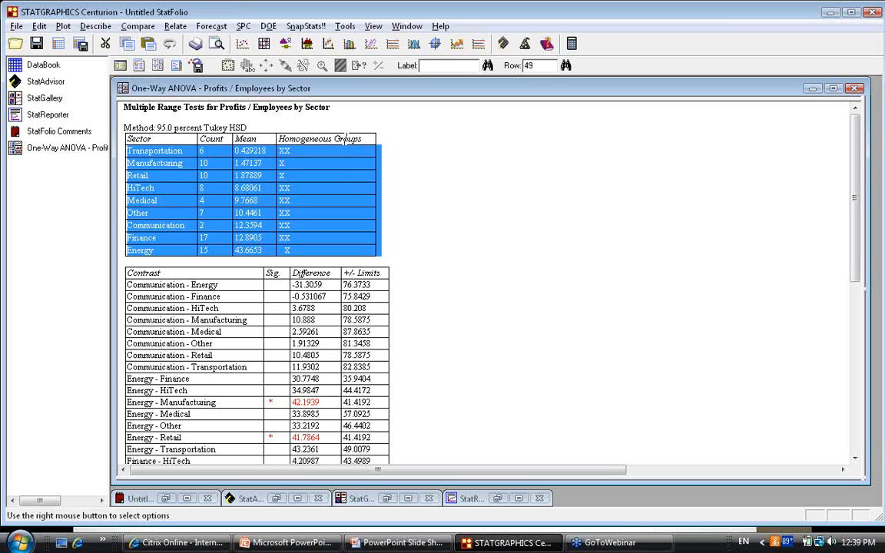
click(310, 150)
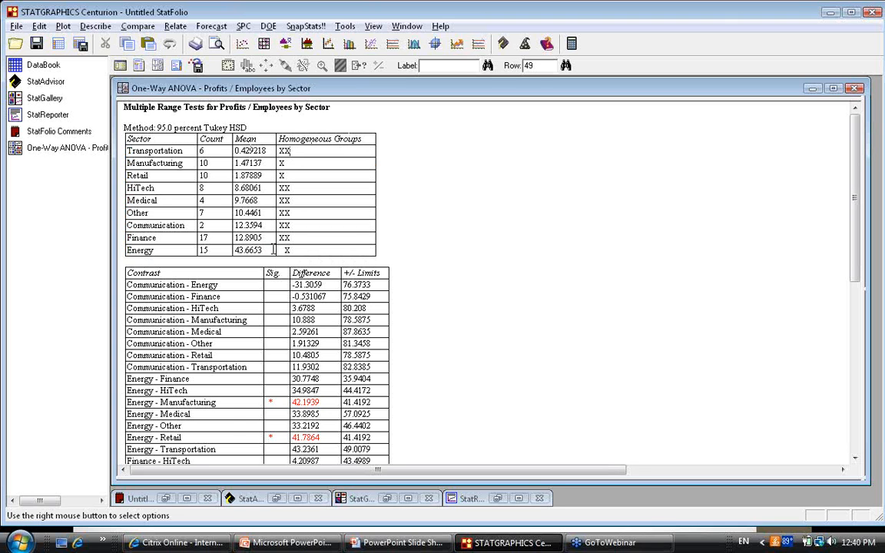
double_click(444, 246)
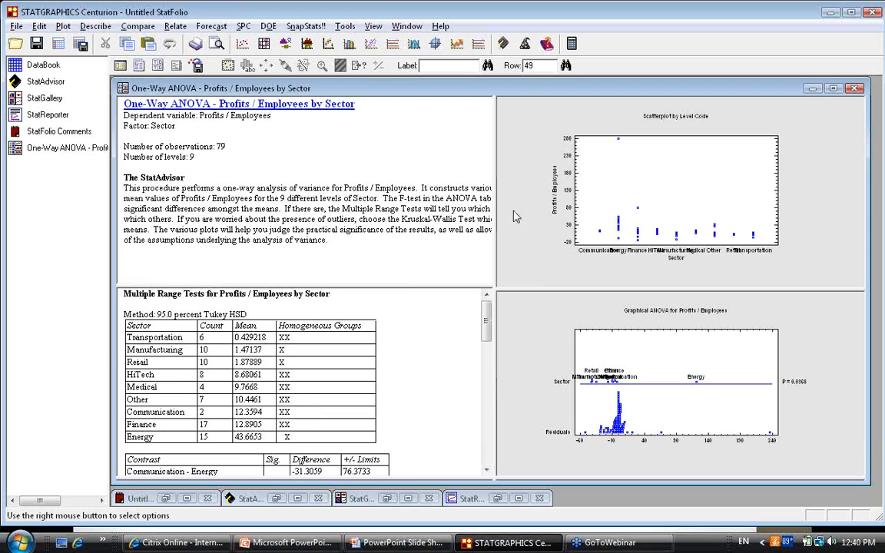
Step: Add a Means Plot to the one-way ANOVA graphs
click(157, 66)
click(470, 251)
click(640, 207)
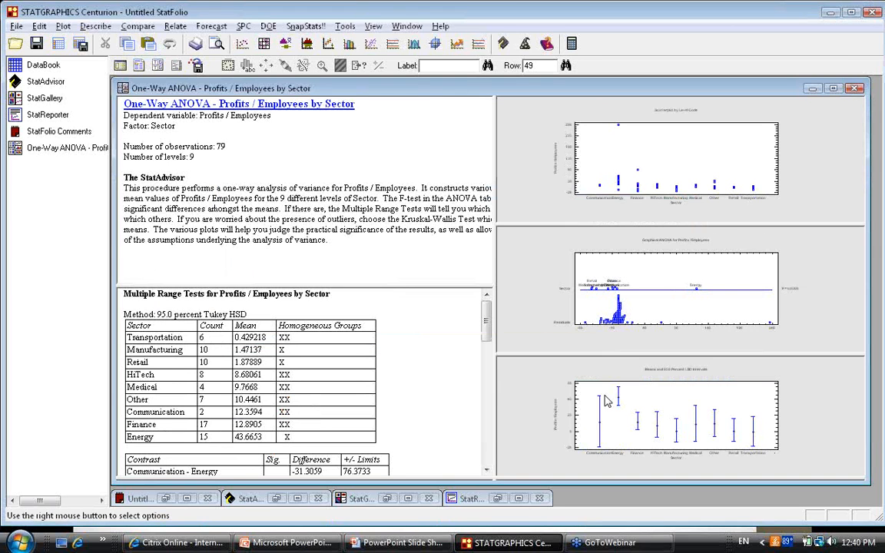
Step: Slant the x-axis labels of the enlarged means plot and move the Sector axis title to the right of the plot
double_click(606, 400)
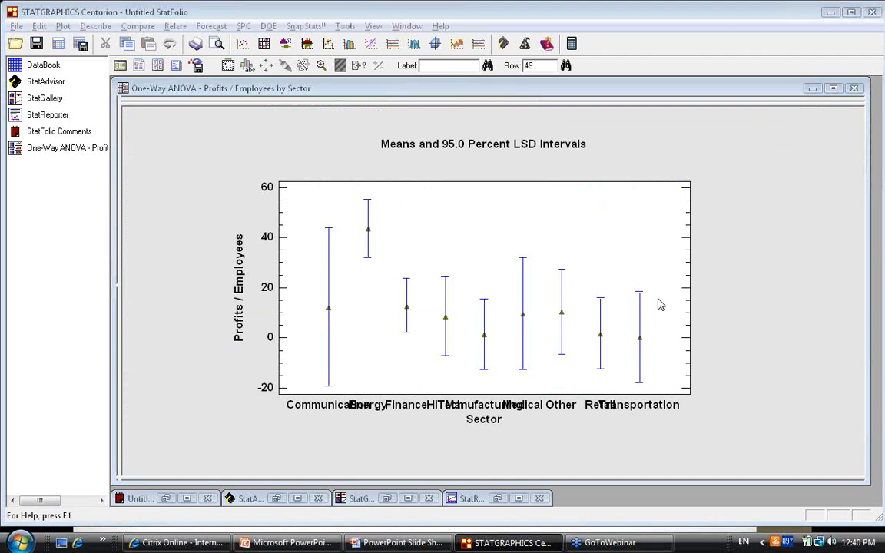
right_click(624, 119)
click(642, 162)
click(392, 137)
click(539, 323)
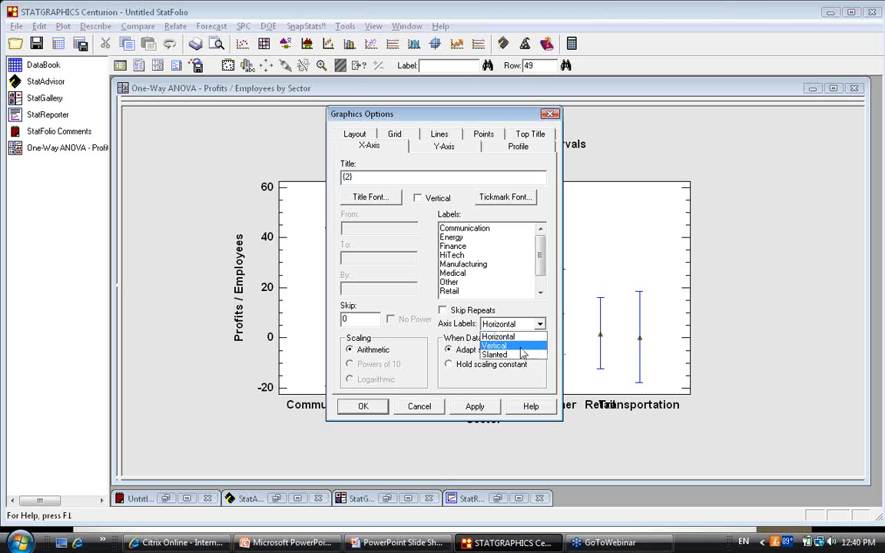
click(520, 354)
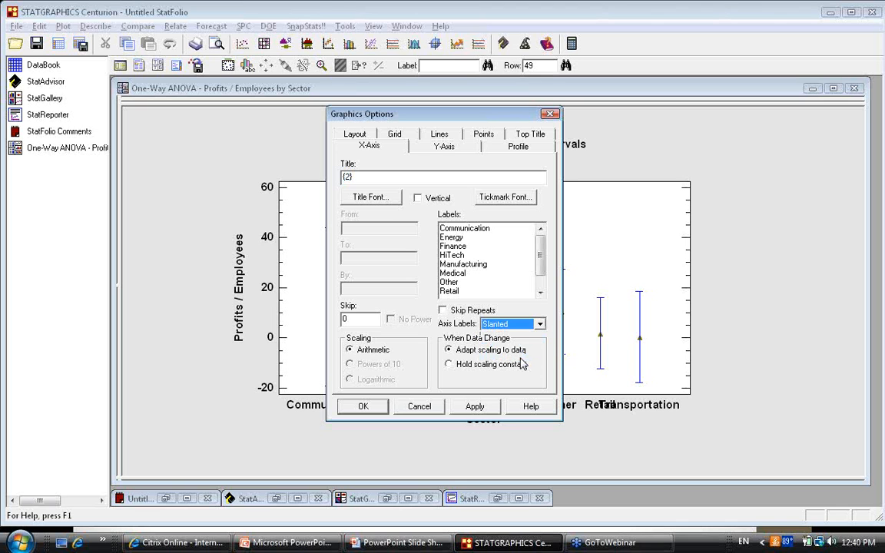
click(474, 406)
click(363, 406)
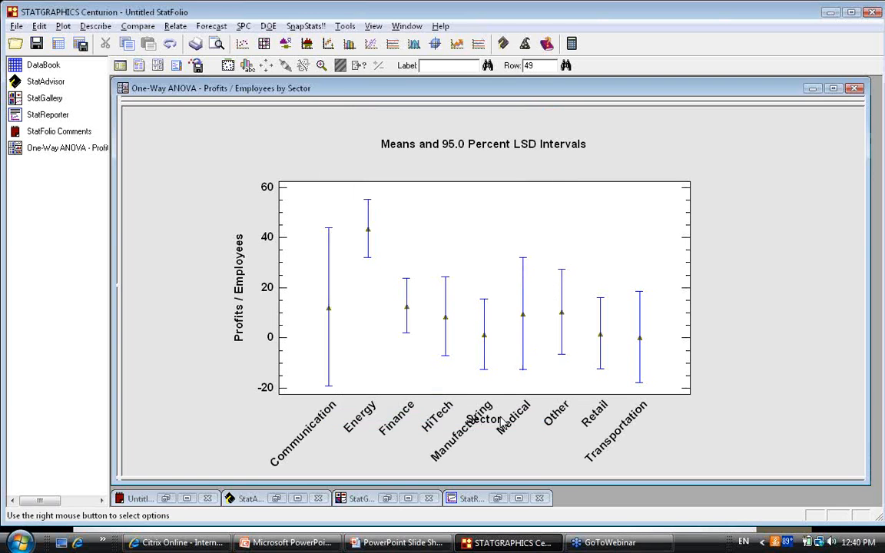
drag(501, 421, 778, 425)
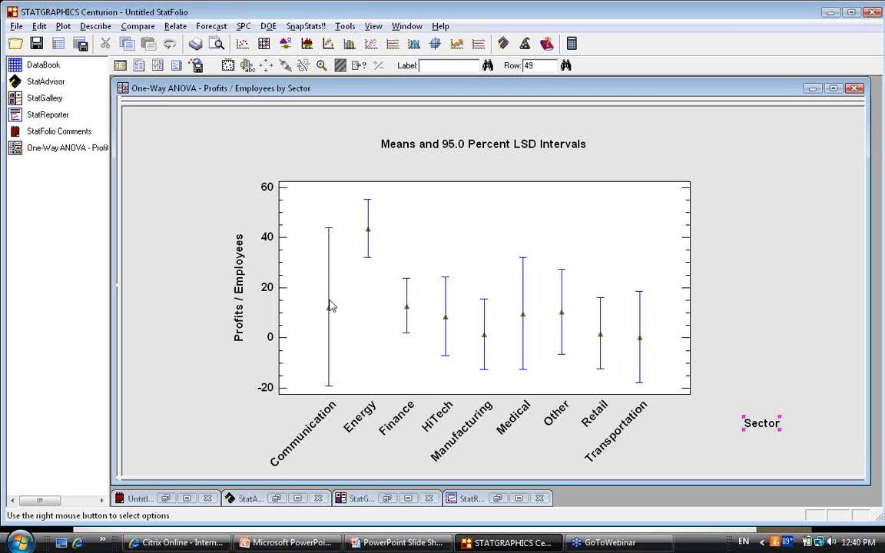
click(641, 310)
Step: Enlarge the multiple range tests to check the homogeneous groups against the means plot
double_click(761, 423)
double_click(393, 343)
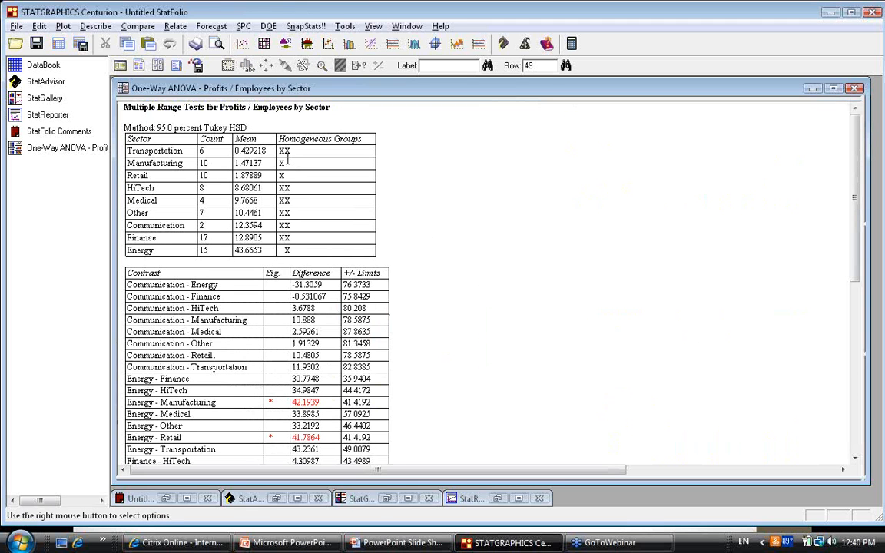
double_click(284, 151)
double_click(477, 245)
Step: Change the means plot intervals from LSD to Tukey HSD
double_click(712, 413)
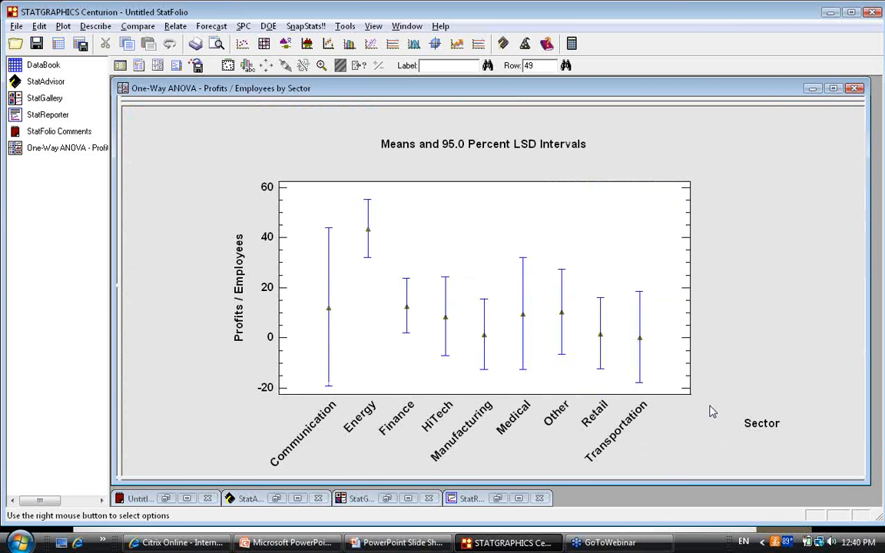
right_click(661, 128)
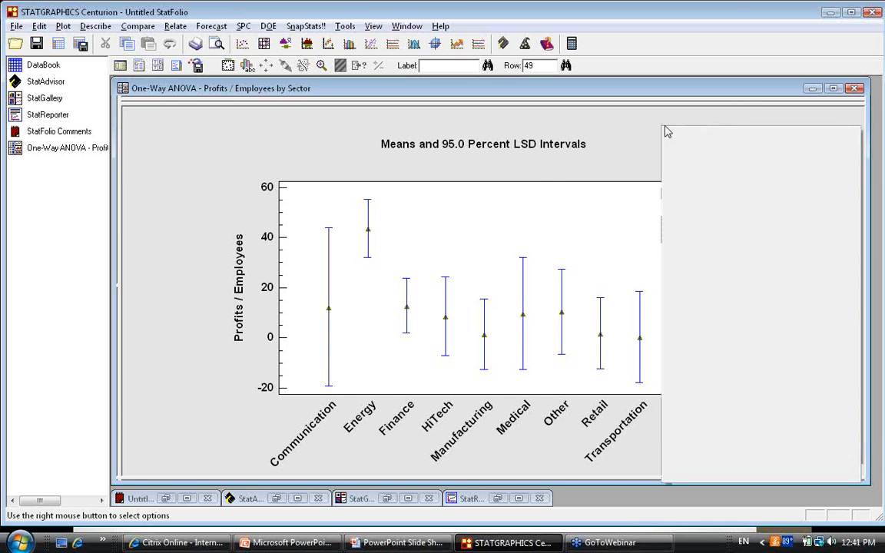
click(708, 135)
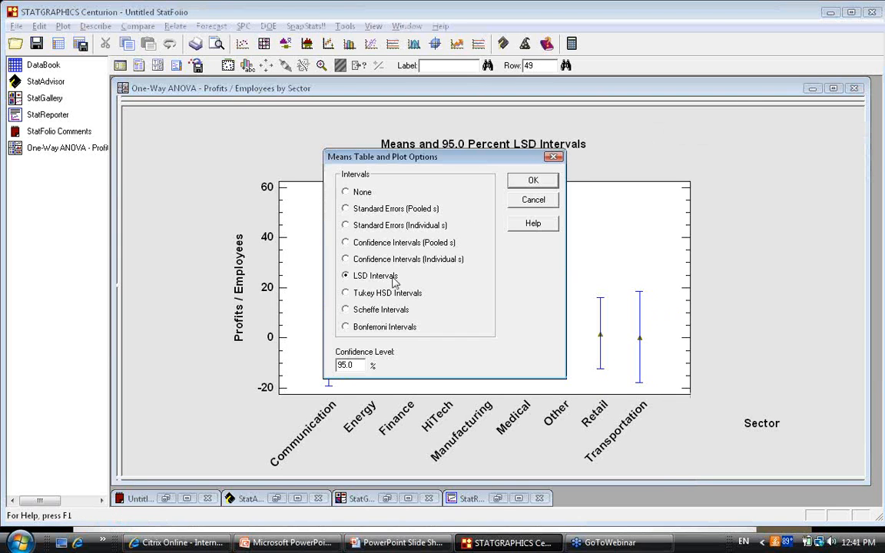
click(392, 298)
click(531, 180)
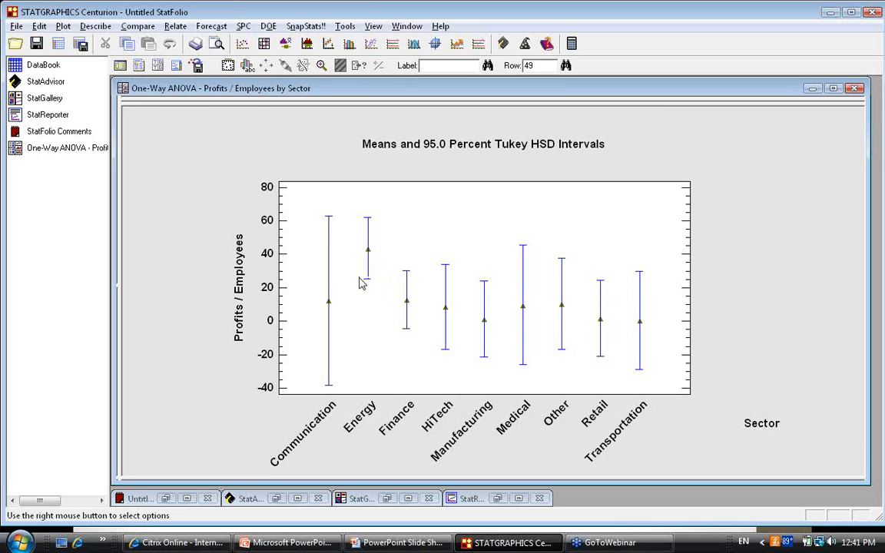
Step: Enlarge the multiple range tests and review the pairwise sector contrasts with their differences and limits
double_click(550, 166)
double_click(395, 297)
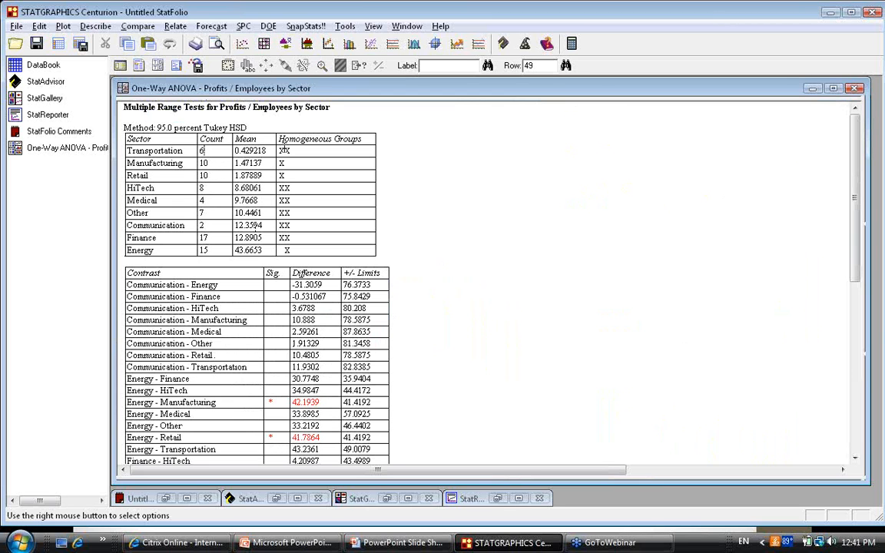
mouse_move(856, 229)
mouse_down()
mouse_move(858, 372)
mouse_move(857, 224)
mouse_up()
drag(853, 226, 854, 307)
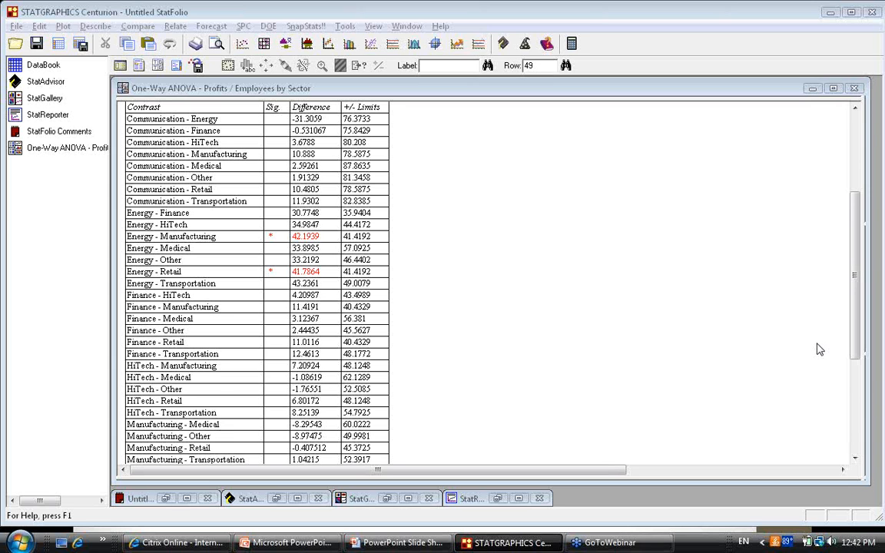
Step: Bring up the profits.sgd datasheet and highlight row 49, Mesa Petroleum
click(56, 67)
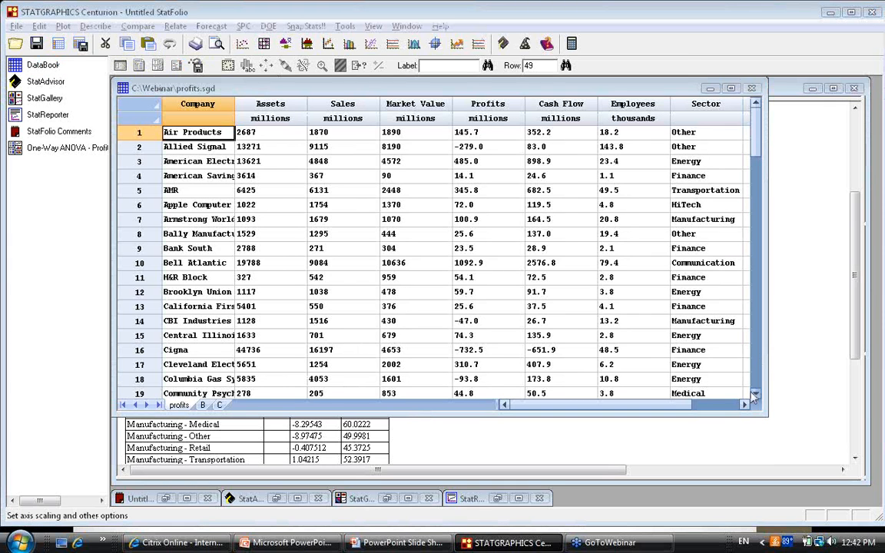
drag(753, 395, 753, 395)
click(131, 307)
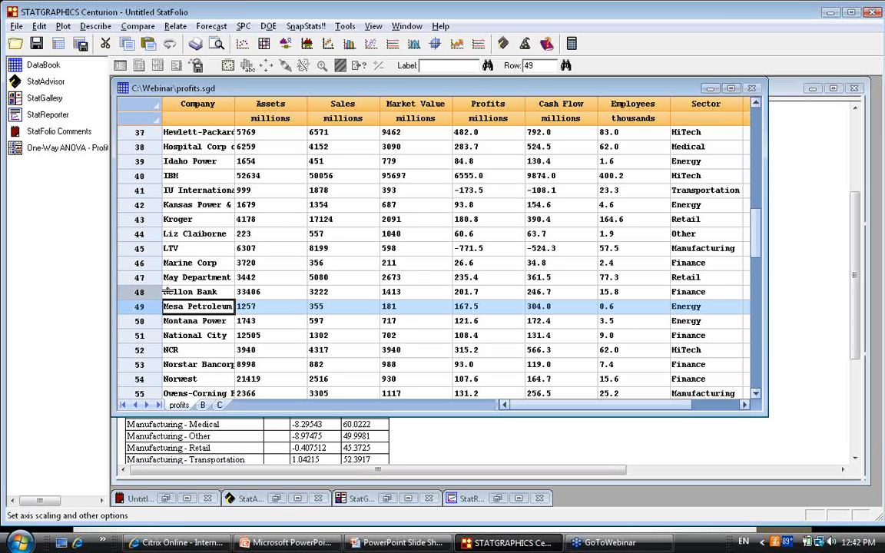
Step: Return to the One-Way ANOVA window and inspect the enlarged means plot with Tukey HSD intervals
click(801, 283)
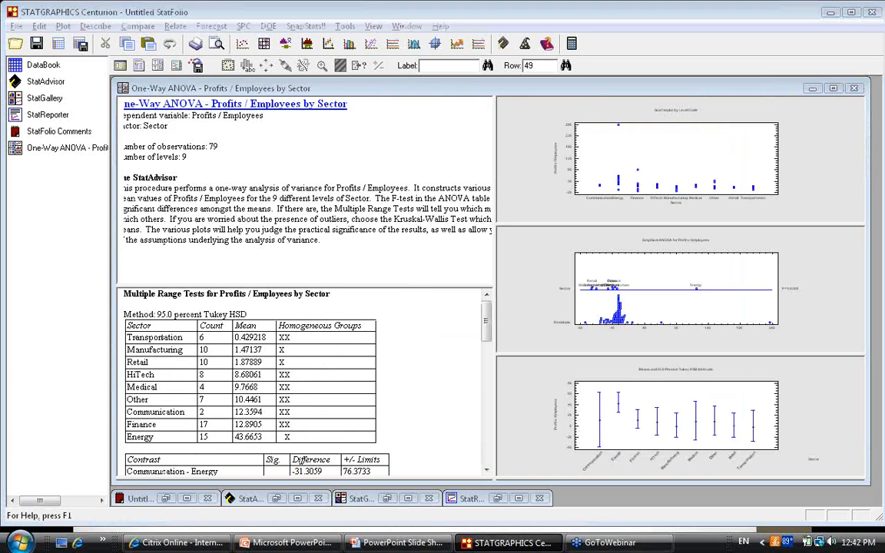
double_click(793, 405)
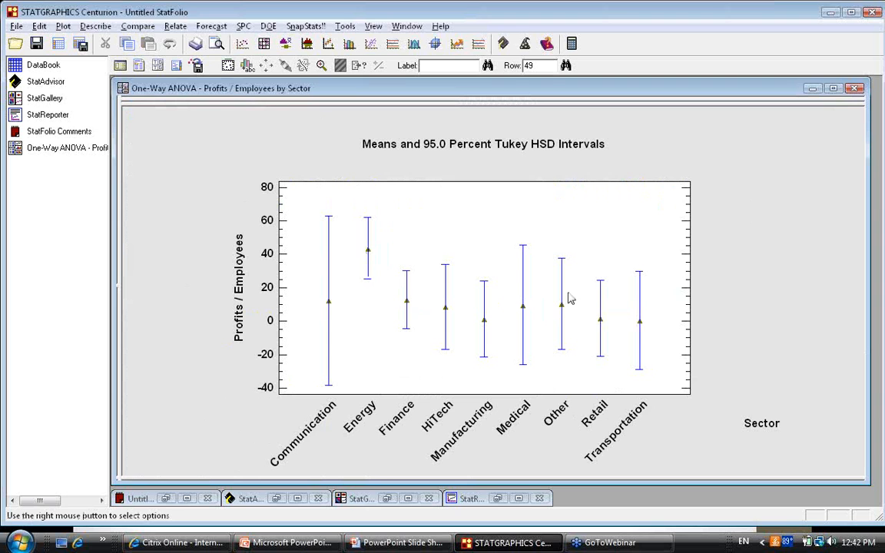
click(600, 296)
double_click(600, 296)
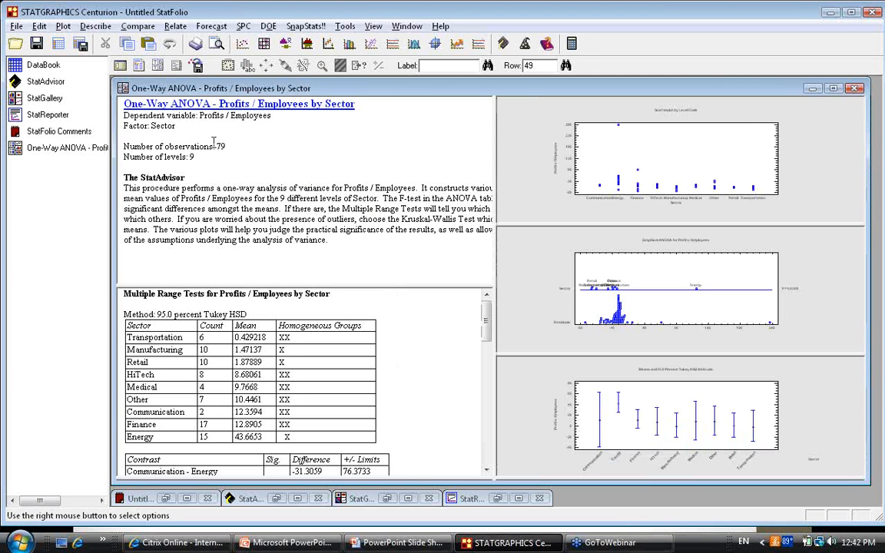
Step: Swap the Multiple Range Tests back to the ANOVA Table in the analysis output
click(159, 66)
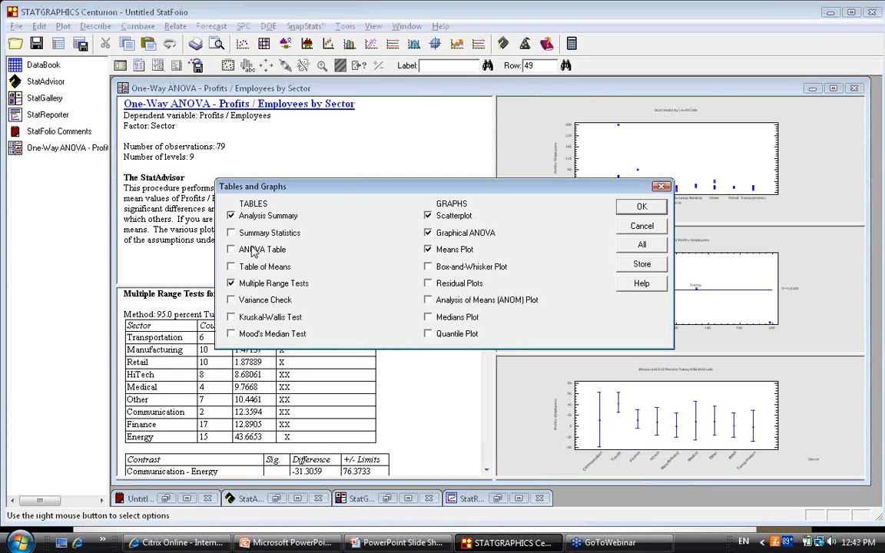
click(231, 283)
click(640, 208)
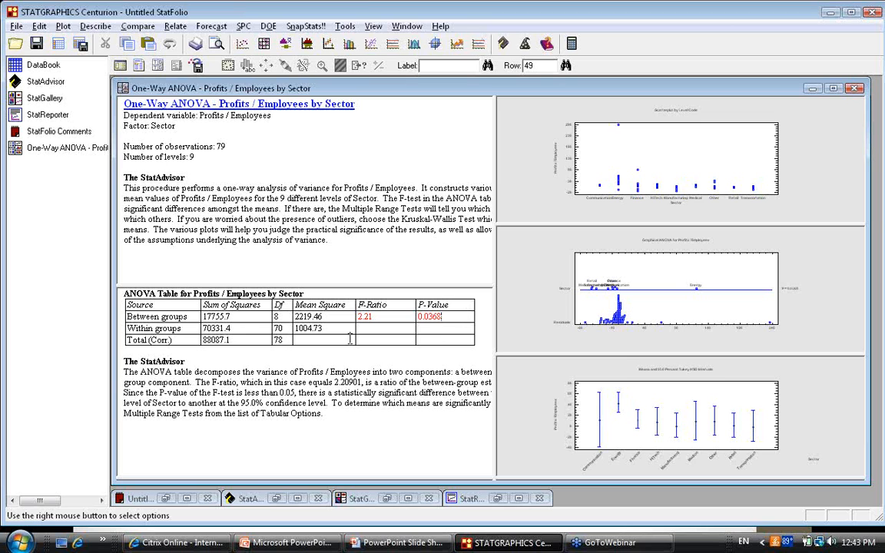
Step: Rerun the analysis with the selection EXCLUDE(49) and review the updated means plot and ANOVA table
double_click(578, 390)
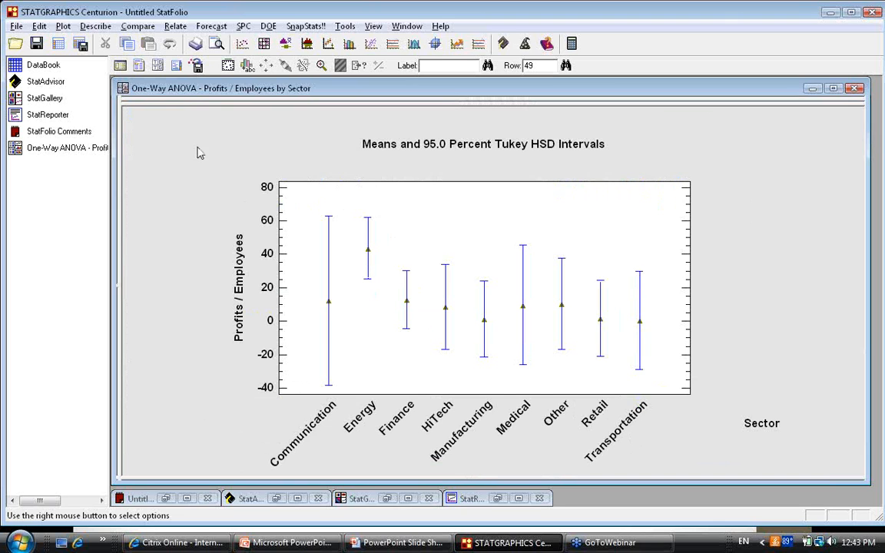
click(129, 68)
text(EXCLUDE)
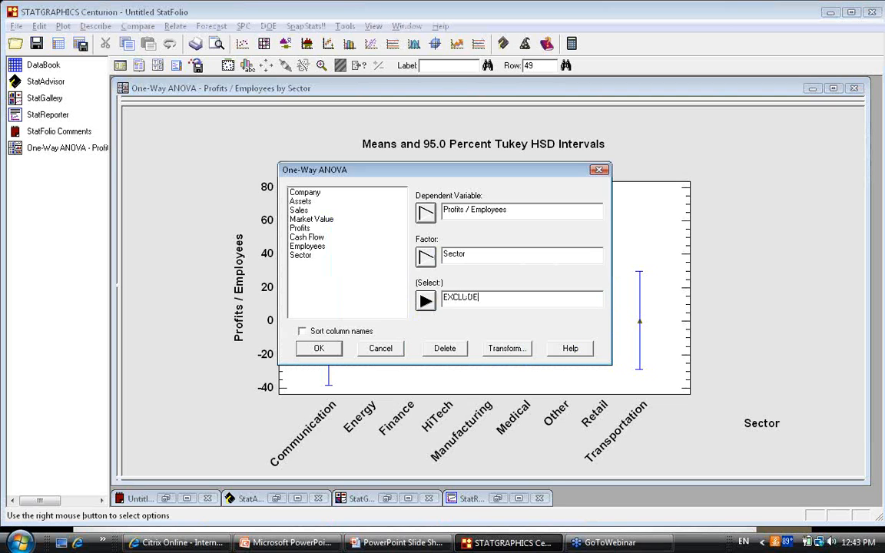
text((49))
click(319, 349)
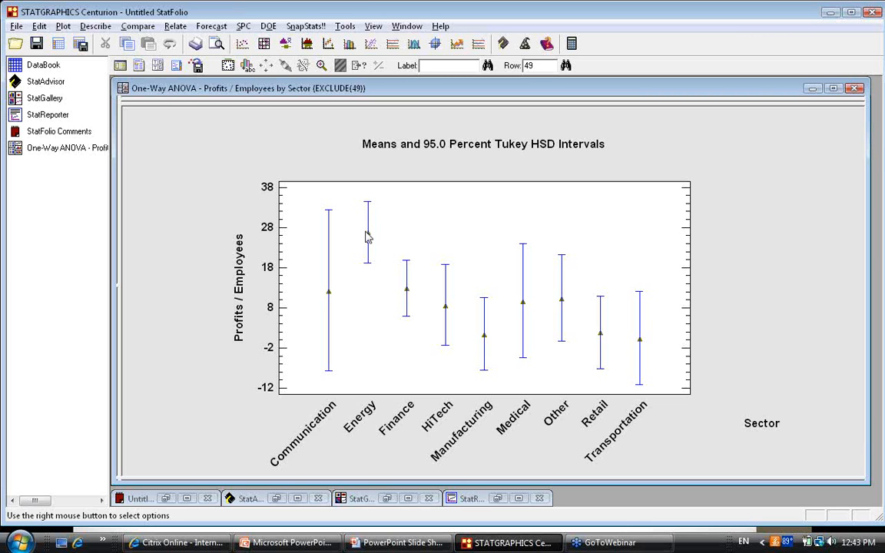
double_click(671, 359)
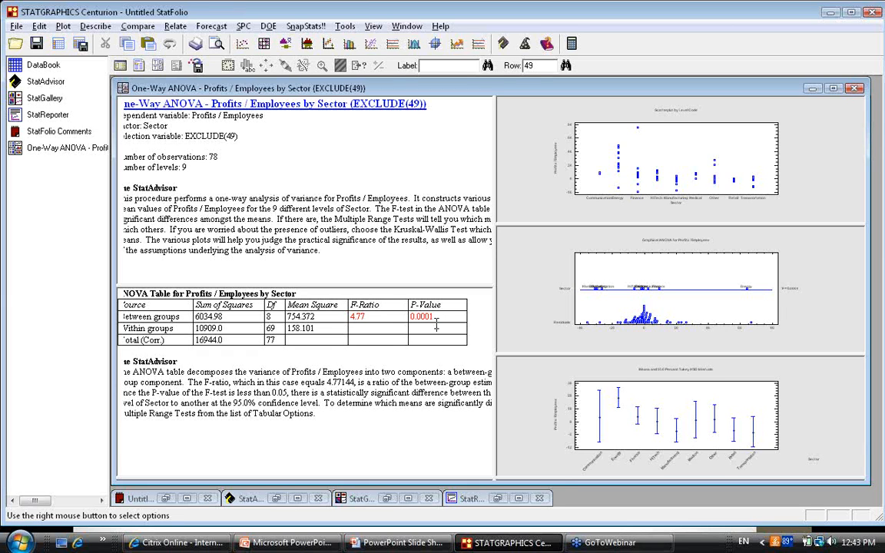
Step: Open the STATGRAPHICS data file stresstest.sgd from the Webinar folder
click(601, 543)
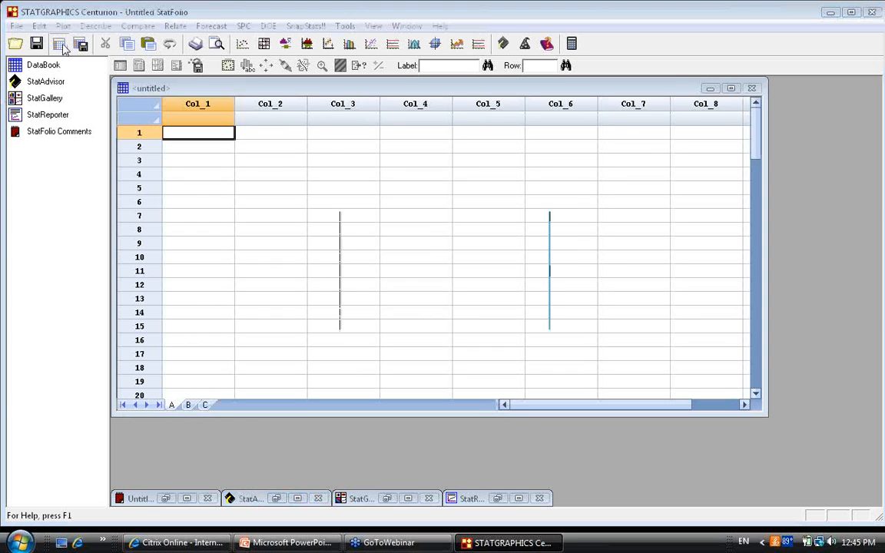
click(61, 45)
click(508, 232)
drag(625, 193, 619, 288)
click(374, 304)
click(620, 352)
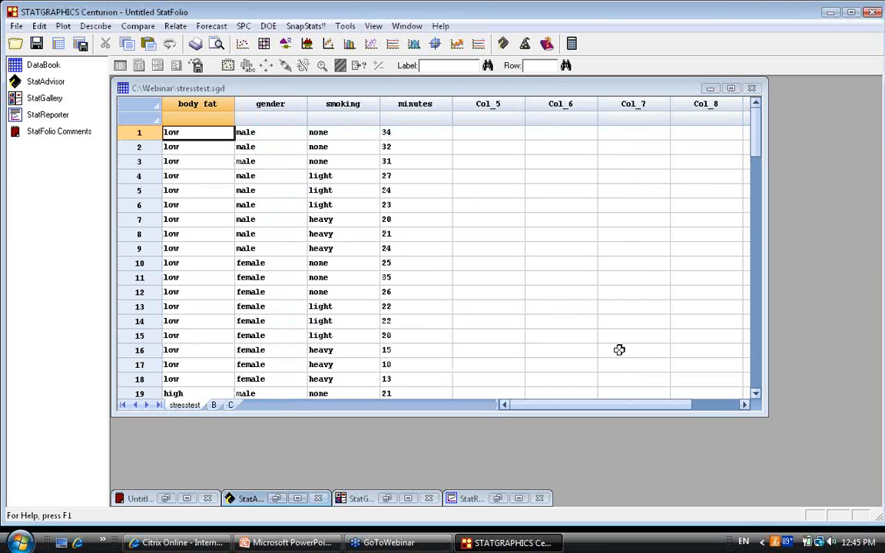
Step: Start a Multifactor ANOVA with minutes as the dependent variable
click(102, 28)
mouse_move(137, 26)
mouse_move(192, 68)
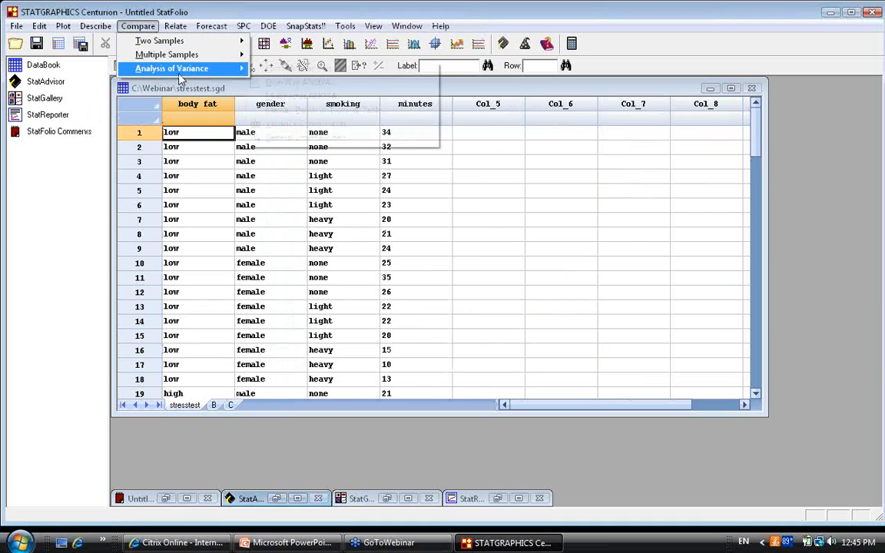
click(347, 96)
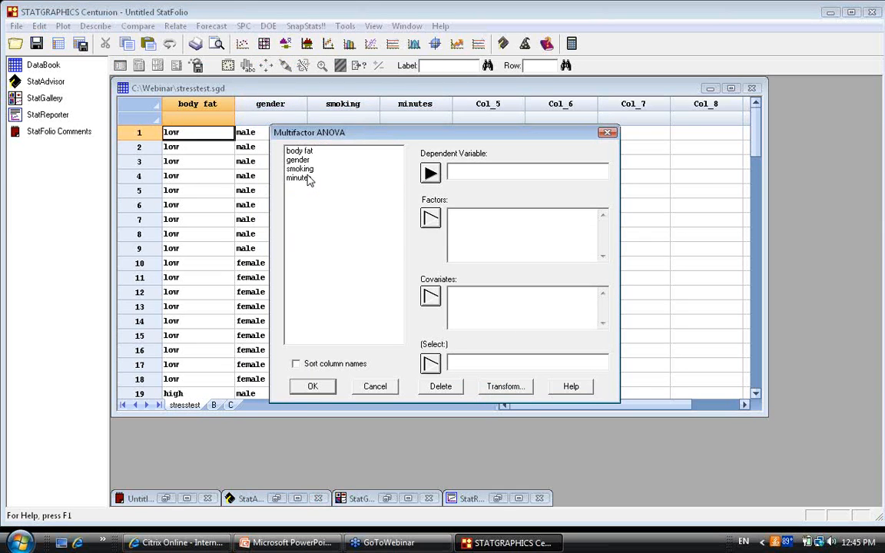
click(306, 177)
click(430, 172)
Step: Assign body fat, gender and smoking as factors and run the analysis with the default options, tables and graphs
click(338, 152)
shift+click(361, 177)
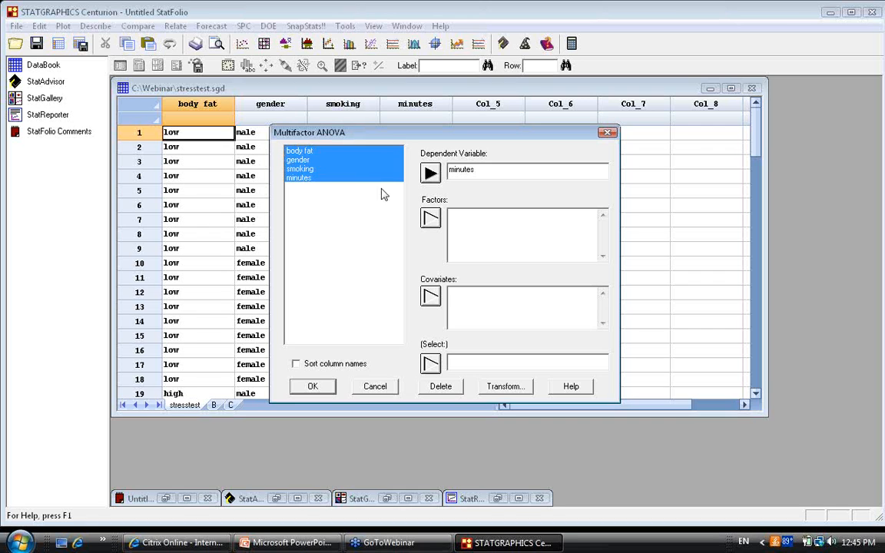
mouse_move(345, 152)
mouse_down()
mouse_move(345, 178)
mouse_move(346, 169)
mouse_up()
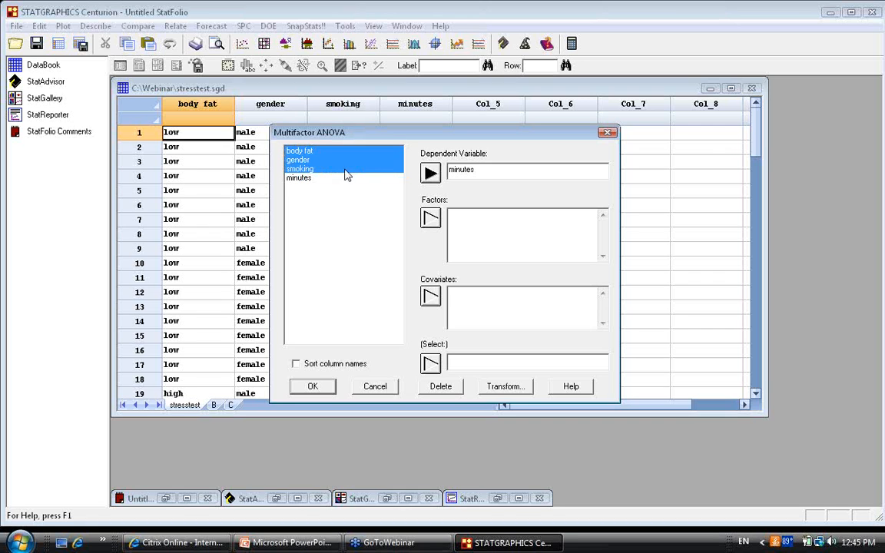
click(430, 217)
click(313, 386)
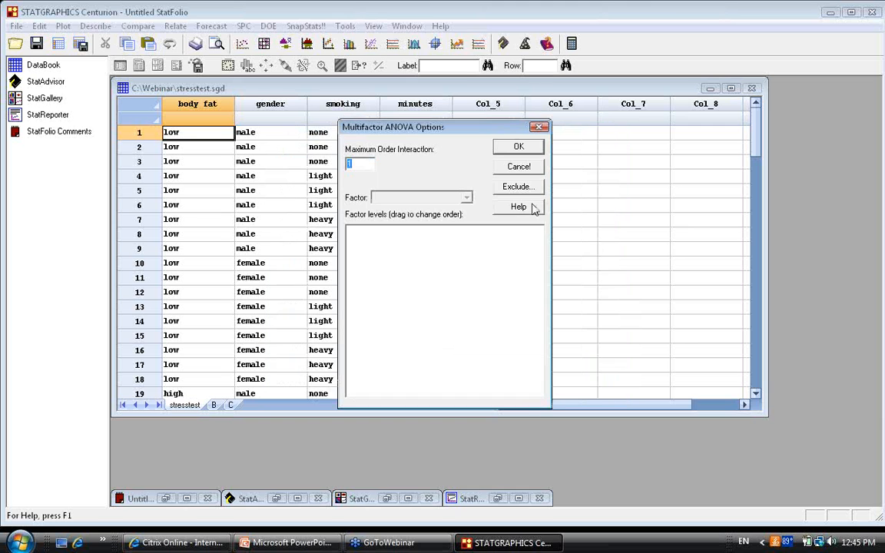
click(518, 148)
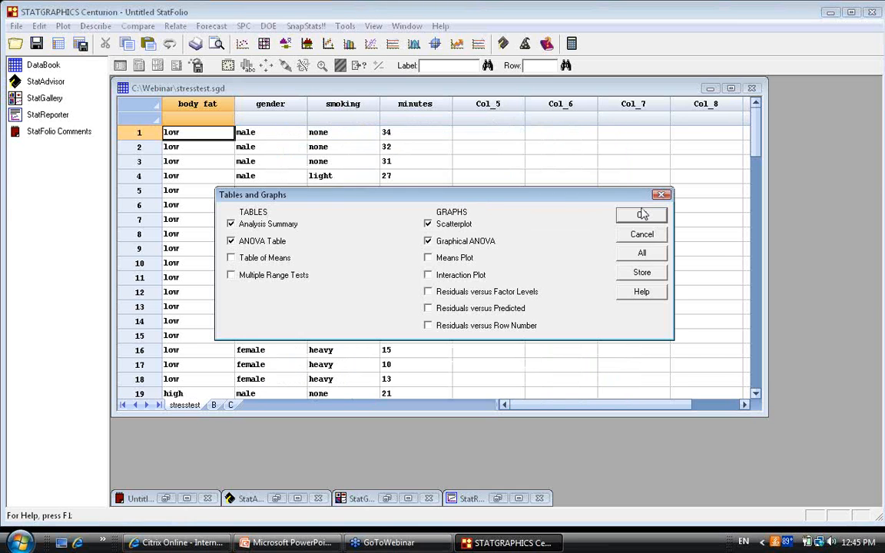
click(642, 214)
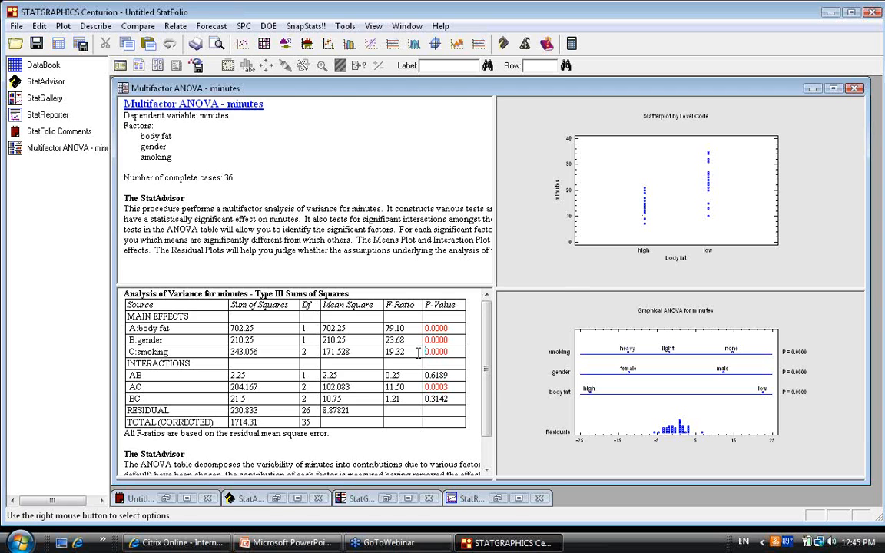
Step: Examine the enlarged ANOVA table for minutes, highlighting the AC interaction row and the main-effect P-values
double_click(417, 353)
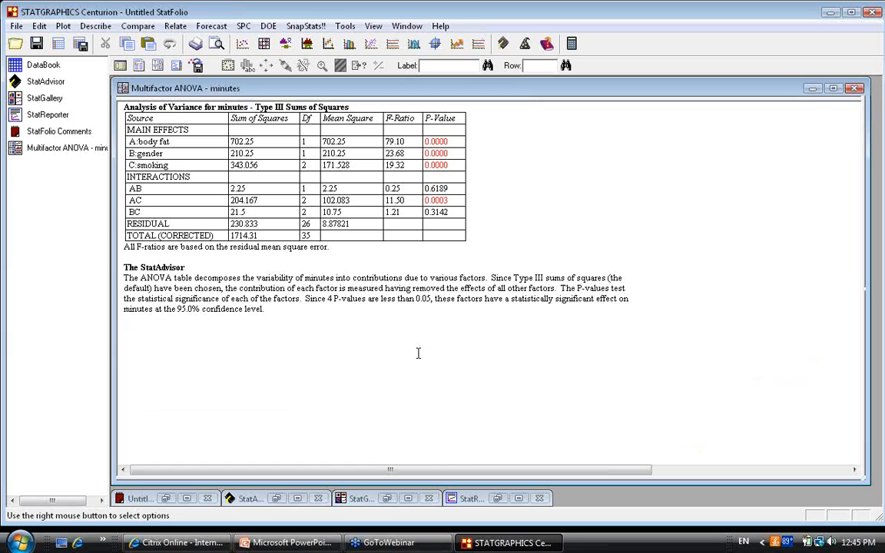
click(460, 200)
click(120, 201)
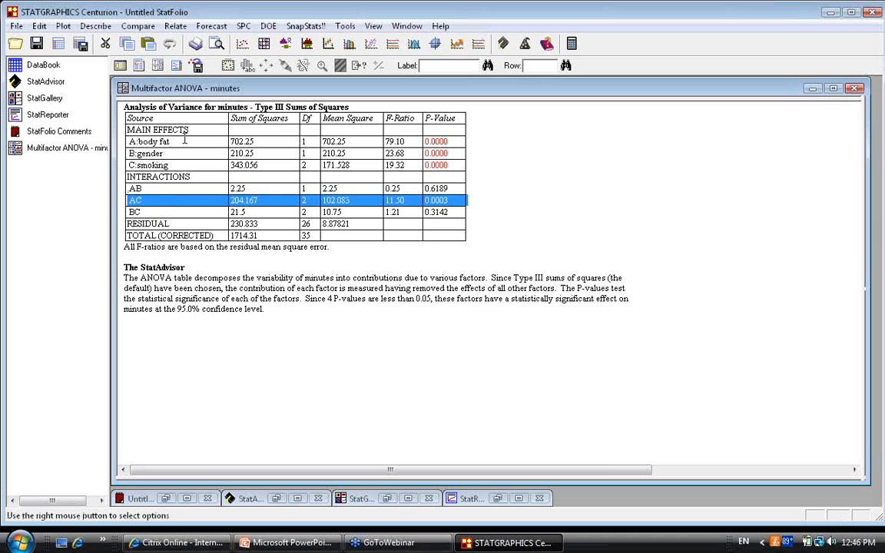
click(164, 201)
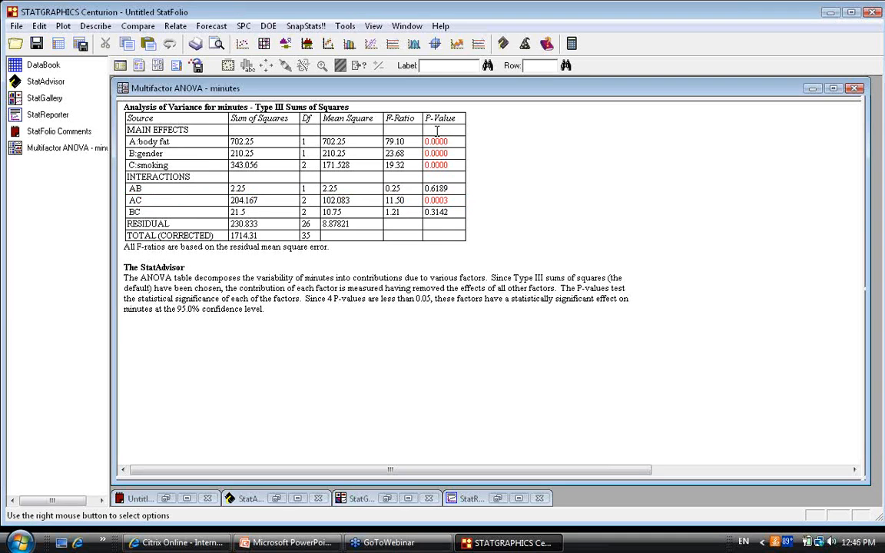
drag(451, 140, 421, 169)
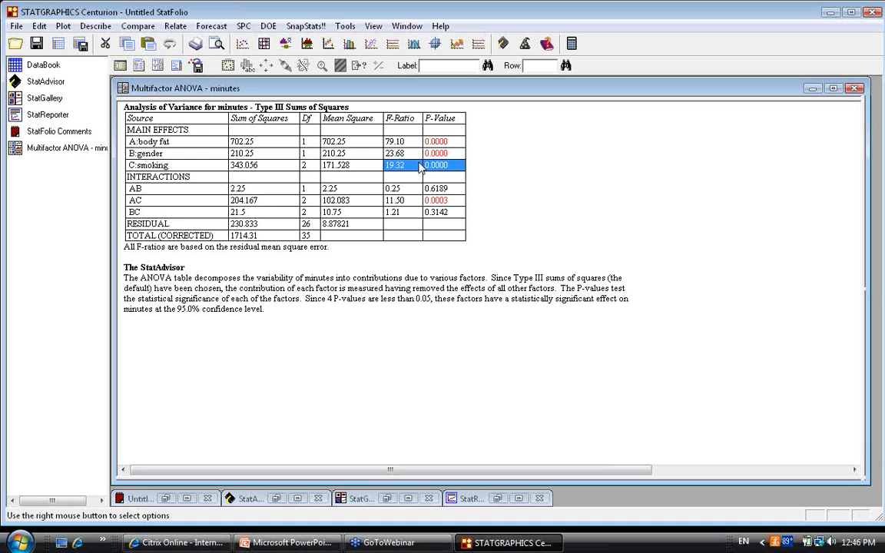
click(449, 154)
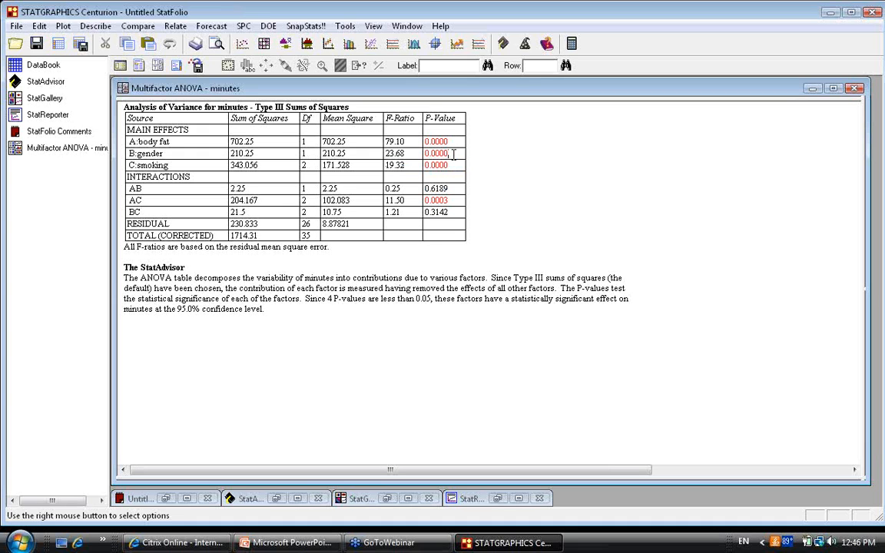
click(453, 192)
double_click(528, 174)
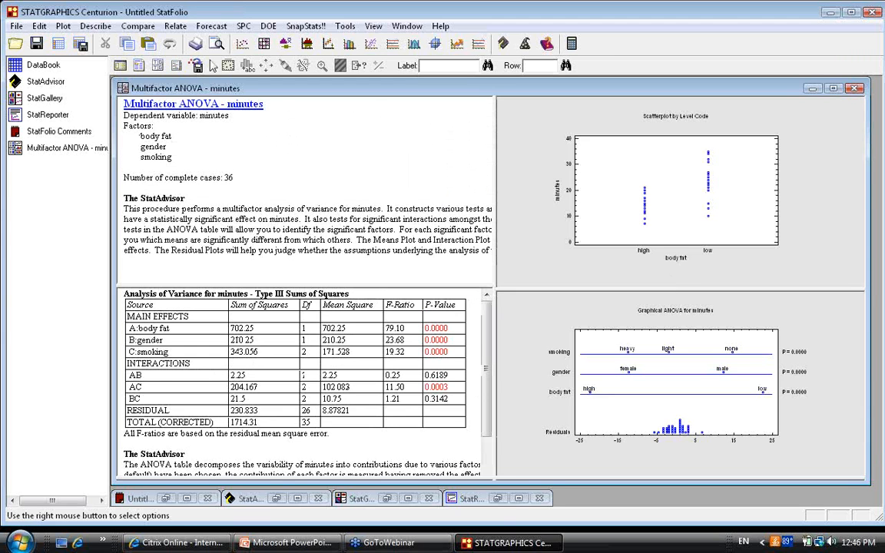
Step: Add a Means Plot to the Multifactor ANOVA output and enlarge it
click(157, 66)
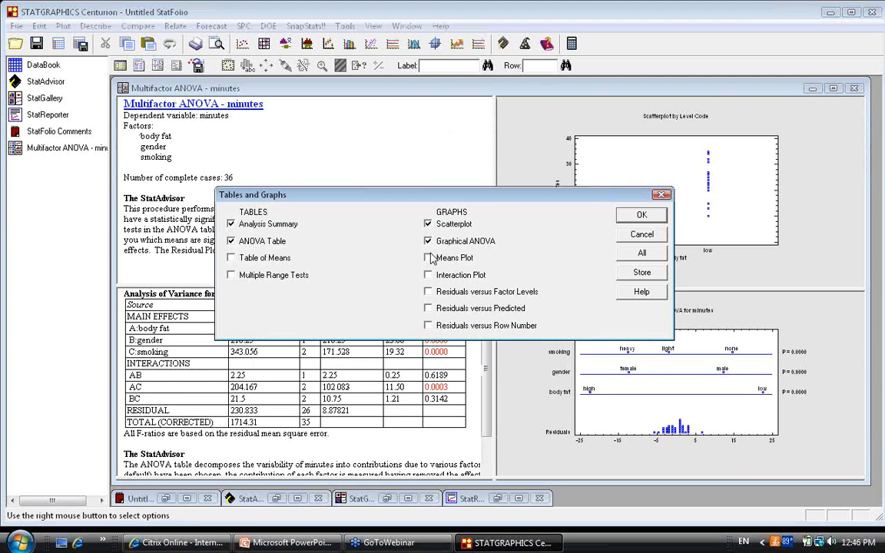
click(428, 258)
click(641, 215)
double_click(741, 388)
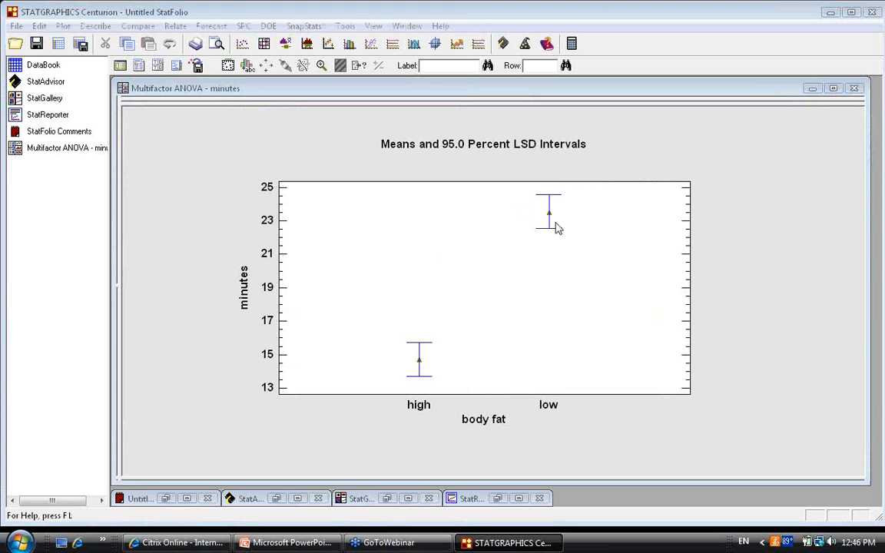
Step: Switch the means plot's factor to gender, inspect its LSD intervals and return to the full set of panes
right_click(585, 167)
click(596, 178)
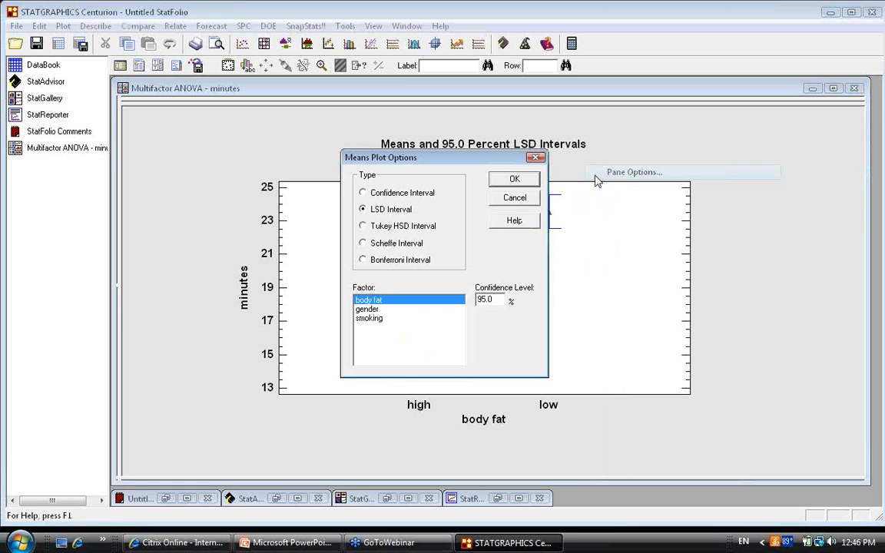
click(382, 309)
click(514, 182)
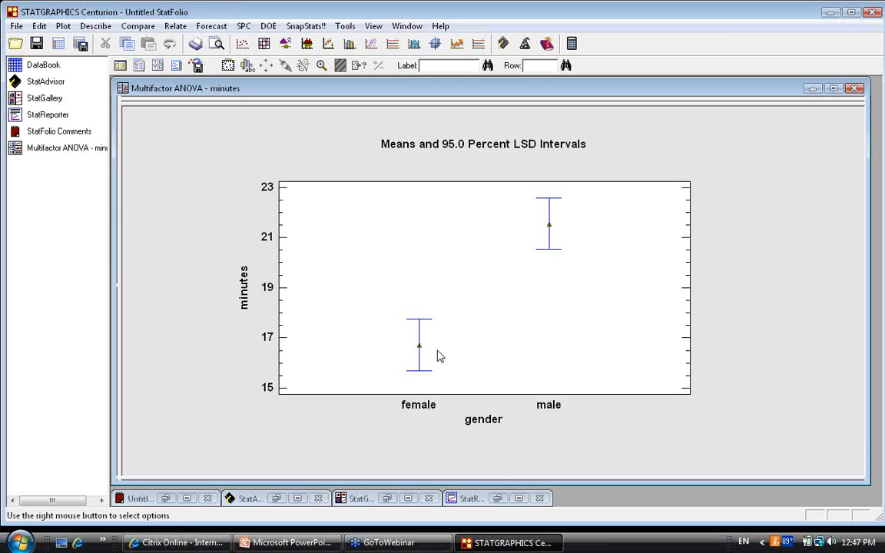
double_click(562, 243)
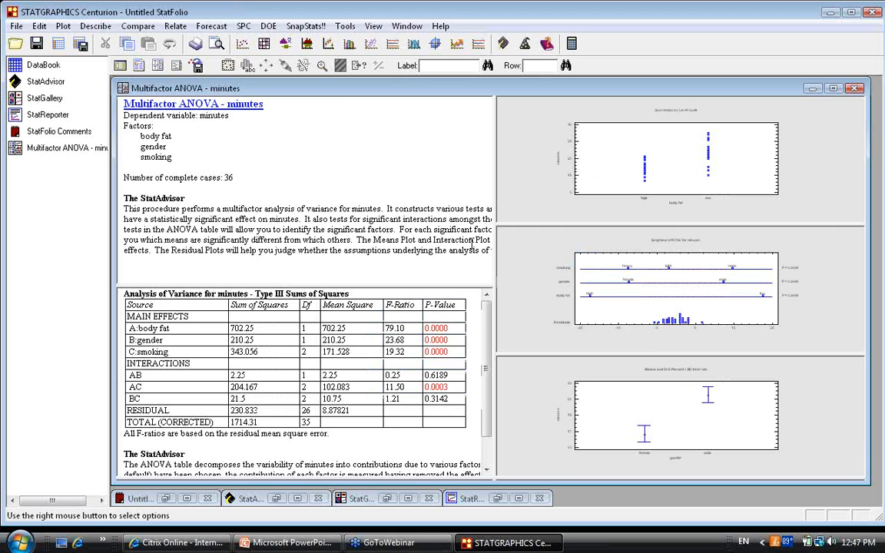
Step: Examine the residual row of the enlarged ANOVA table and bring up the enlarged gender means plot again
double_click(419, 286)
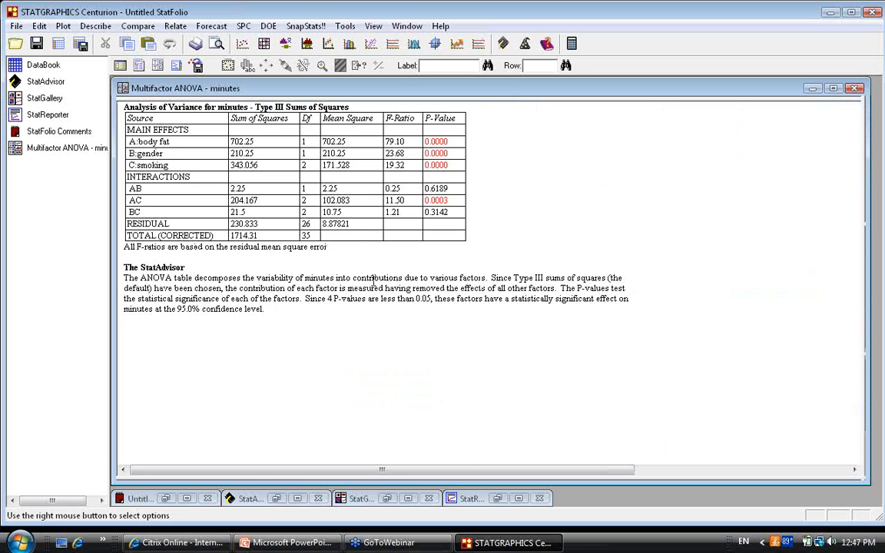
drag(355, 223, 334, 228)
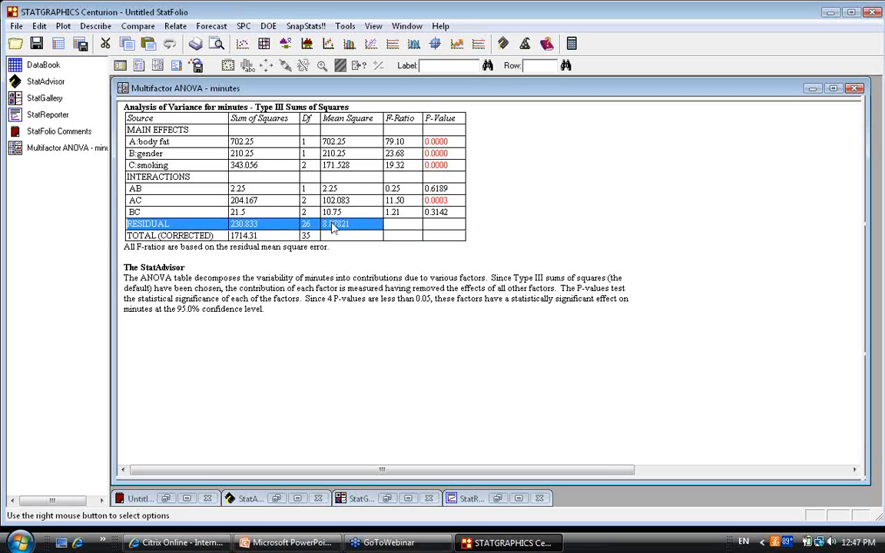
click(194, 156)
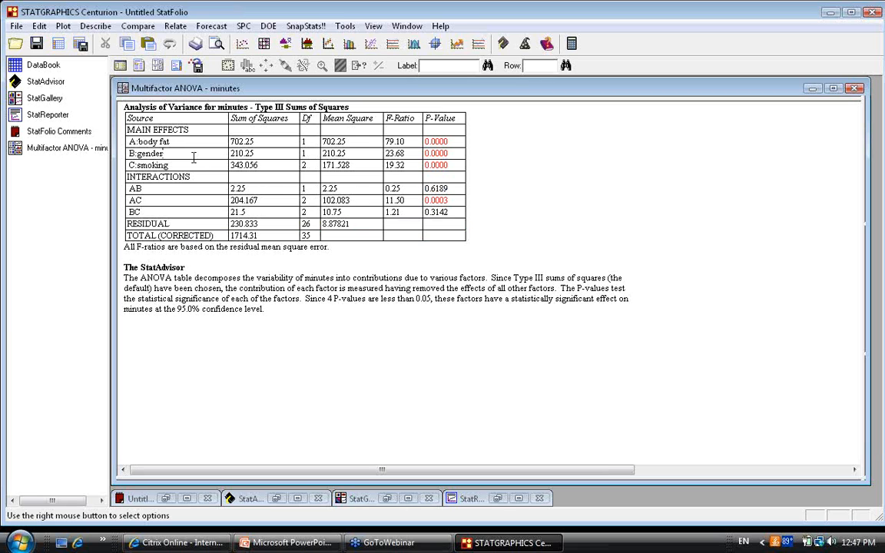
click(362, 224)
double_click(489, 283)
double_click(756, 392)
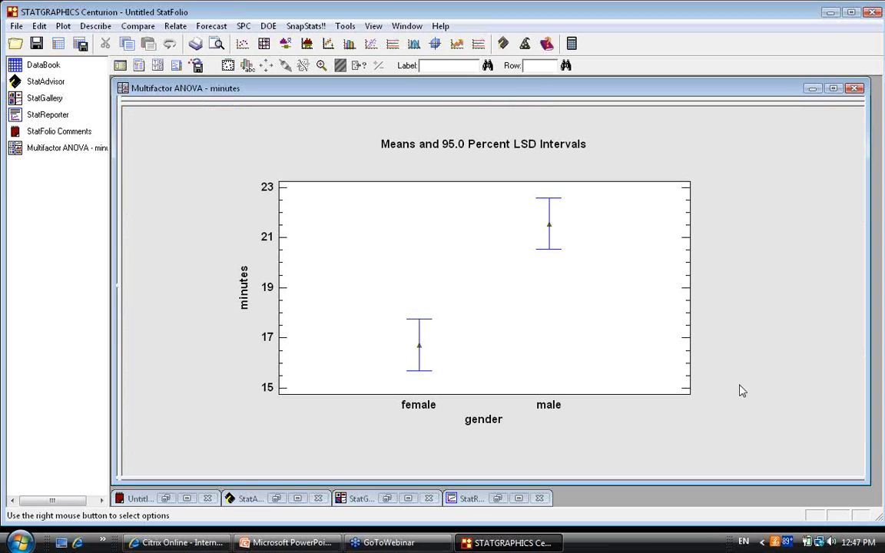
click(774, 542)
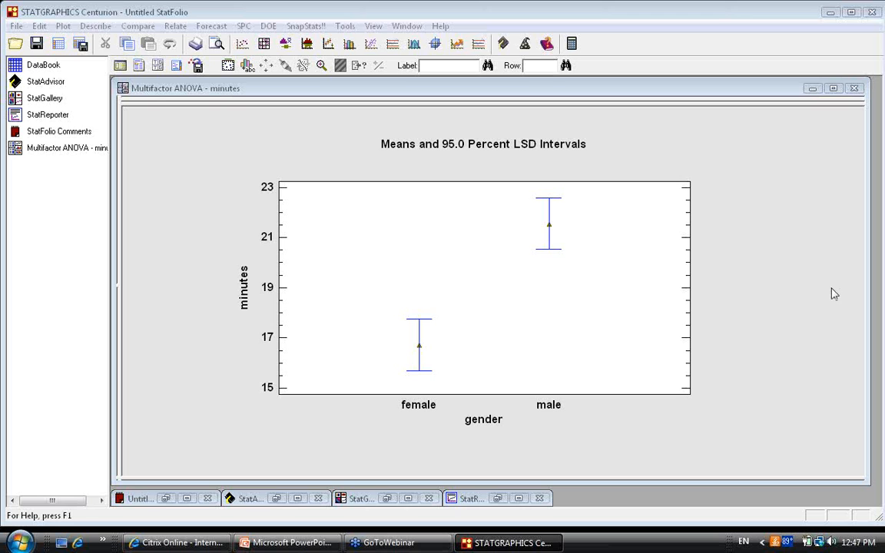
Step: Start a new StatFolio and open the STATGRAPHICS data file profits.sgd
click(16, 26)
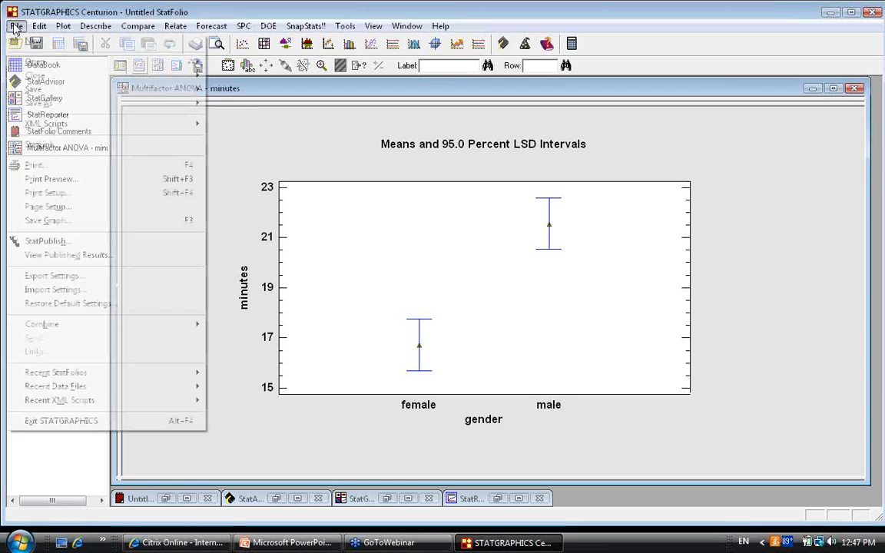
click(30, 42)
click(451, 299)
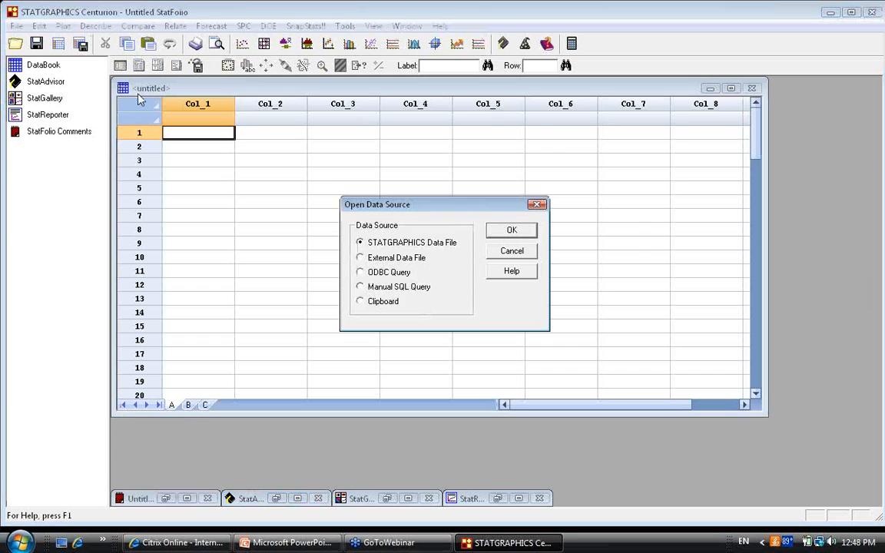
click(512, 230)
drag(620, 198, 636, 278)
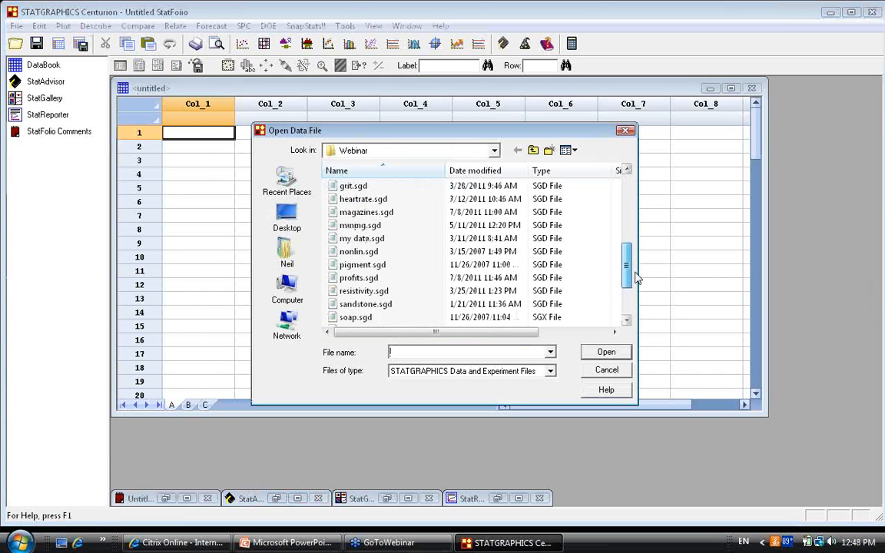
click(358, 278)
click(606, 352)
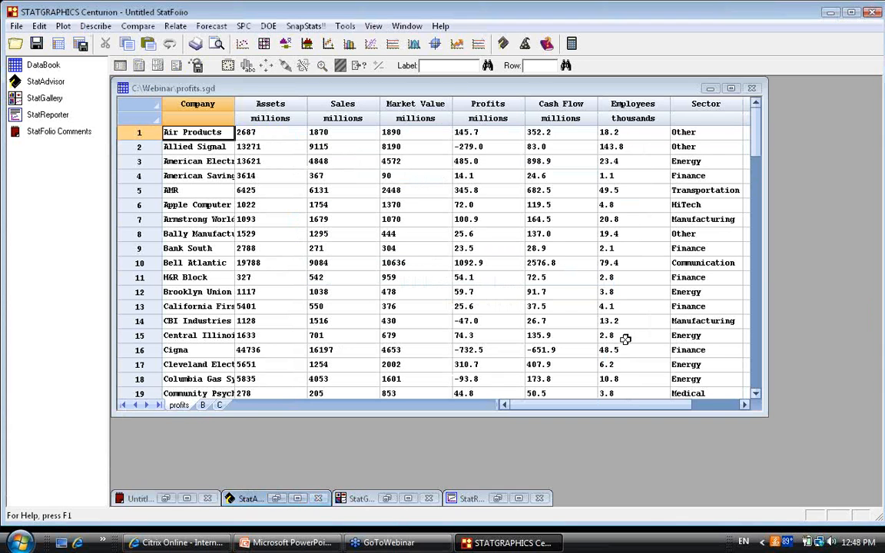
Step: Start a One-Way ANOVA with Profits / Employees as the dependent variable
click(138, 25)
mouse_move(198, 70)
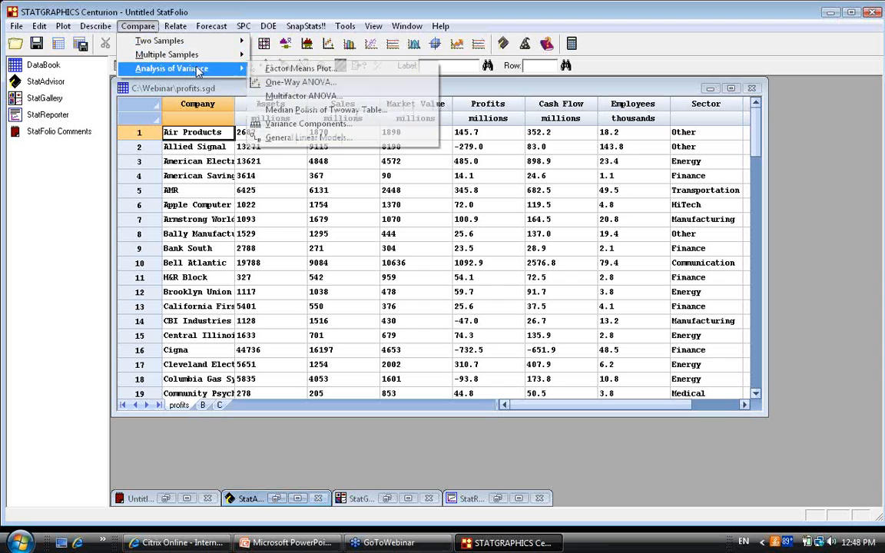
click(296, 82)
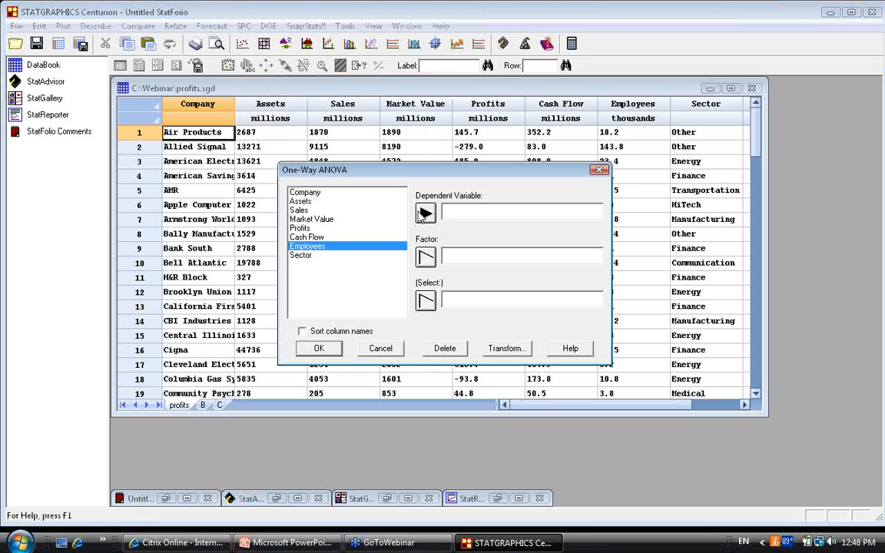
double_click(322, 229)
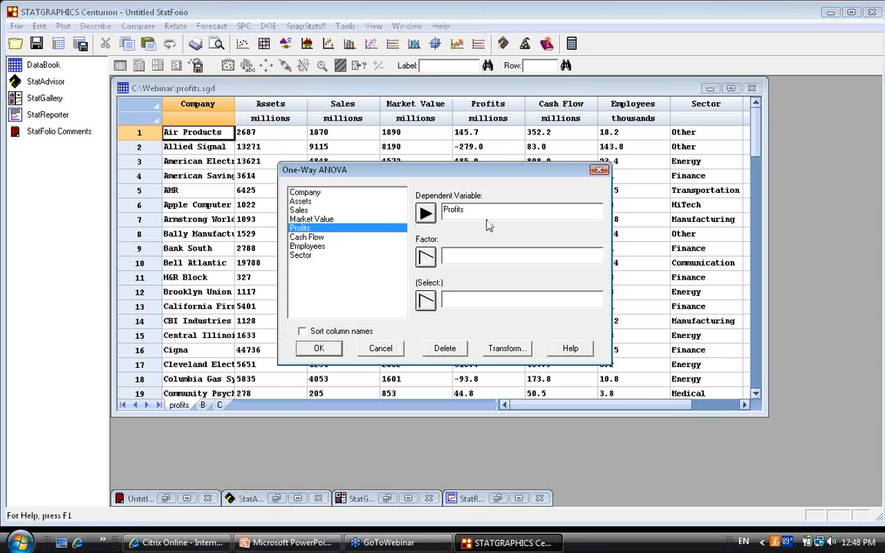
click(465, 210)
text(/ Employees)
Step: Set Sector as the factor and EXCLUDE(49) as the selection, and run the analysis with the default tables and graphs
click(300, 255)
click(425, 256)
text(EXCLUDE(49)
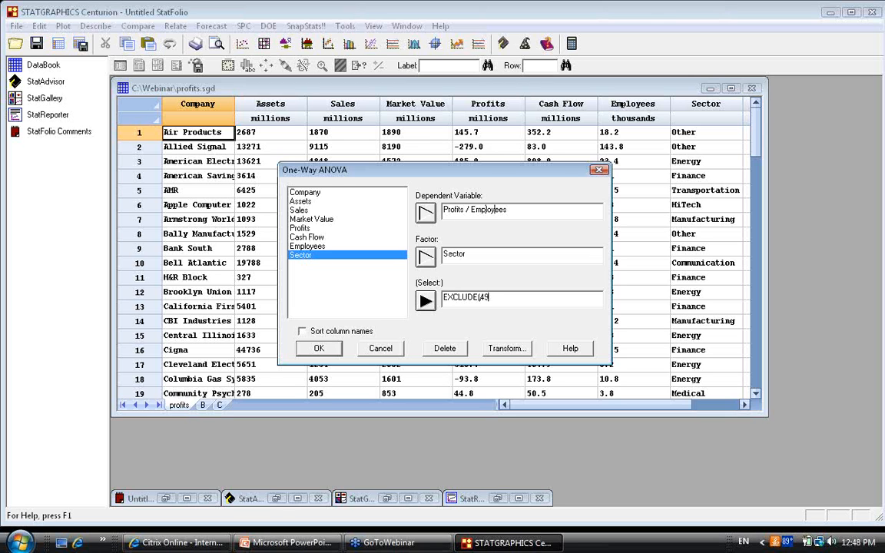
text())
click(317, 349)
click(640, 206)
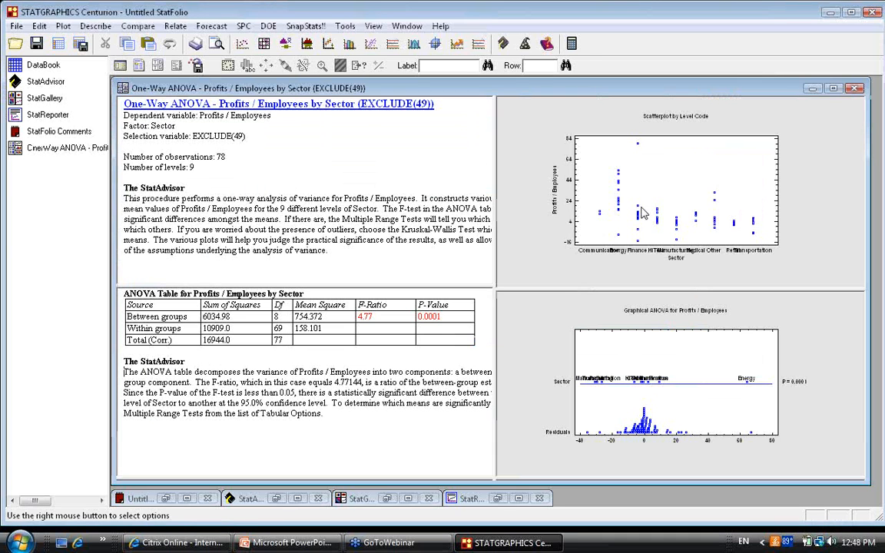
Step: Add residual plots to the analysis, enlarge the residual plot by sector, and identify the row of the highest Finance residual
click(141, 65)
click(449, 284)
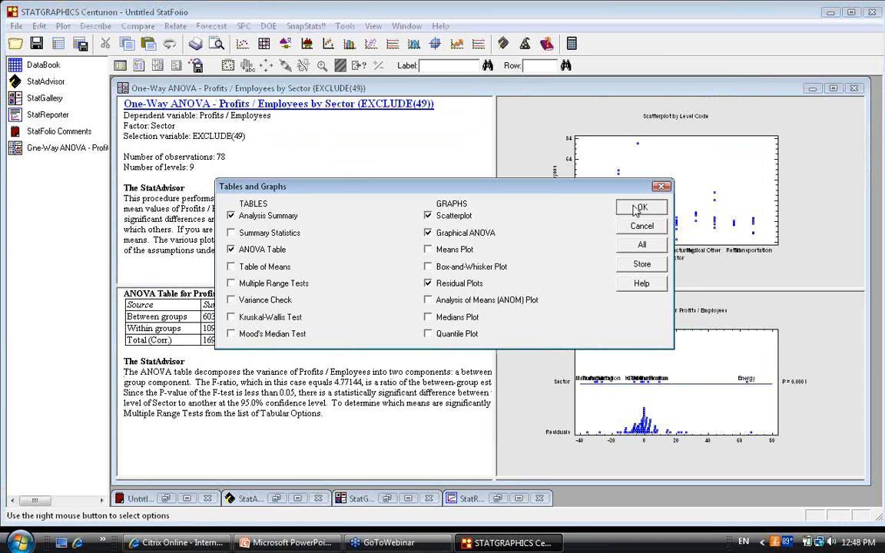
click(639, 205)
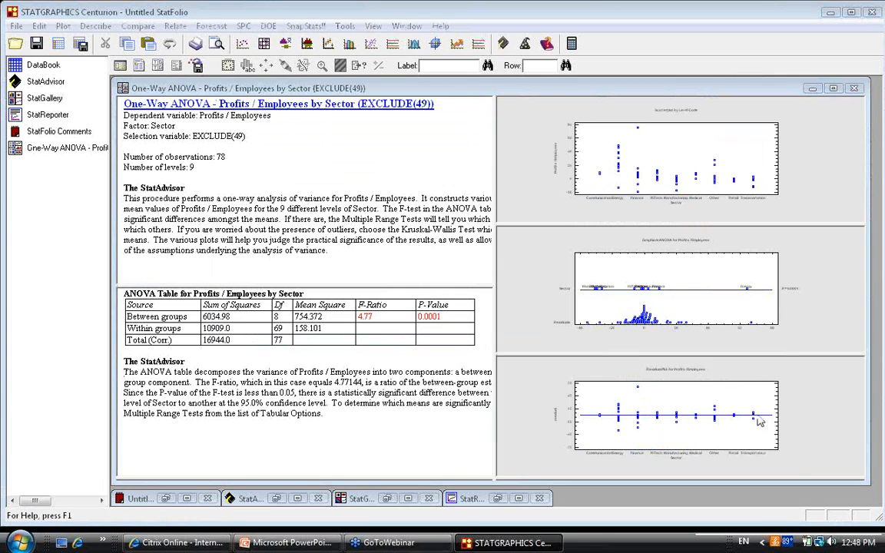
double_click(803, 459)
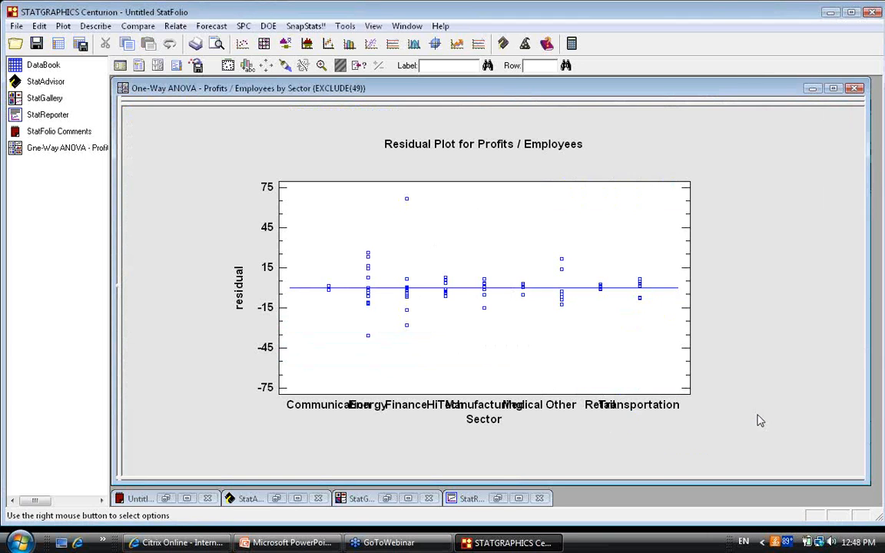
click(407, 199)
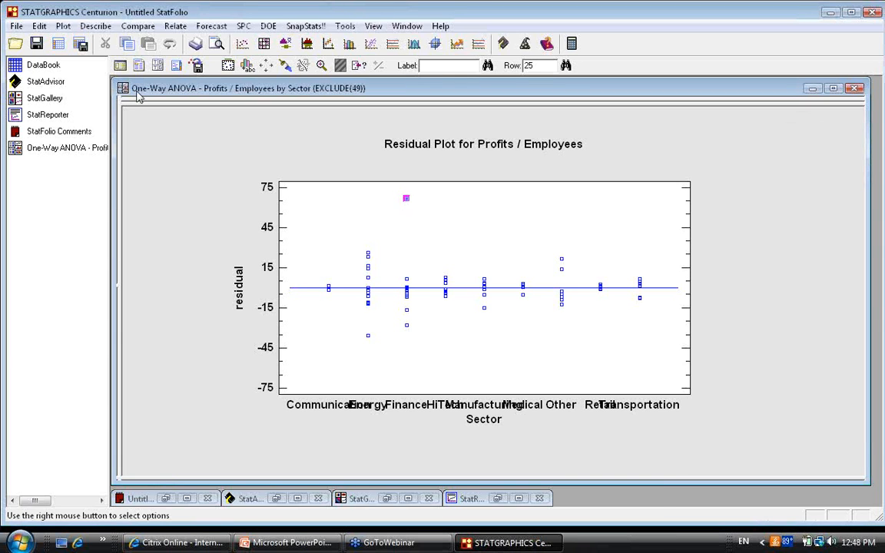
Step: Change the analysis selection to EXCLUDE(49) & EXCLUDE(25), rerun the one-way ANOVA, and review the input settings
click(120, 65)
click(530, 302)
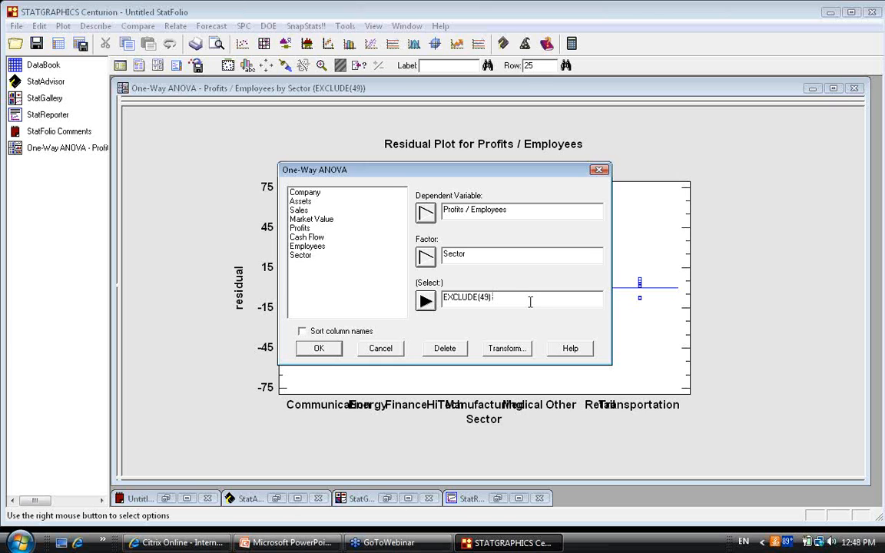
text(& EXCLUDE(25))
click(330, 350)
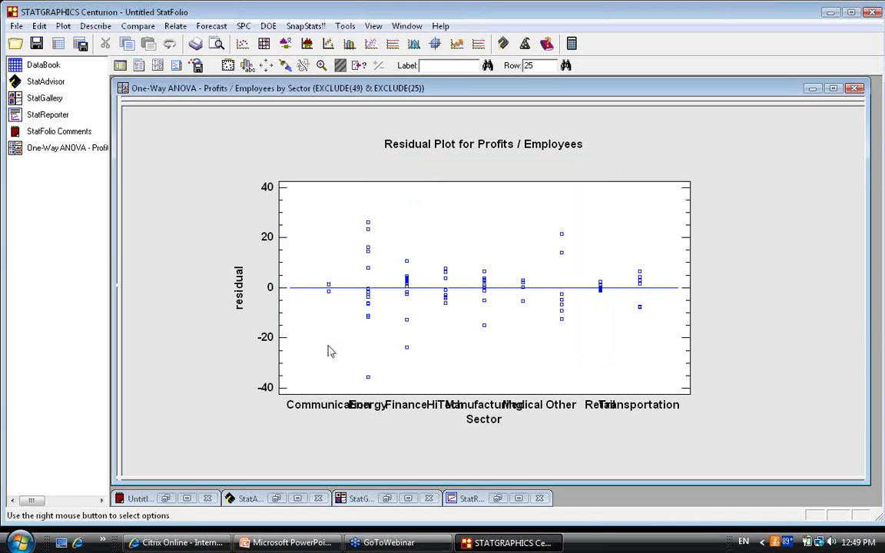
click(119, 65)
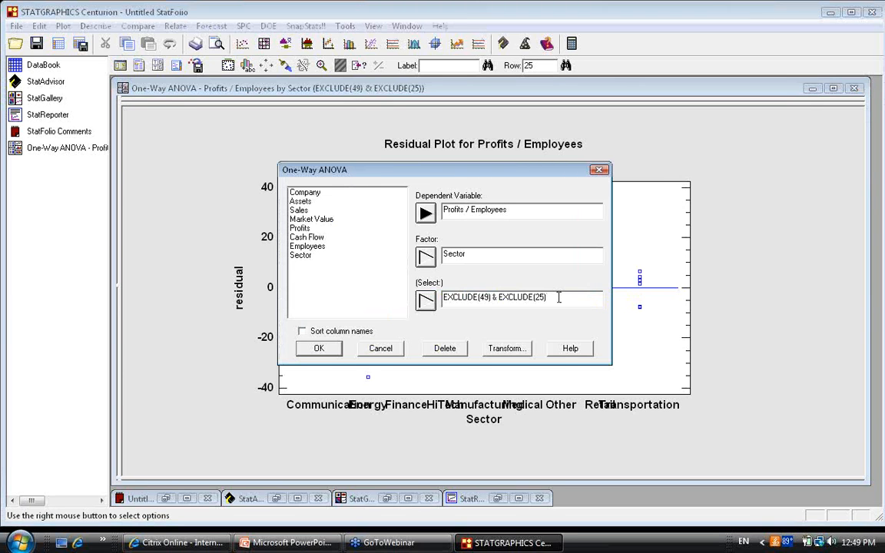
click(384, 353)
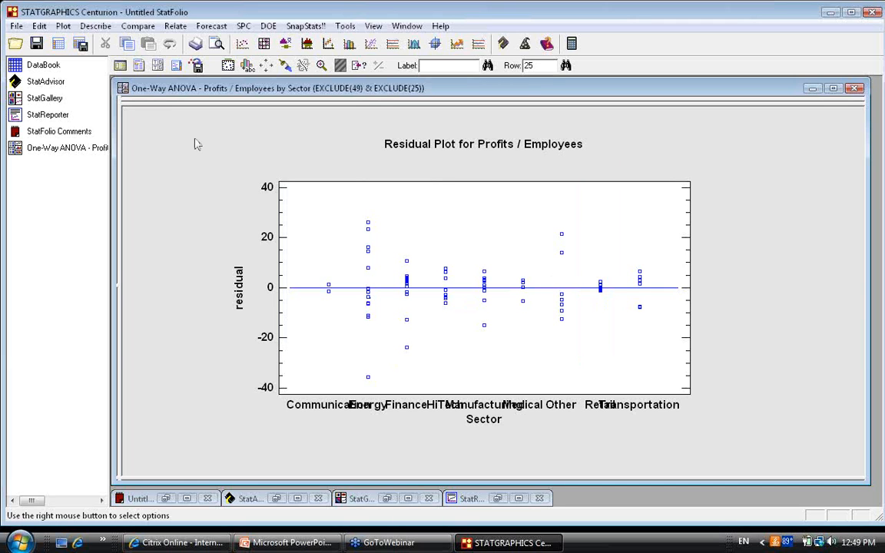
Step: Add a means plot of Profits / Employees by sector and set its intervals to Tukey HSD at 95.0% confidence
click(157, 64)
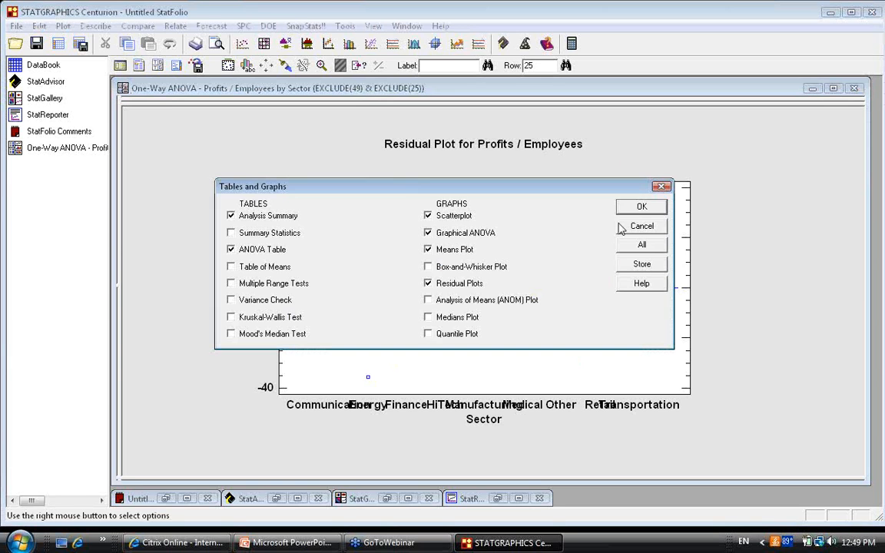
click(637, 210)
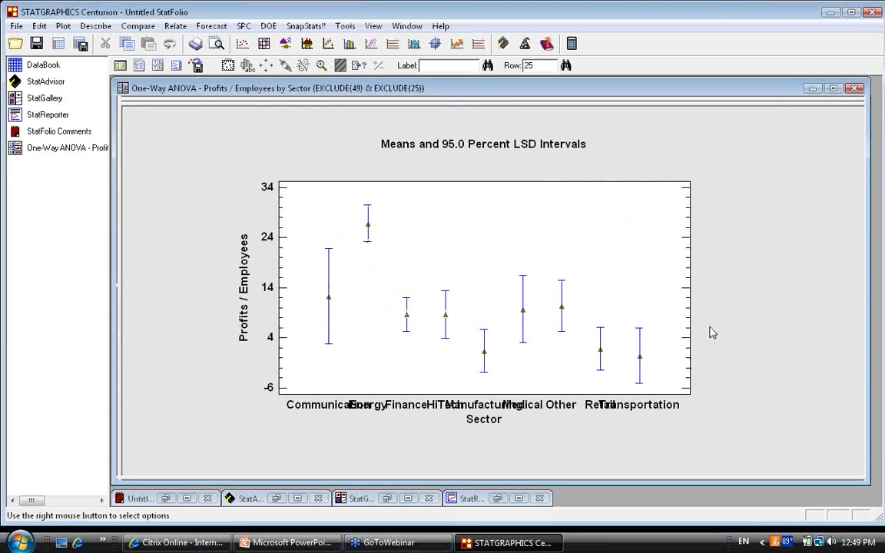
right_click(653, 168)
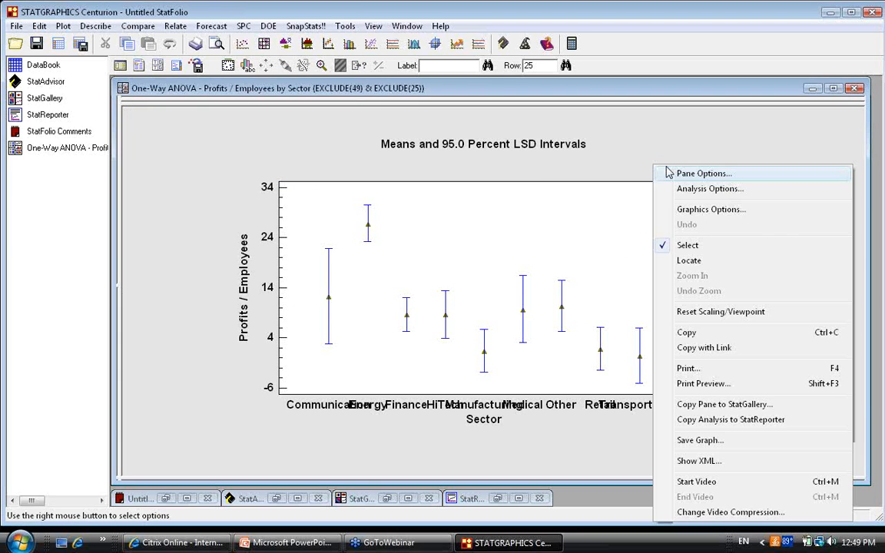
click(694, 175)
click(388, 293)
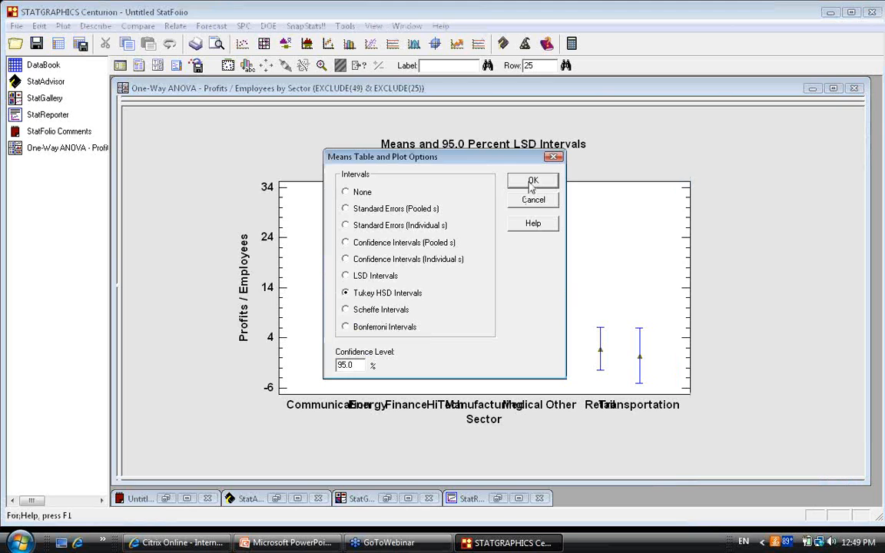
click(534, 181)
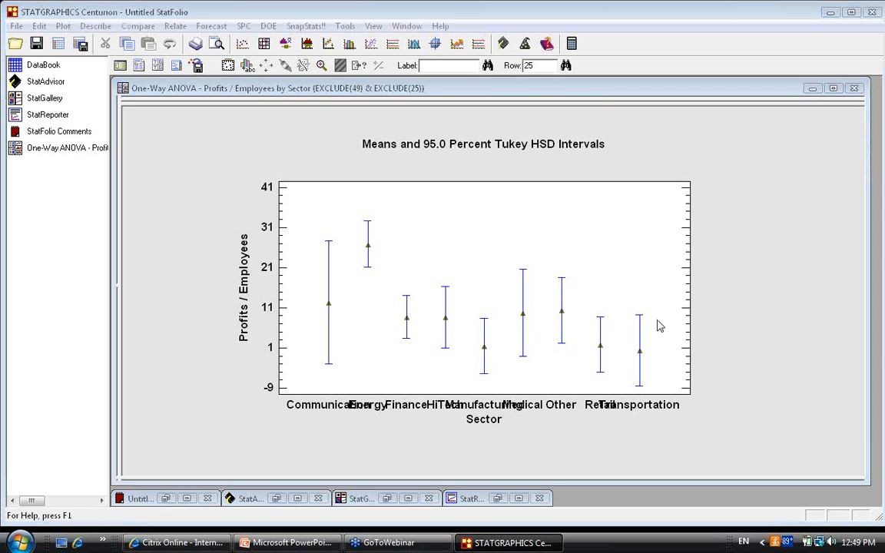
click(307, 174)
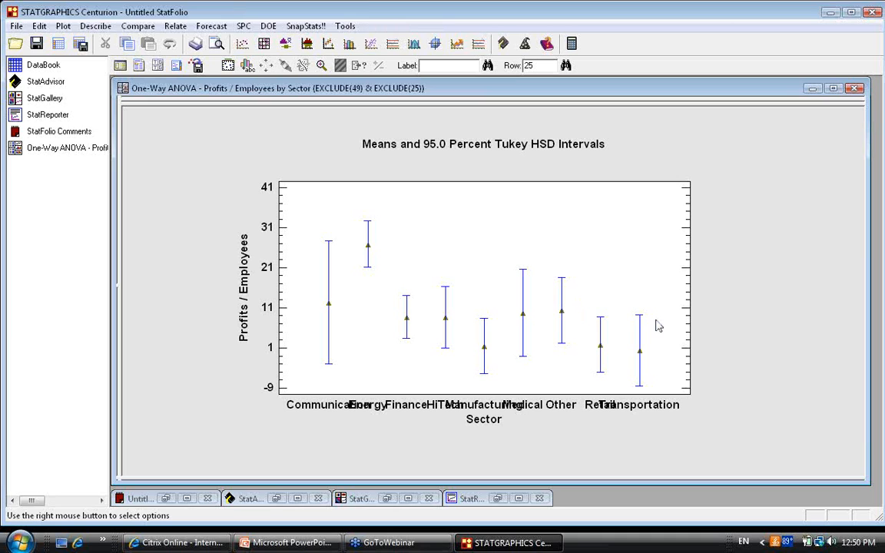
key(alt+Tab)
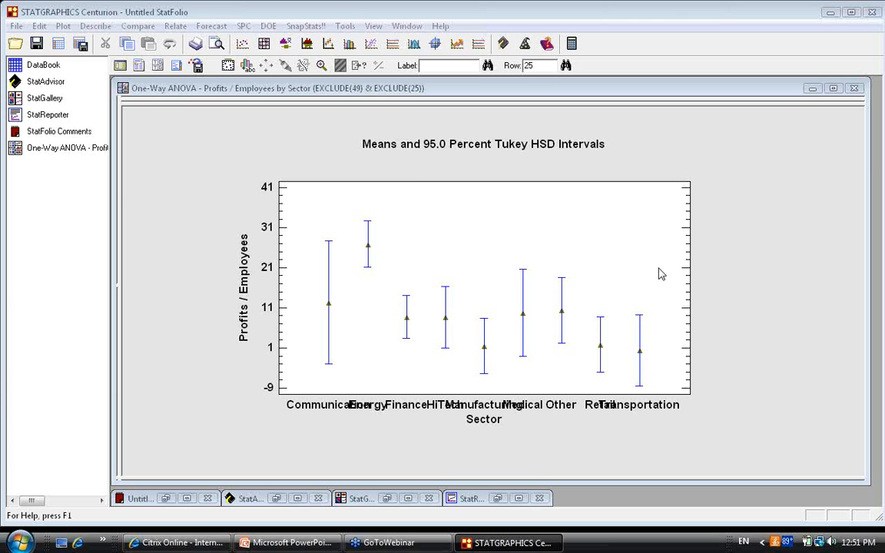
Step: Add the Multiple Range Tests table to the one-way ANOVA results
click(411, 167)
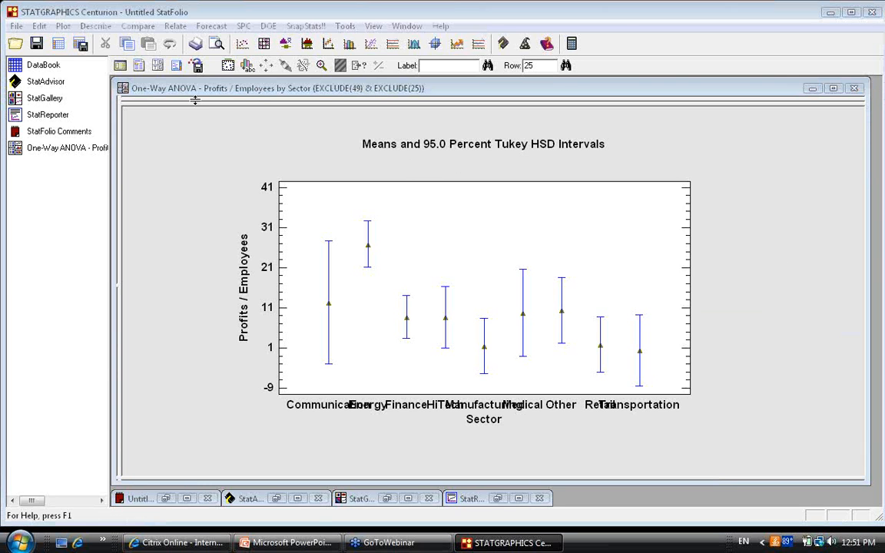
click(140, 63)
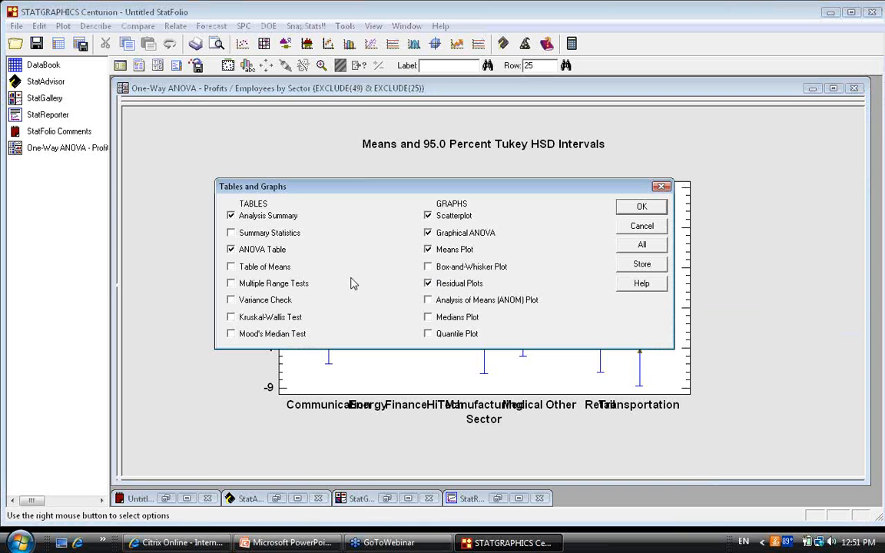
click(273, 284)
click(640, 207)
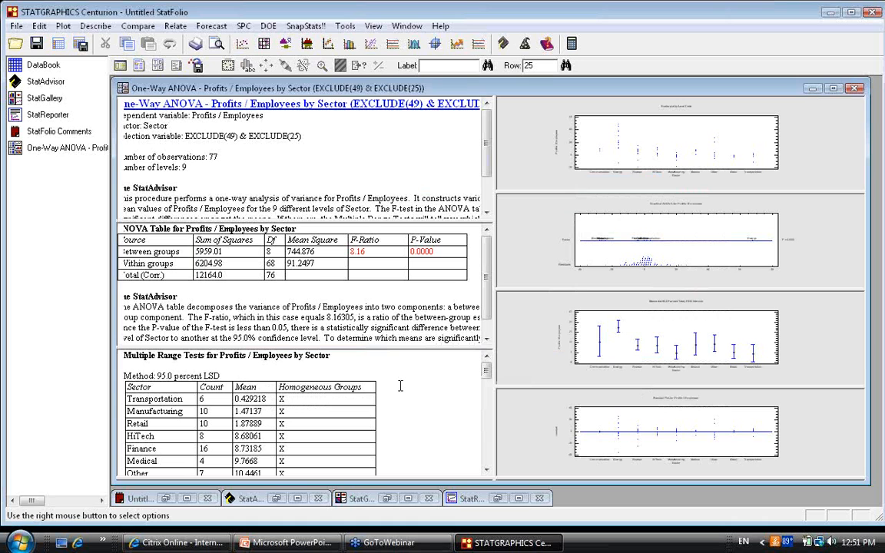
Step: Enlarge the ANOVA table, highlight its between-groups row, and restore the pane layout
double_click(444, 252)
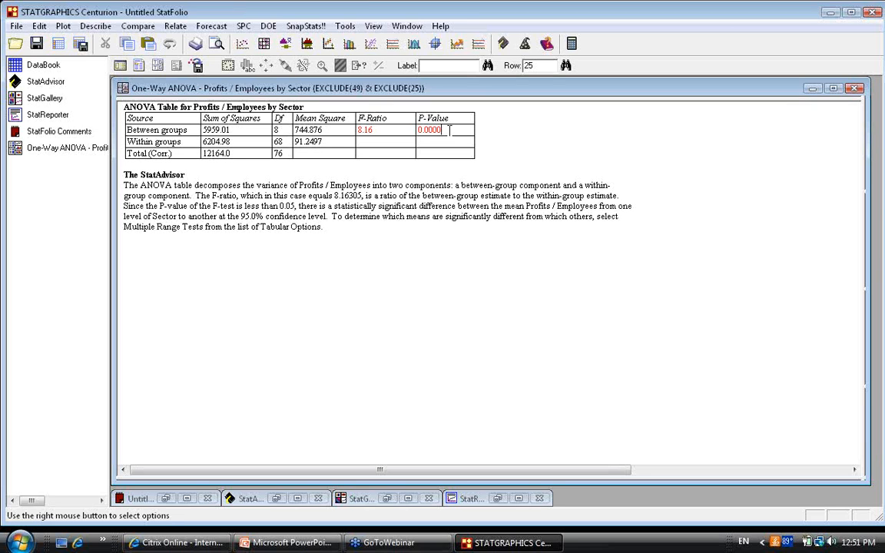
drag(403, 129, 148, 132)
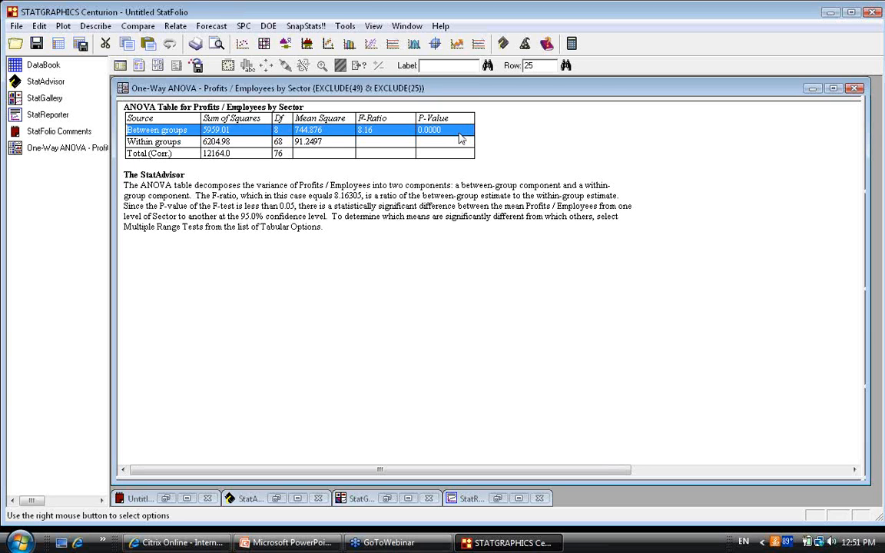
double_click(408, 355)
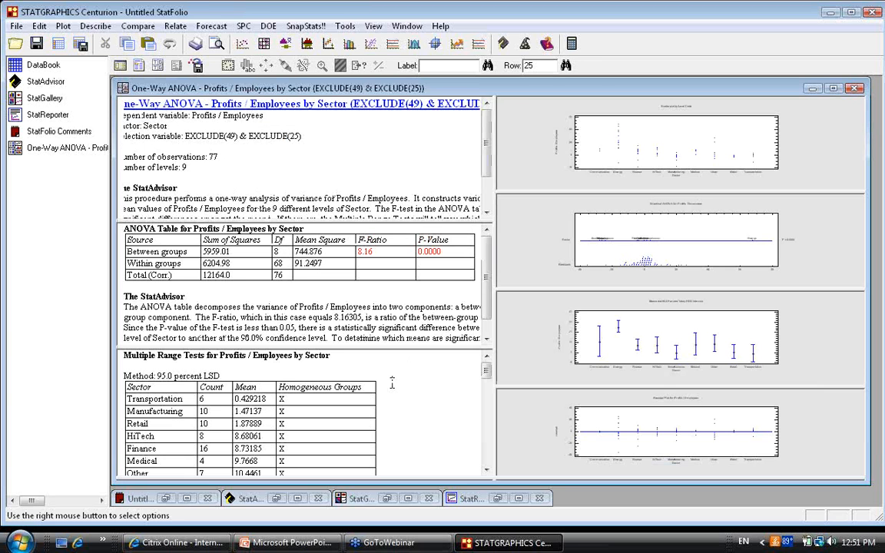
Step: View the multiple range tests table and the Tukey HSD means plot enlarged in turn, restoring the pane layout after each
double_click(392, 382)
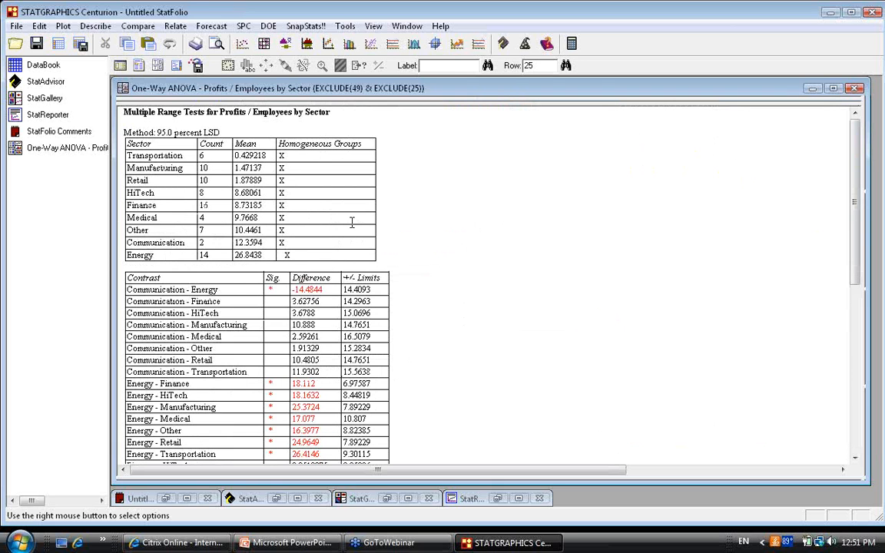
double_click(351, 222)
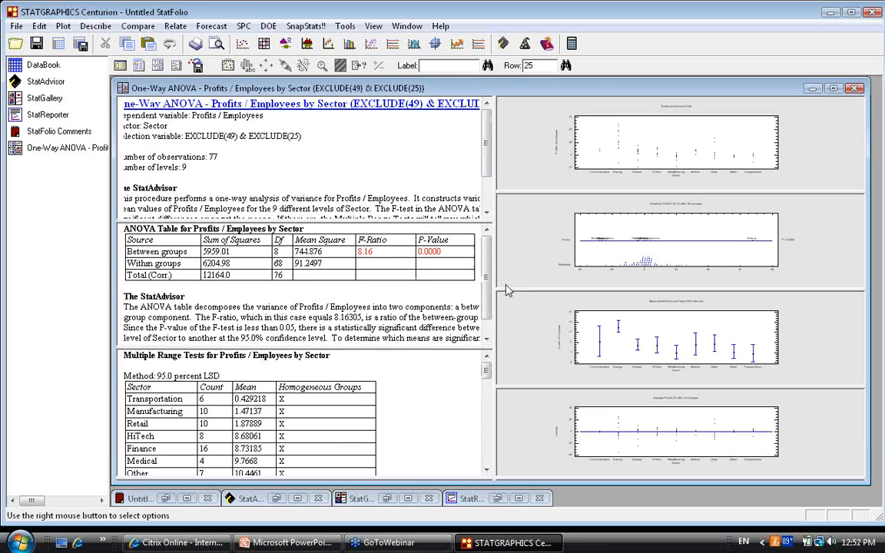
double_click(626, 346)
click(626, 345)
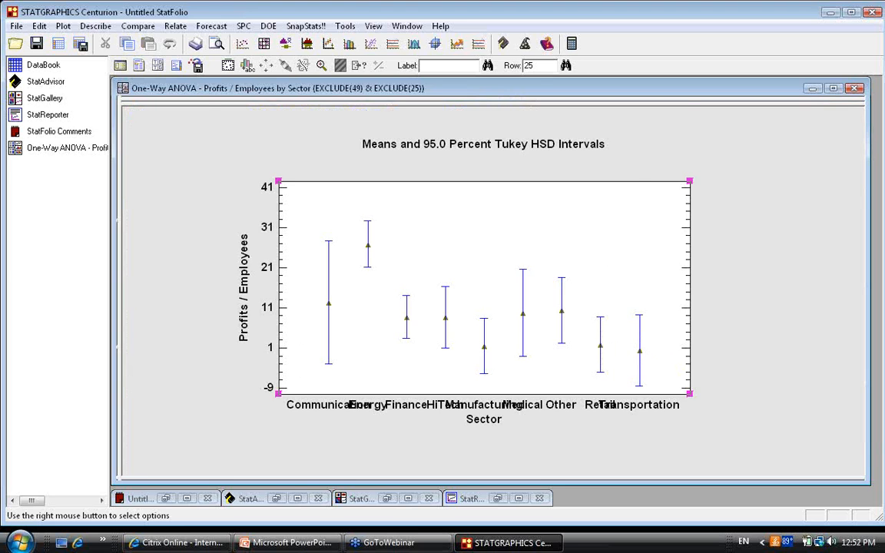
double_click(625, 346)
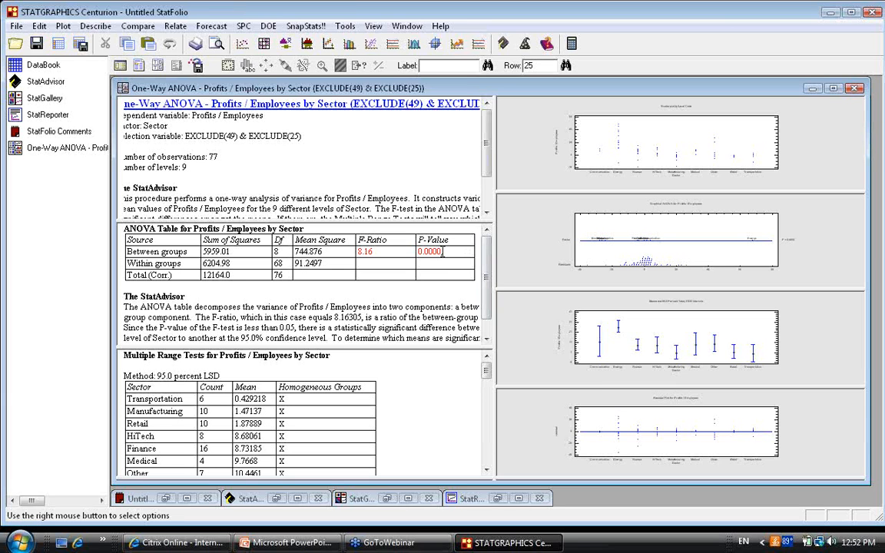
Step: Enlarge the Multiple Range Tests table and examine the homogeneous groups and sector contrasts
click(486, 469)
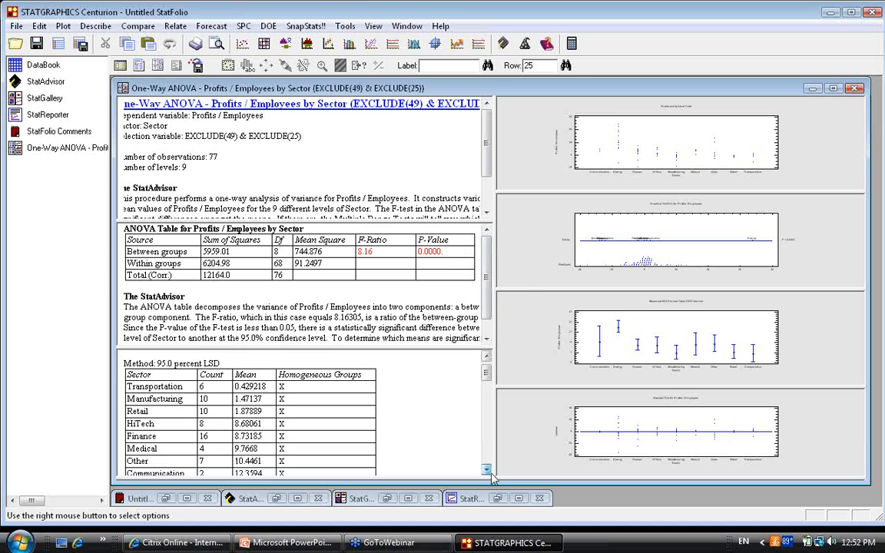
click(488, 471)
click(489, 470)
click(489, 471)
double_click(430, 430)
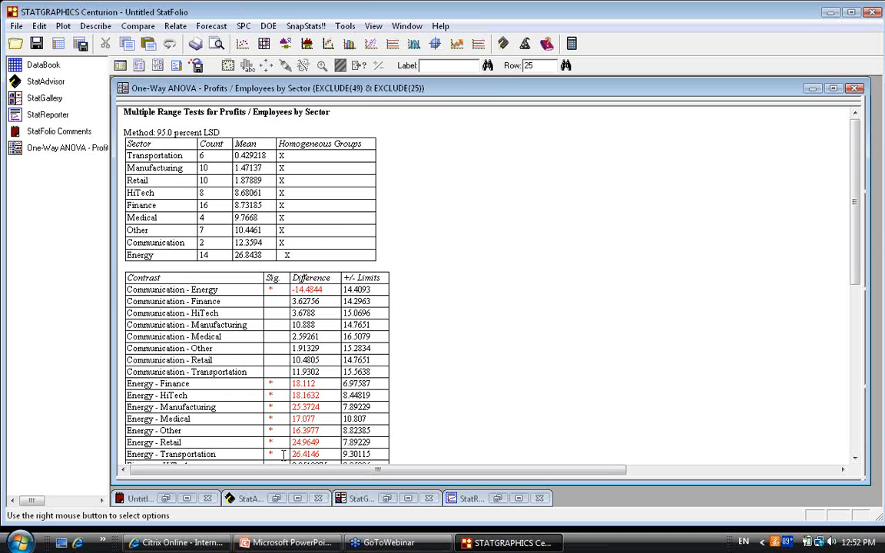
click(867, 363)
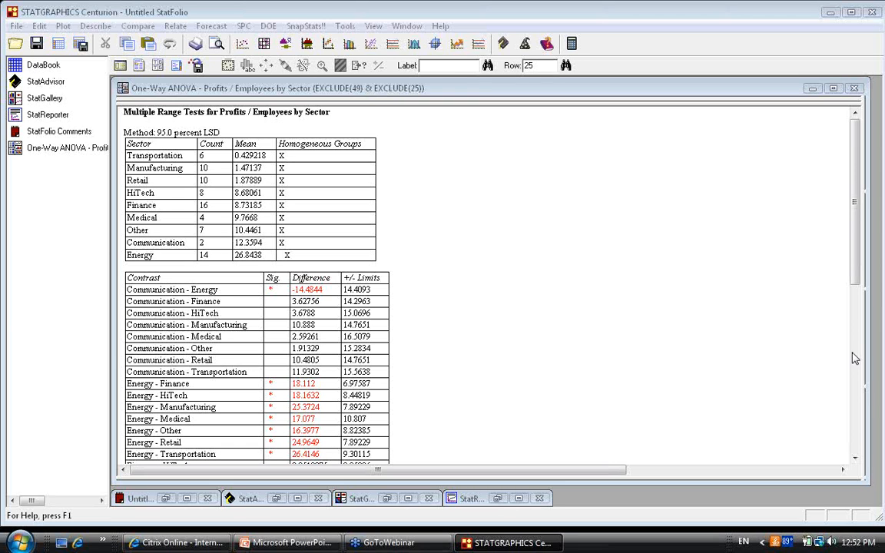
click(268, 26)
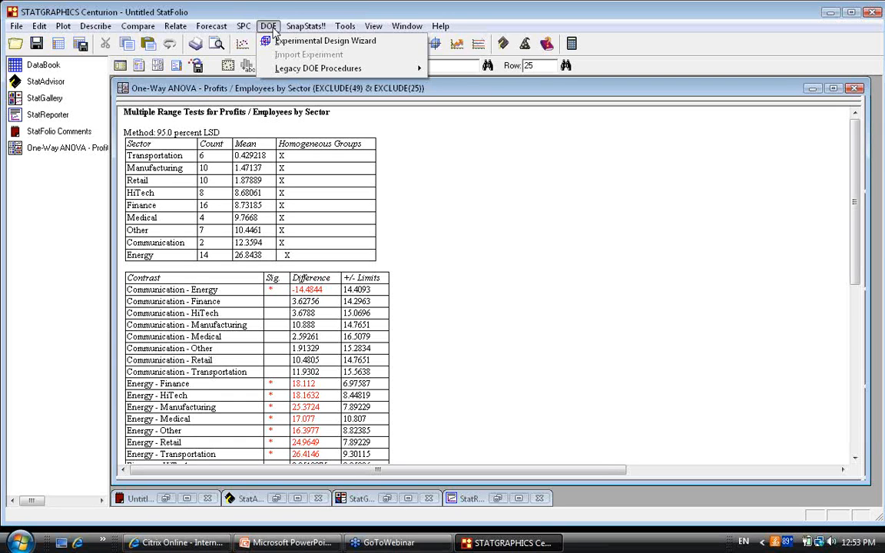
mouse_move(138, 25)
mouse_move(180, 68)
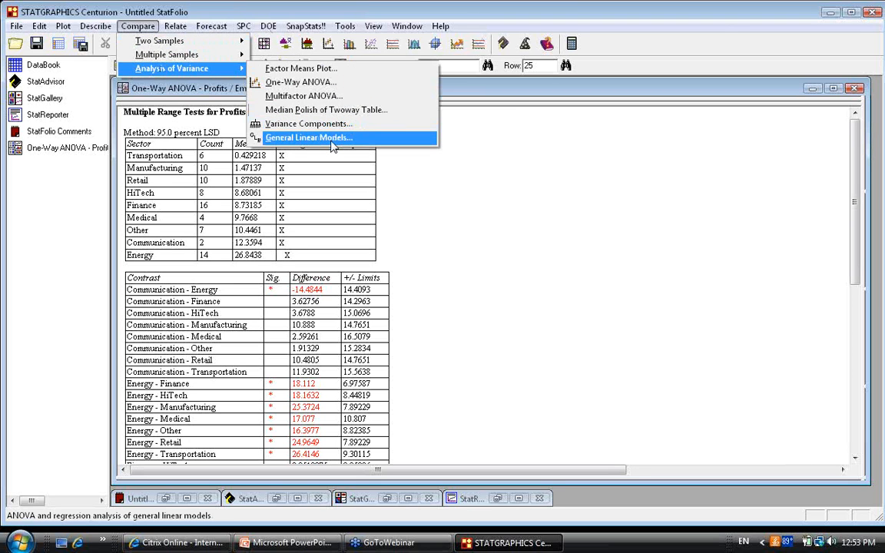
click(597, 172)
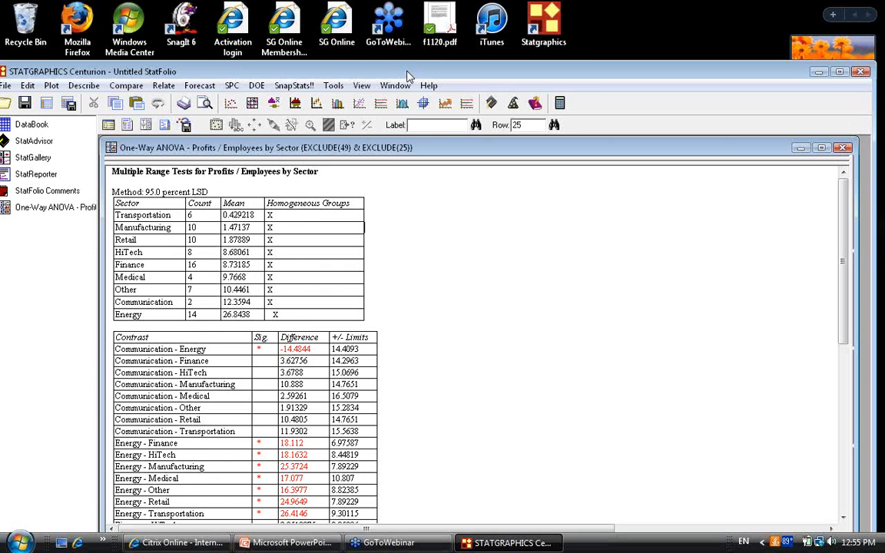
Step: Reposition the STATGRAPHICS window, switch to the Analysis of Variance presentation in PowerPoint, and go back from the User-Defined Contrast slide past the Analysis of Variance slide
drag(409, 77, 414, 6)
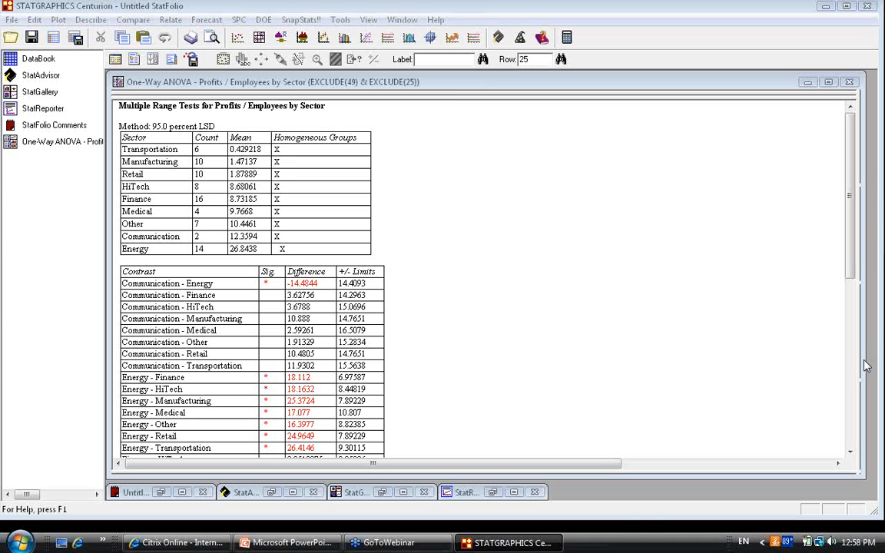
click(322, 543)
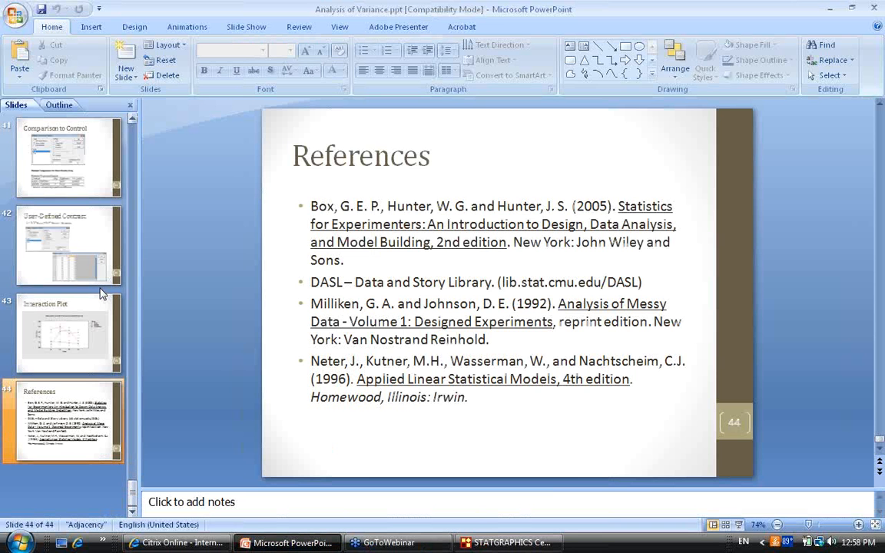
click(92, 247)
key(Up)
key(Up)
key(Up)
key(Up)
key(Up)
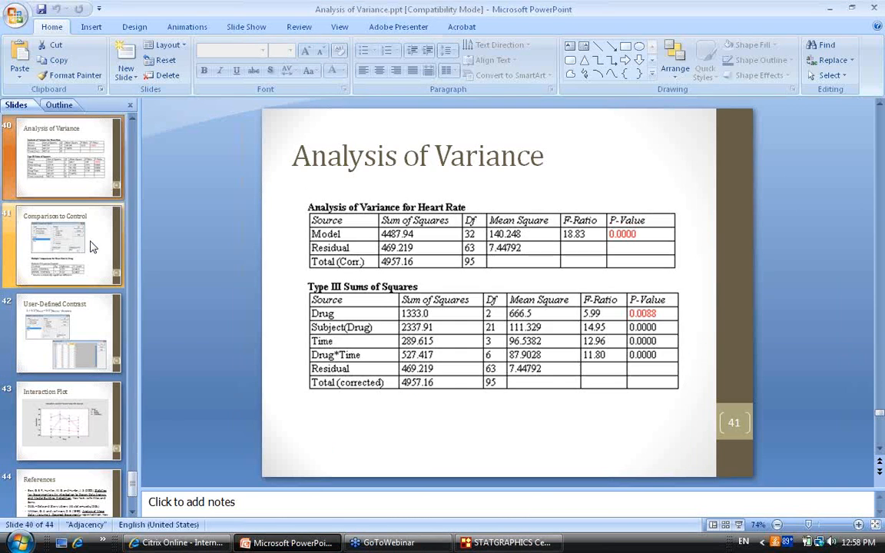
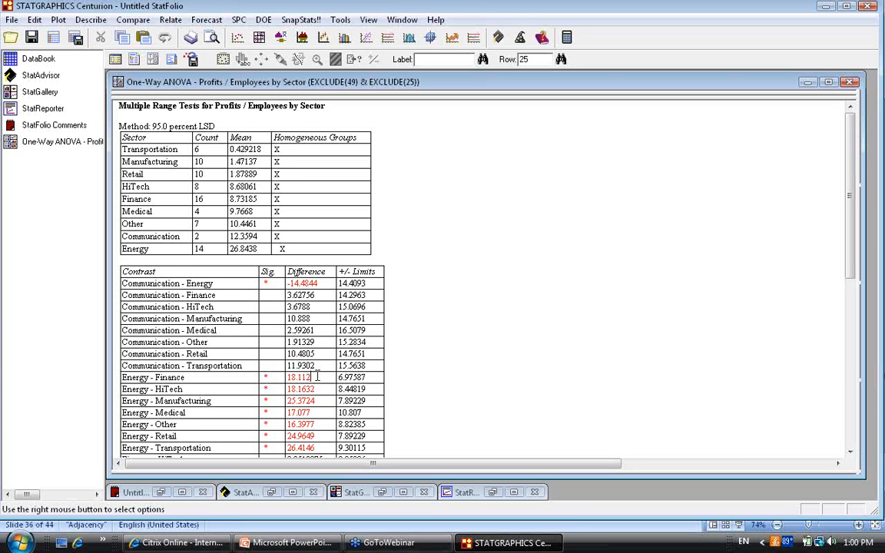
Step: Set the method of the multiple range tests for Profits / Employees by Sector to Tukey HSD
right_click(393, 195)
click(426, 203)
click(366, 227)
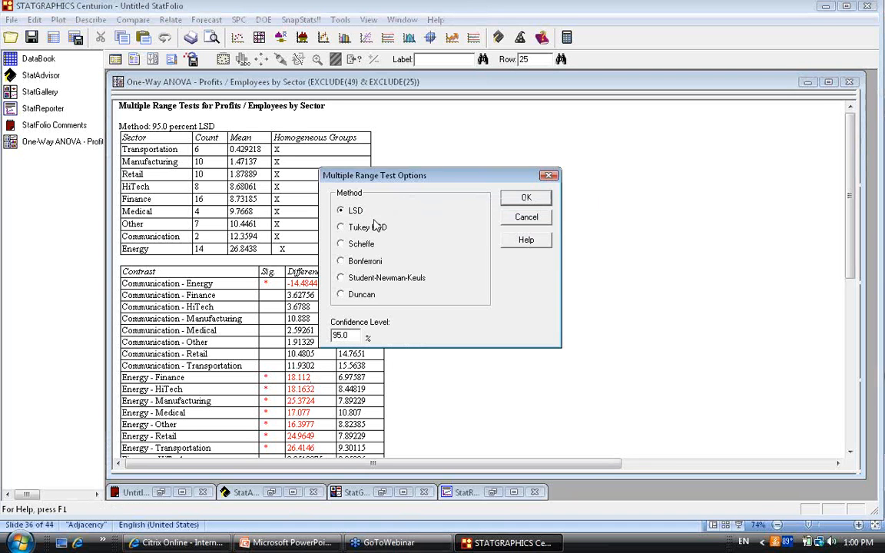
click(523, 198)
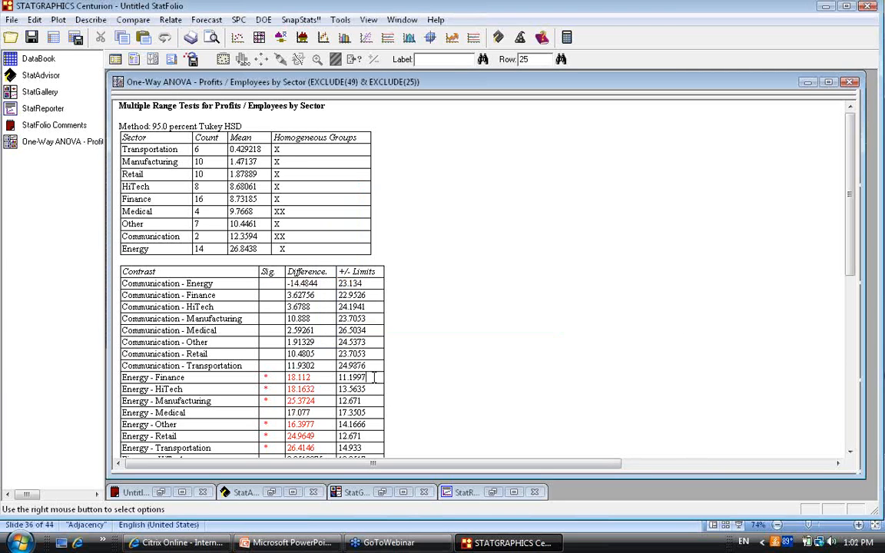
Step: Change the method of the multiple range tests to Scheffe
right_click(400, 149)
click(477, 175)
click(358, 243)
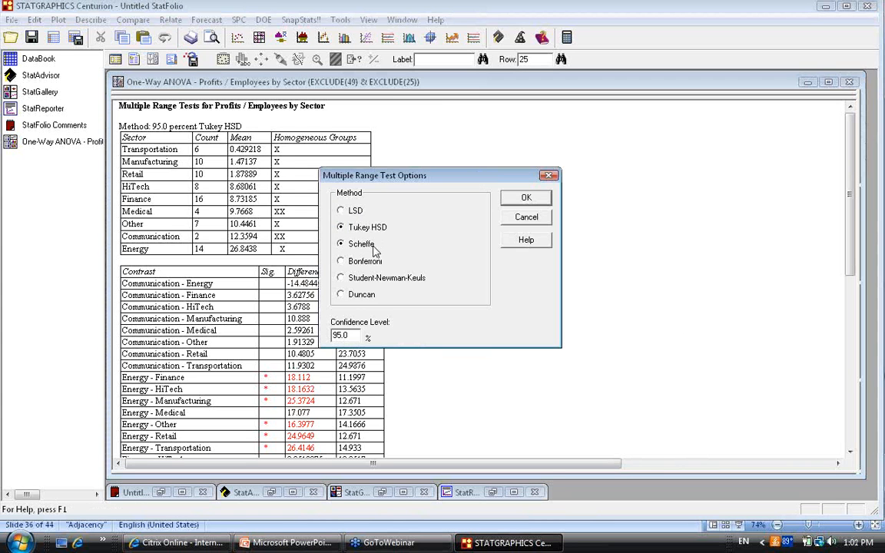
click(516, 200)
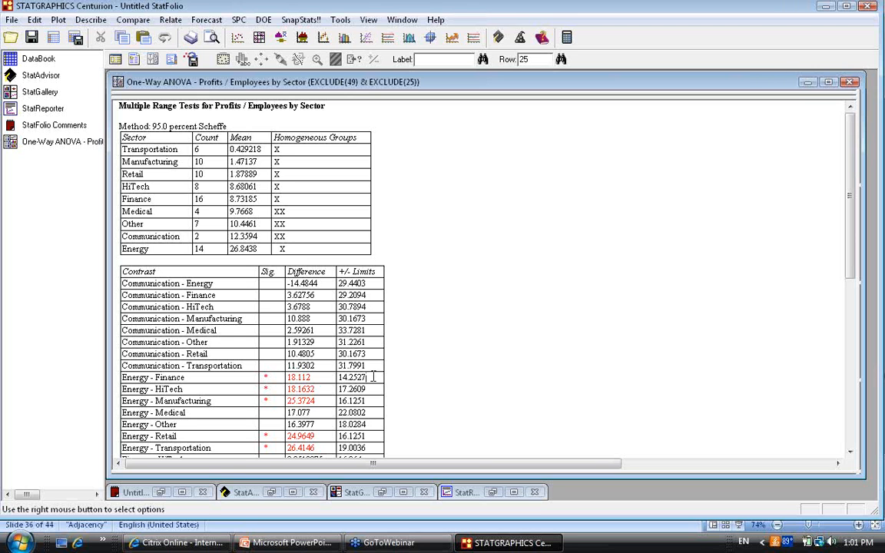
Step: Review the LSD, Tukey HSD, Scheffe and Student-Newman-Keuls method options for the multiple range tests without applying any
right_click(440, 145)
click(481, 156)
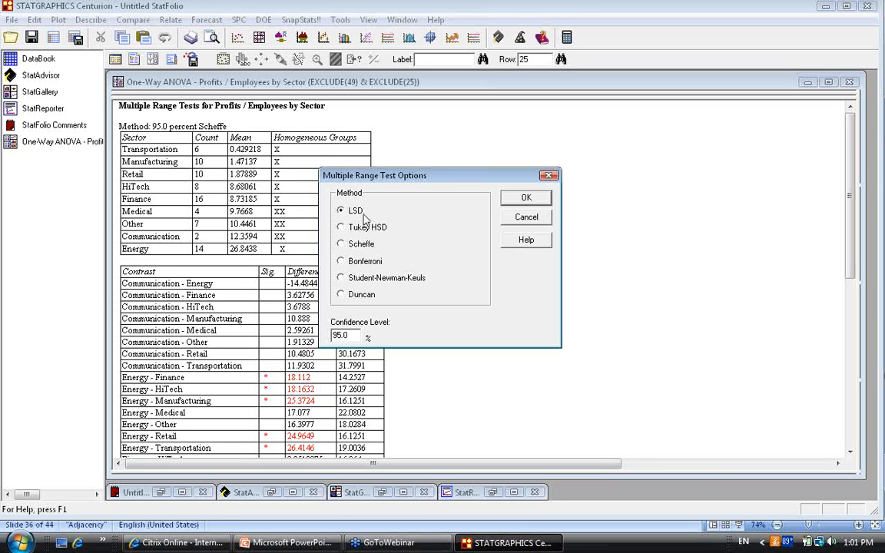
click(368, 228)
click(366, 245)
click(361, 278)
click(341, 228)
click(530, 218)
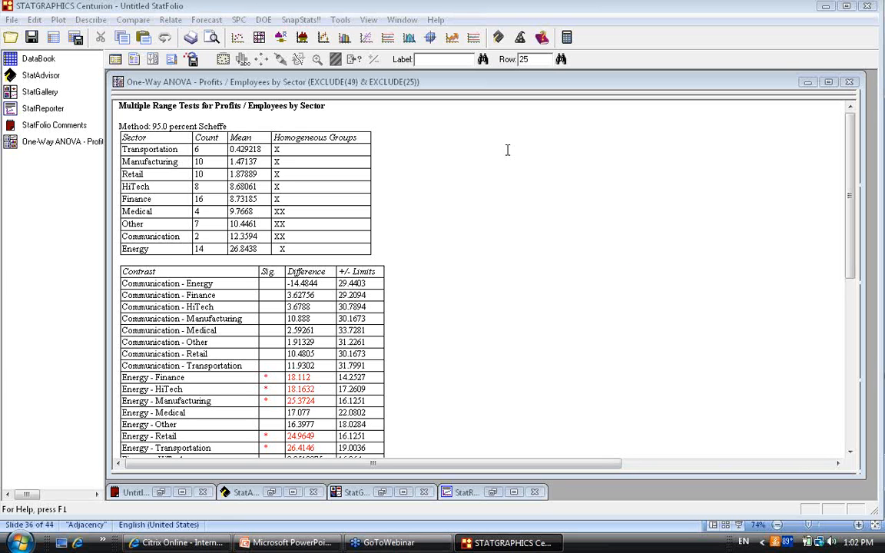
Step: Restore the pane layout and enlarge the means plot with Tukey HSD intervals
click(400, 161)
double_click(400, 160)
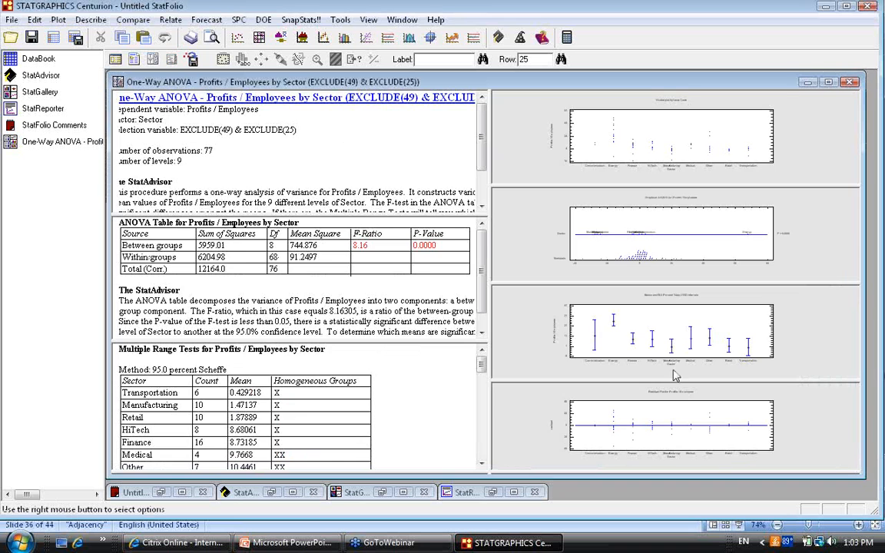
double_click(531, 353)
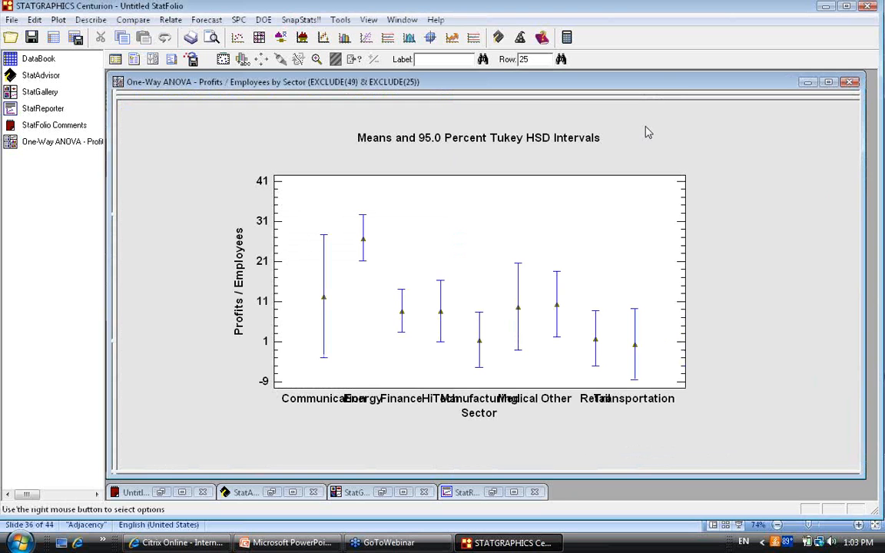
Step: Set the means plot's x-axis labels to Slanted and move the Sector axis title to just beyond the plot's lower right corner
right_click(644, 128)
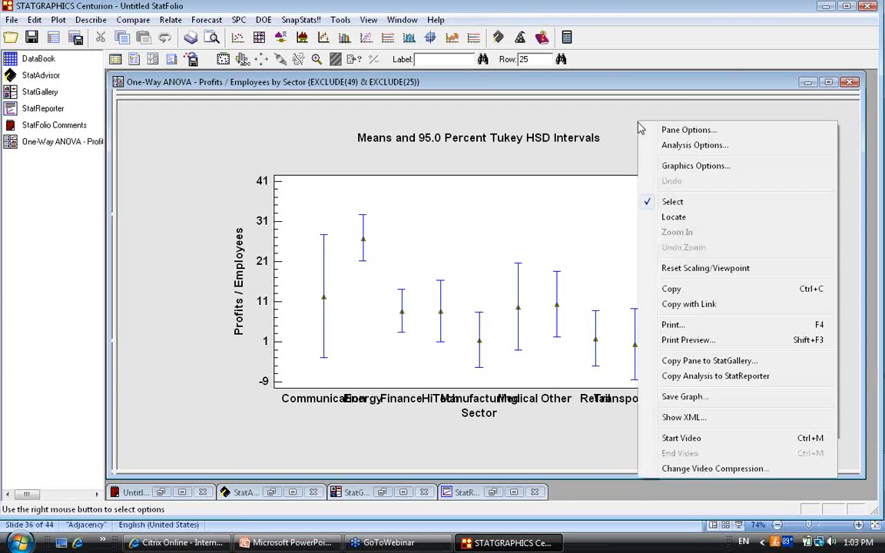
click(681, 167)
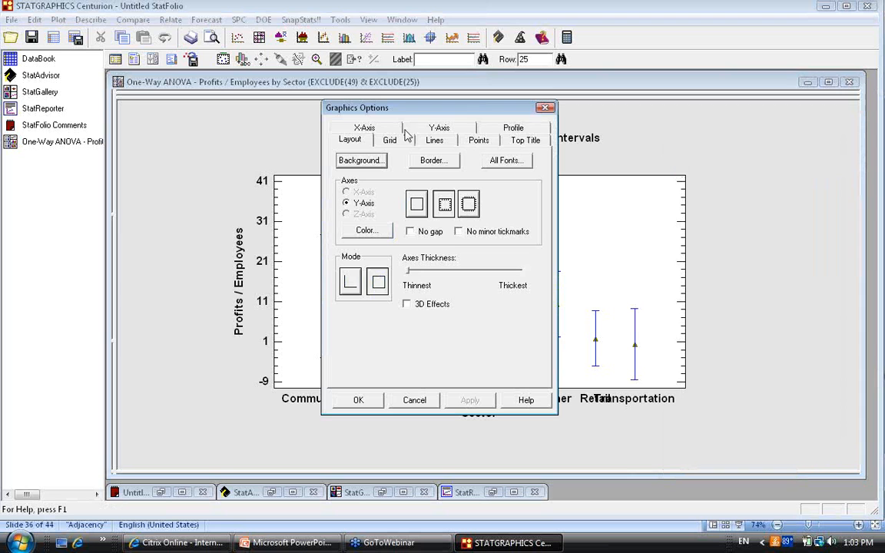
click(364, 125)
click(534, 317)
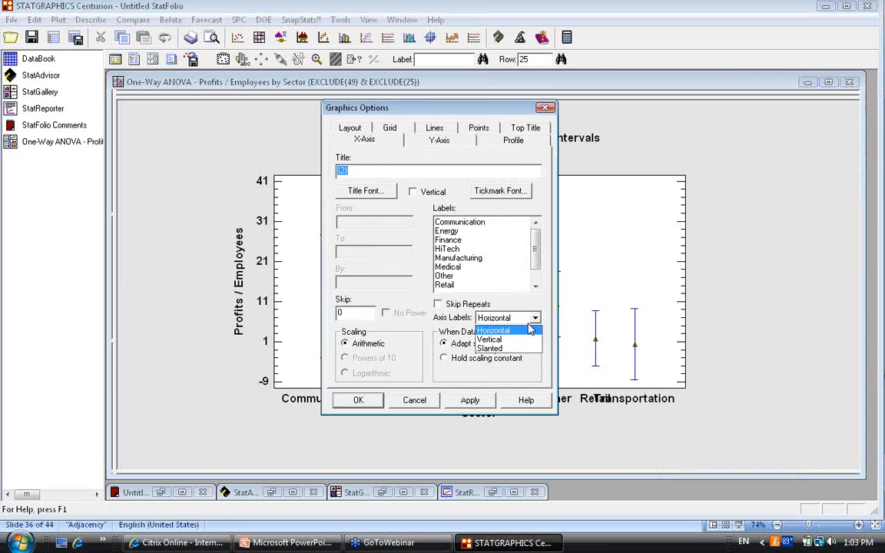
click(509, 350)
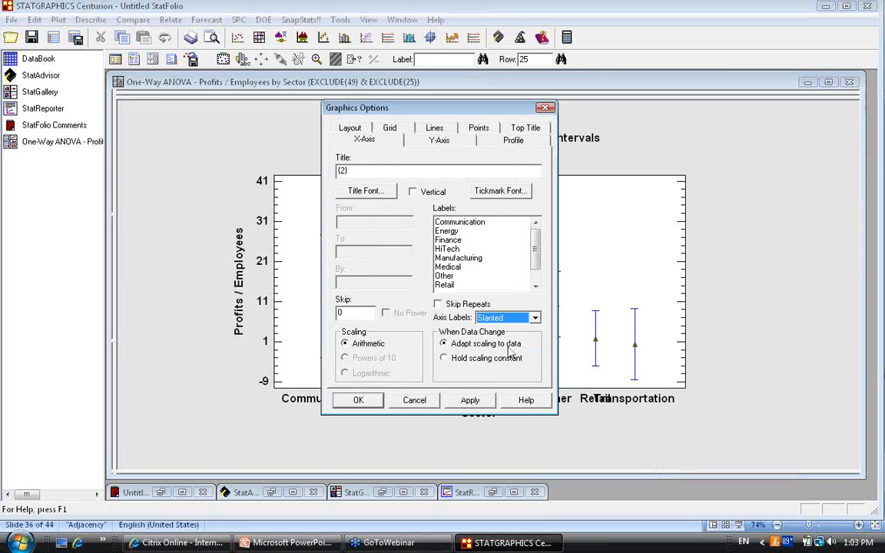
click(465, 399)
click(352, 400)
drag(478, 413, 698, 417)
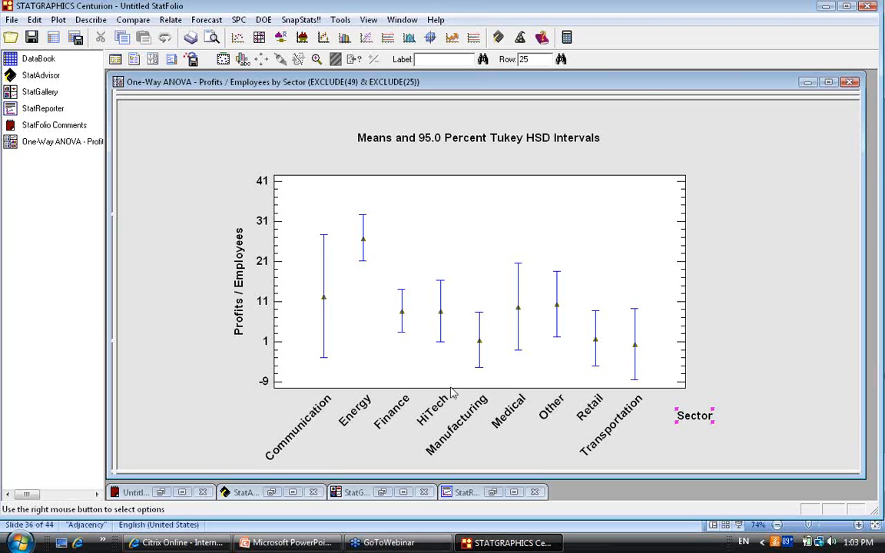
Step: Save the current graphics settings in the User #7 slot as a default profile named "Slanted labels"
right_click(657, 133)
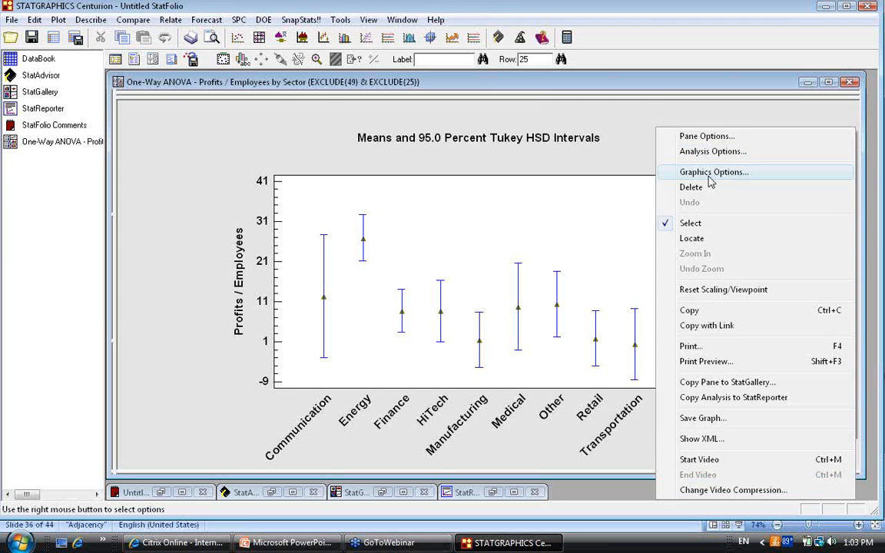
click(658, 172)
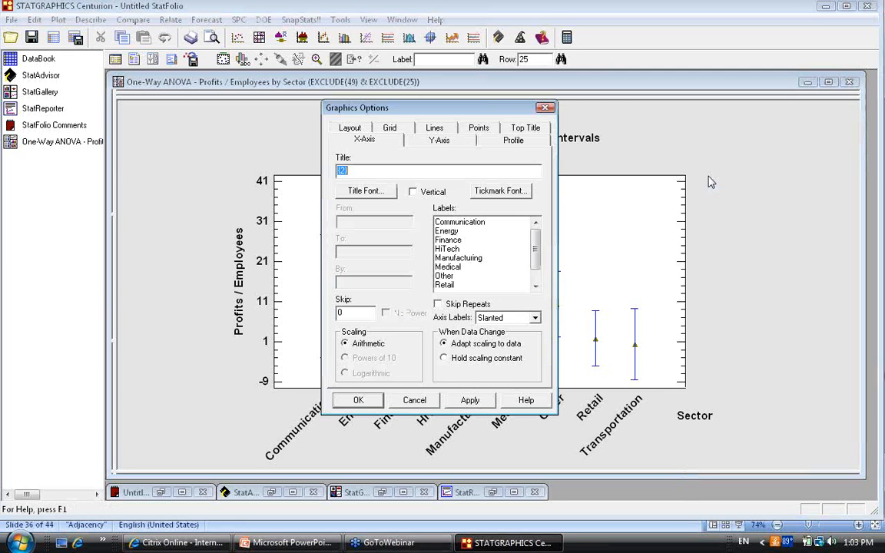
click(526, 145)
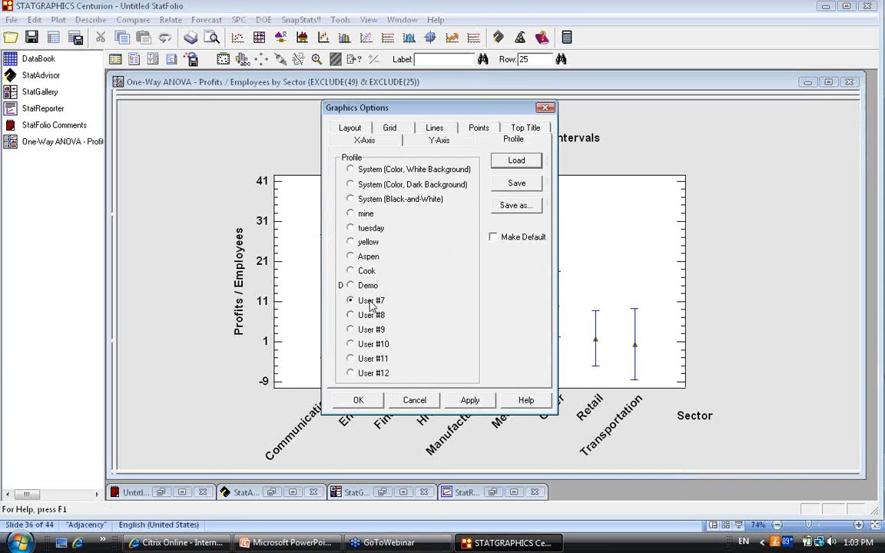
click(493, 238)
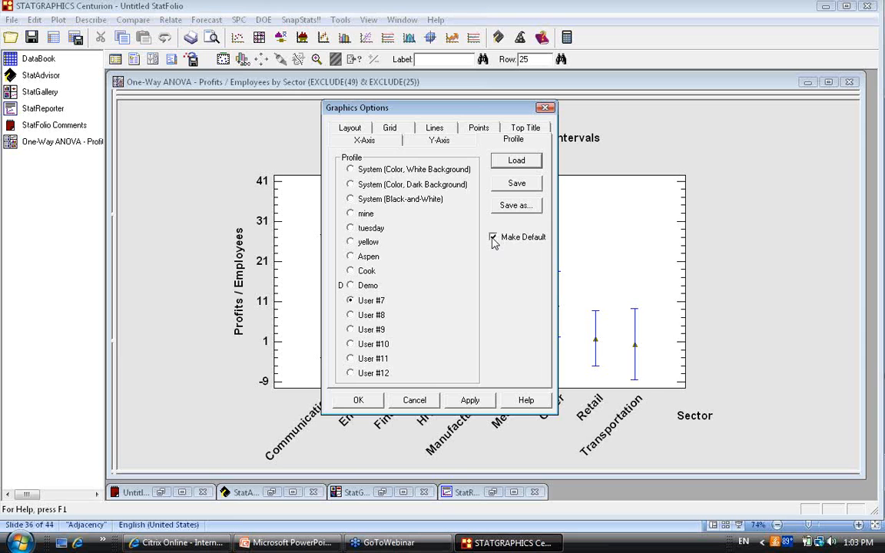
click(518, 207)
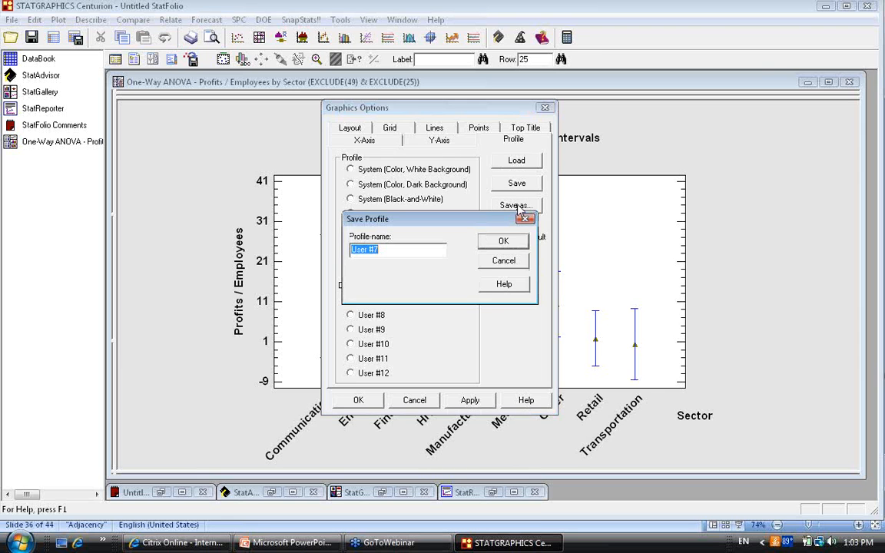
text(Slanted labels)
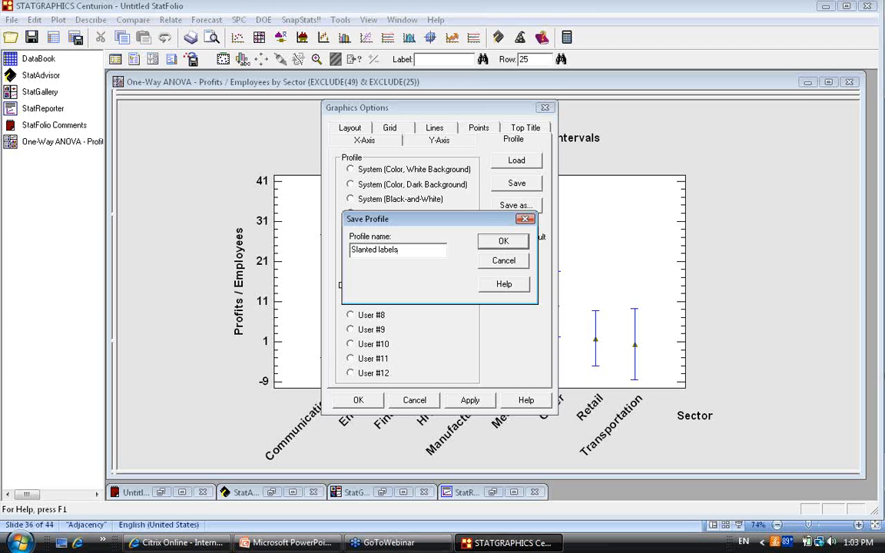
click(503, 241)
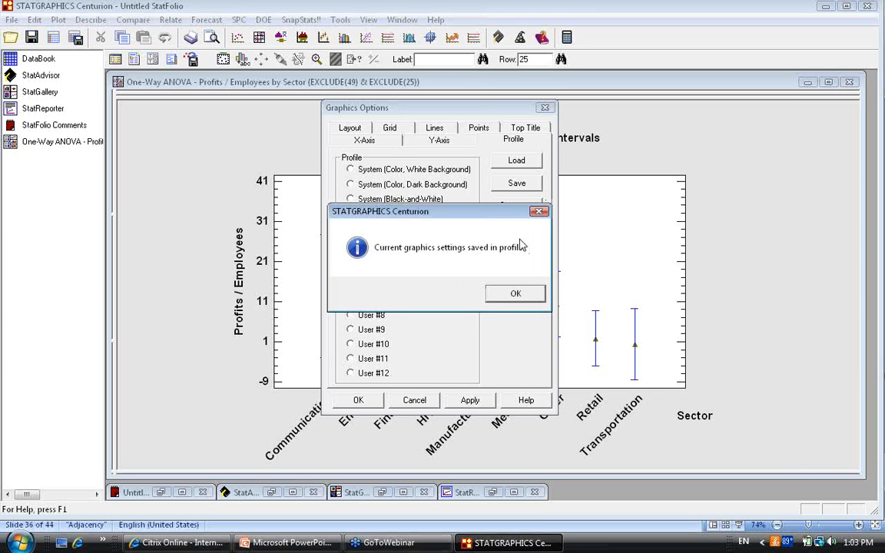
click(526, 296)
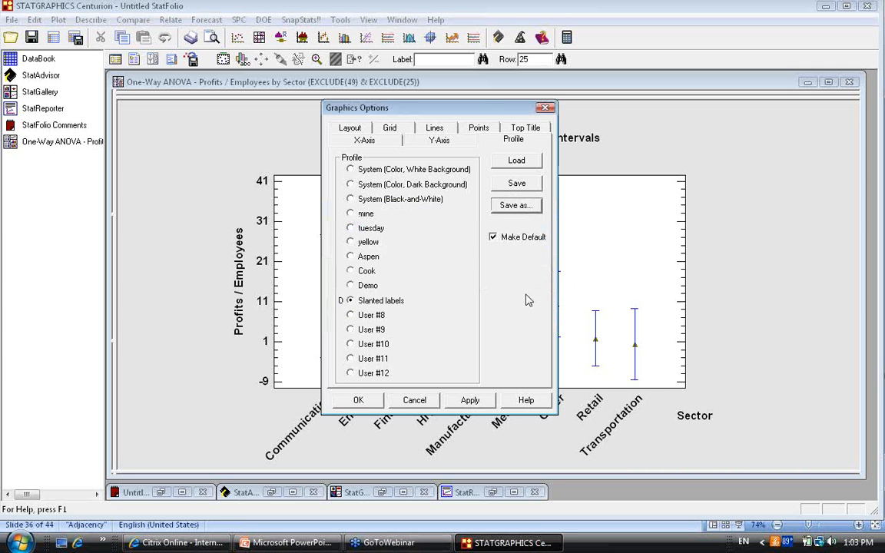
click(358, 400)
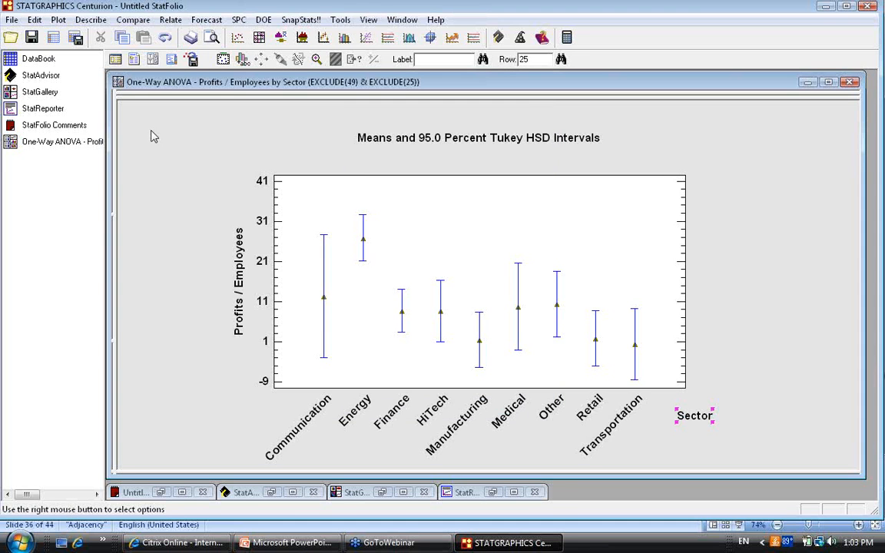
Step: Run a one-way ANOVA with Cash Flow as dependent variable and Sector as factor, accepting the preselected tables and graphs
click(132, 20)
mouse_move(163, 64)
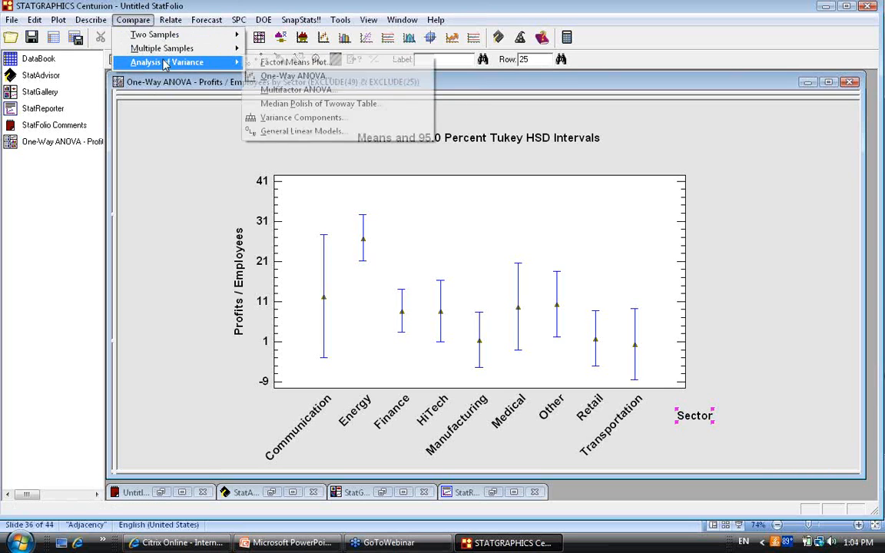
click(307, 75)
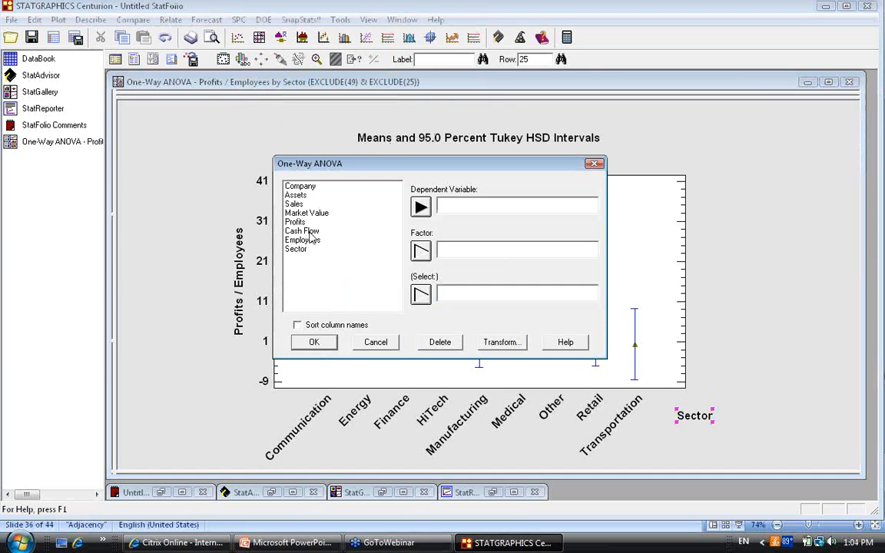
click(303, 230)
click(420, 206)
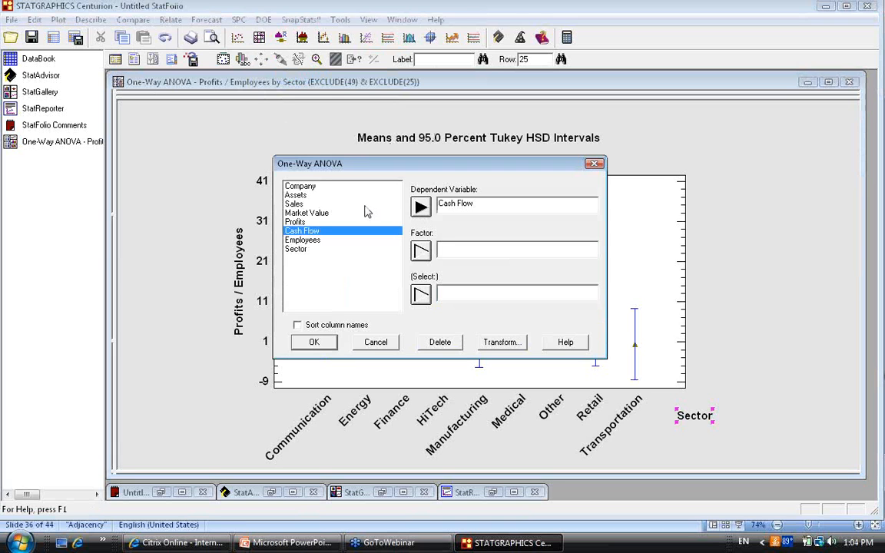
click(300, 249)
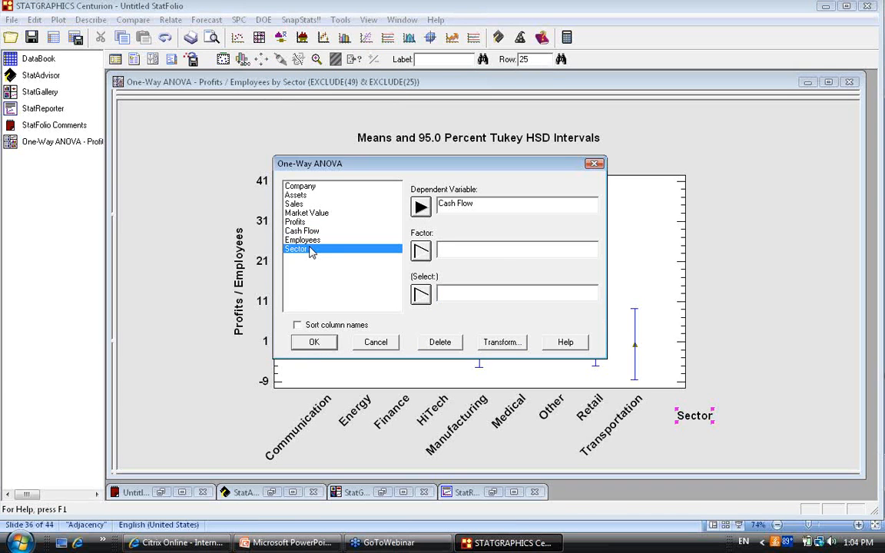
click(420, 250)
click(316, 343)
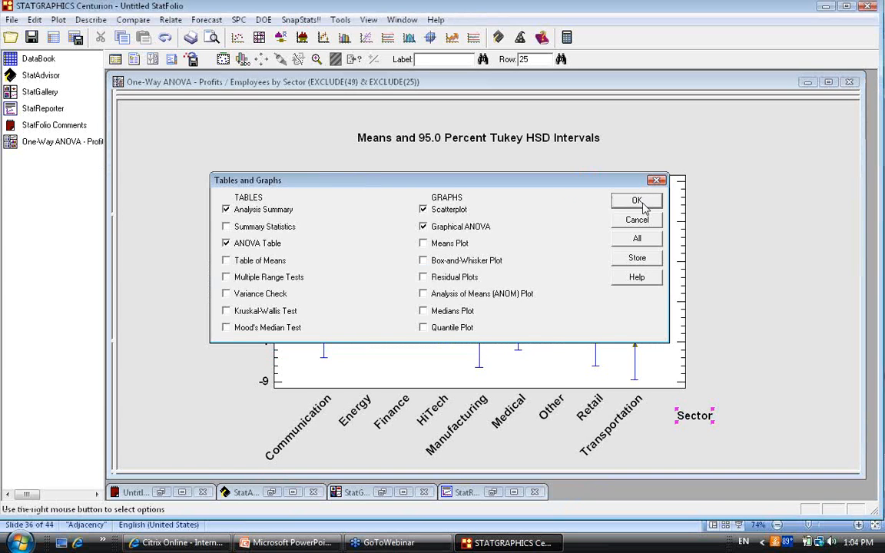
click(636, 201)
Step: Enlarge the Cash Flow scatterplot and move its Sector axis title beyond the plot's lower right corner
double_click(642, 235)
click(477, 410)
drag(477, 410, 705, 415)
Step: View the Graphical ANOVA for Cash Flow enlarged, and return to the enlarged scatterplot by level code
double_click(717, 300)
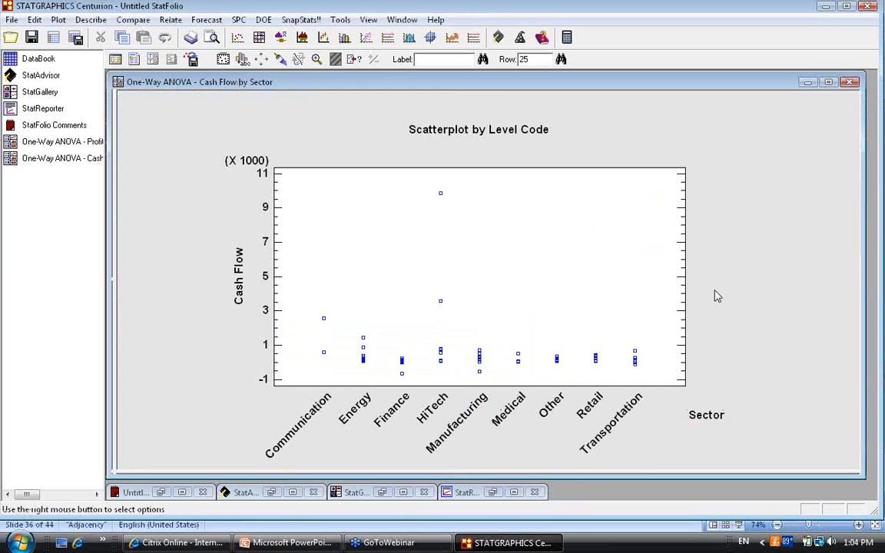
double_click(720, 306)
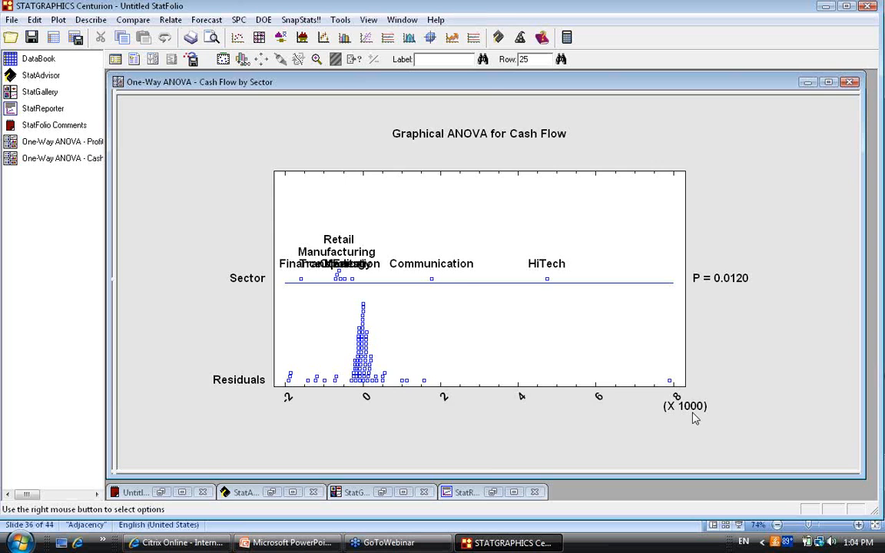
double_click(694, 416)
double_click(701, 241)
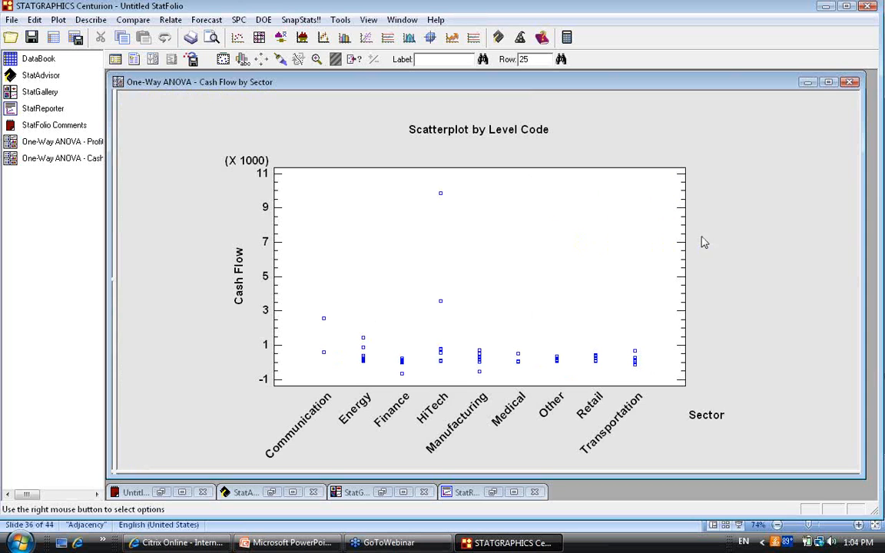
Step: Check which profile is selected in the Cash Flow scatterplot's graphics options, and close them without changes
right_click(642, 107)
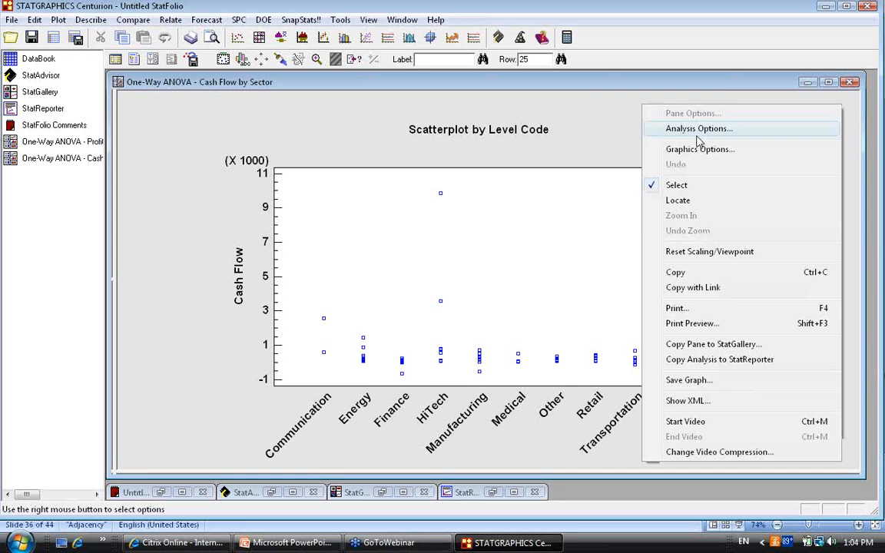
click(701, 148)
click(531, 134)
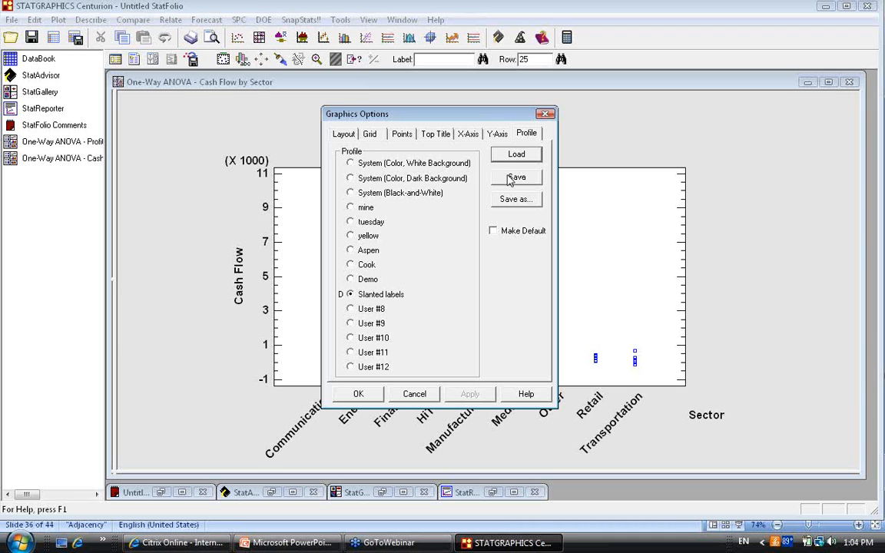
click(415, 394)
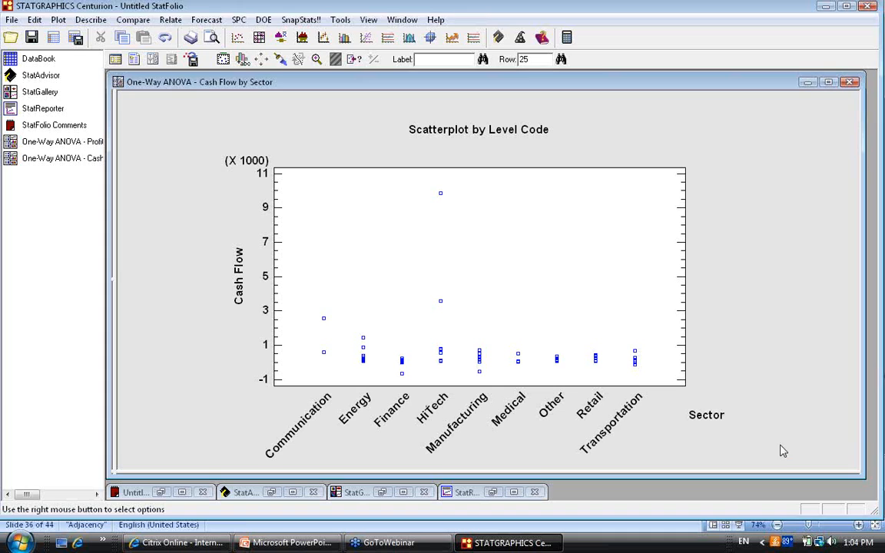
Step: Check the analysis options for reordering the Sector factor levels, and close them without changes
key(alt+Tab)
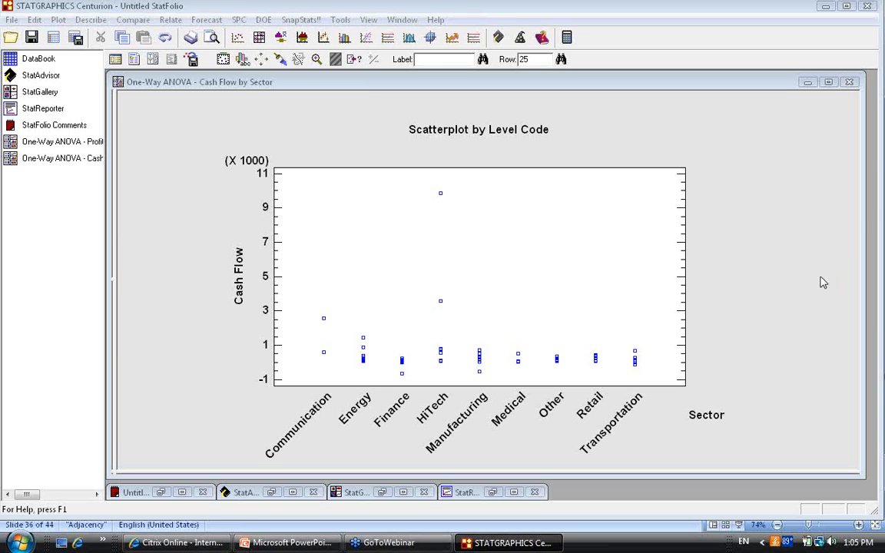
click(279, 125)
right_click(279, 125)
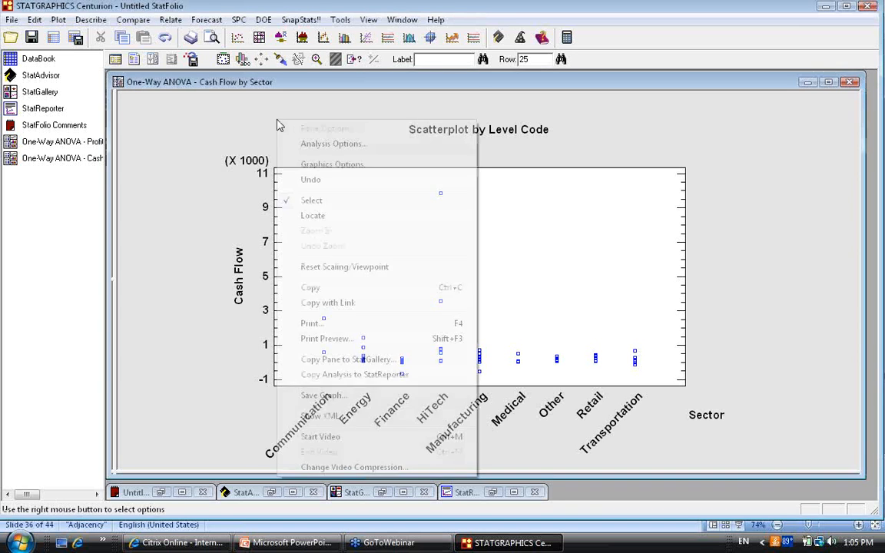
click(313, 145)
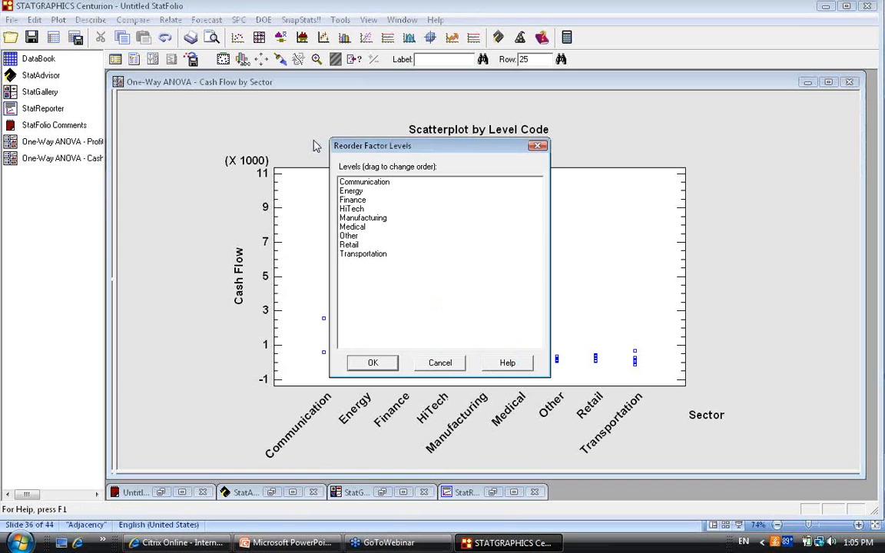
click(453, 367)
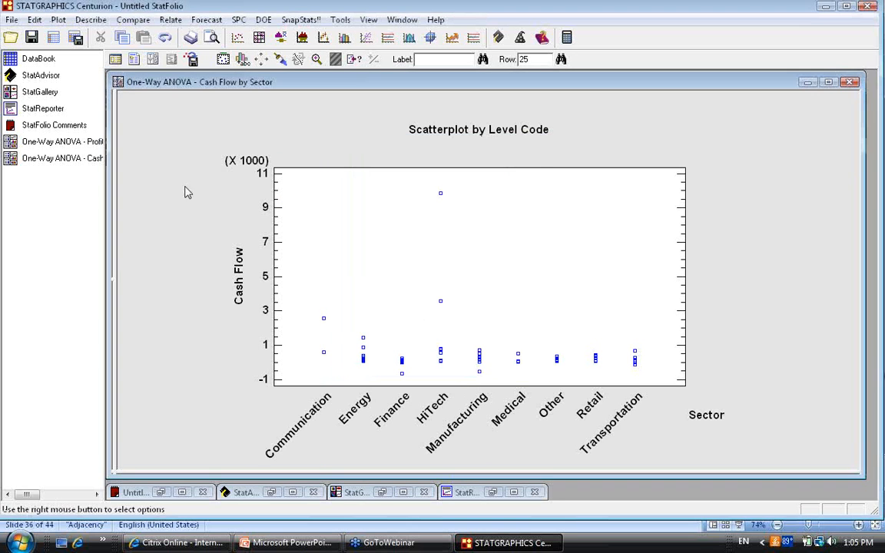
Step: Return from the enlarged scatterplot to the full Cash Flow ANOVA layout and recheck its analysis options without changing them
click(80, 159)
right_click(295, 117)
click(345, 138)
click(461, 365)
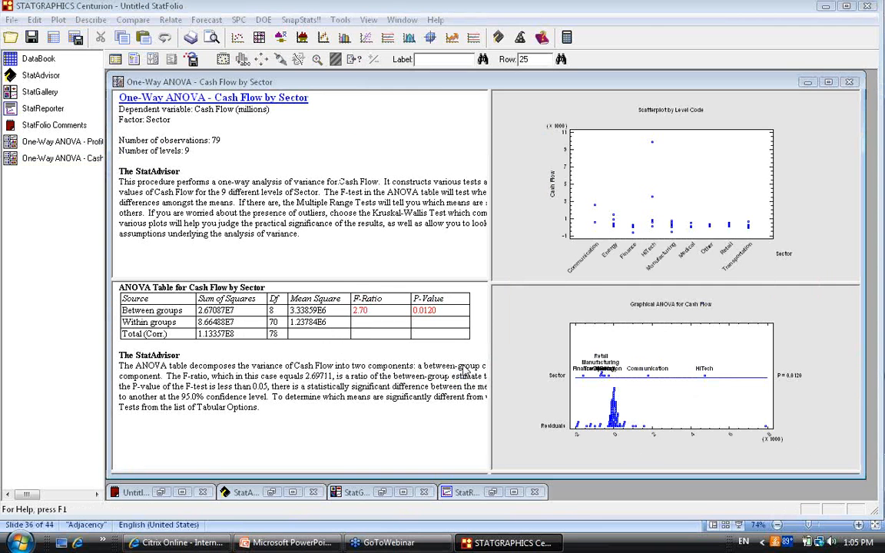
right_click(362, 100)
click(277, 175)
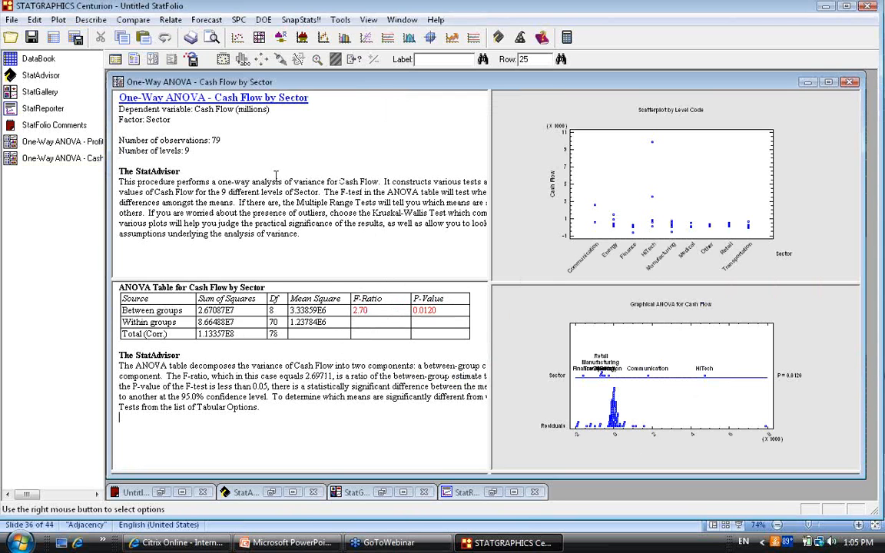
Step: Add the Multiple Range Tests table to the Cash Flow by Sector ANOVA and enlarge it
click(134, 59)
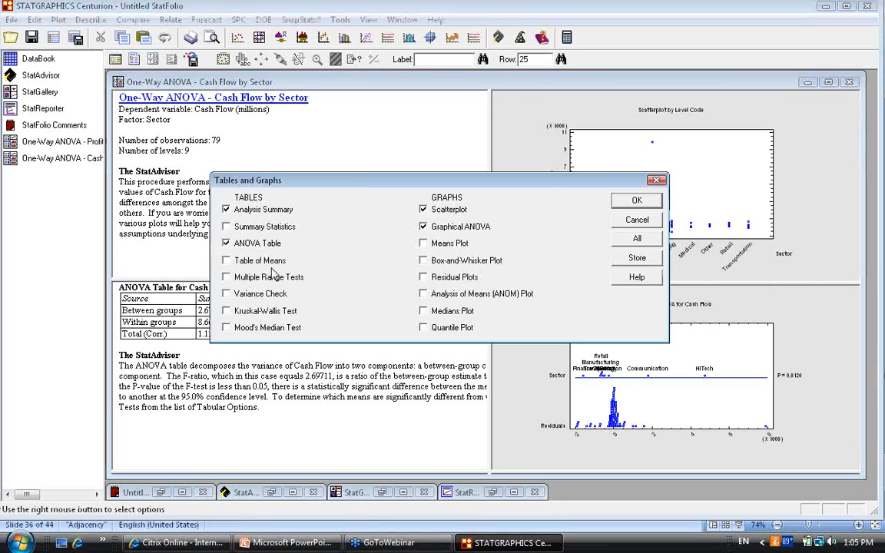
click(636, 199)
double_click(314, 418)
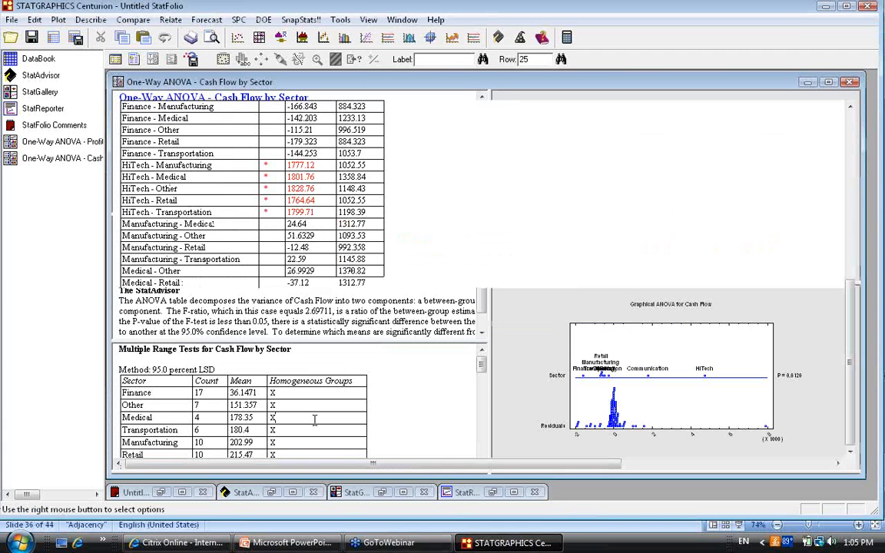
Step: Set the multiple range test method for Cash Flow by Sector to Duncan
right_click(509, 223)
click(536, 228)
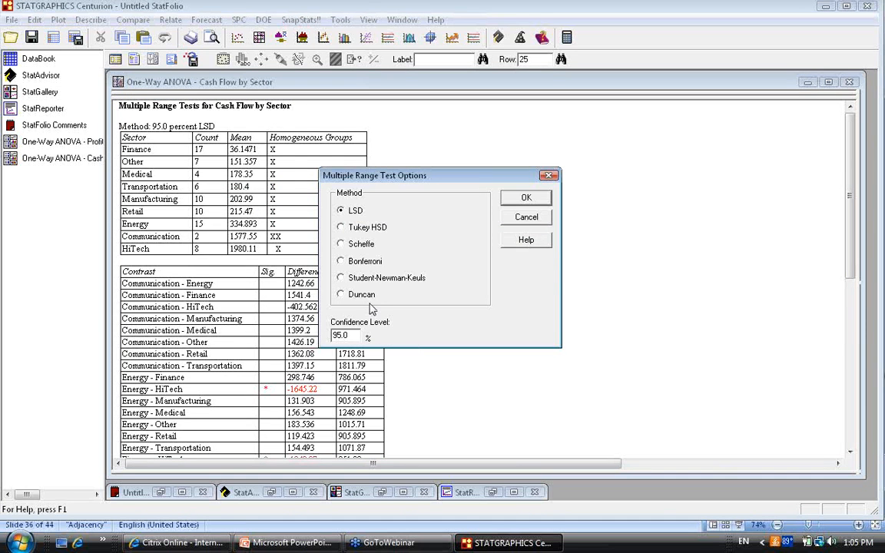
click(367, 294)
click(527, 198)
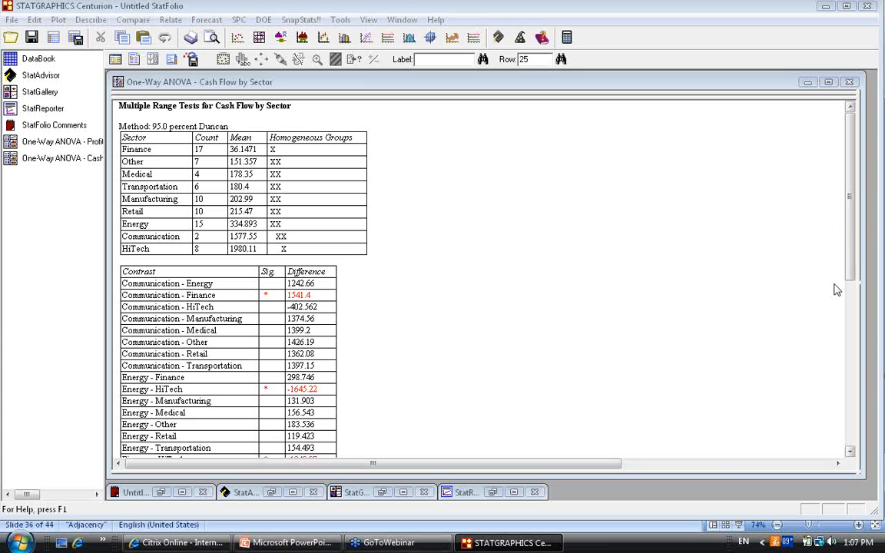
Step: Switch to the Analysis of Variance presentation in PowerPoint and go back to the Interaction Plot slide
click(261, 542)
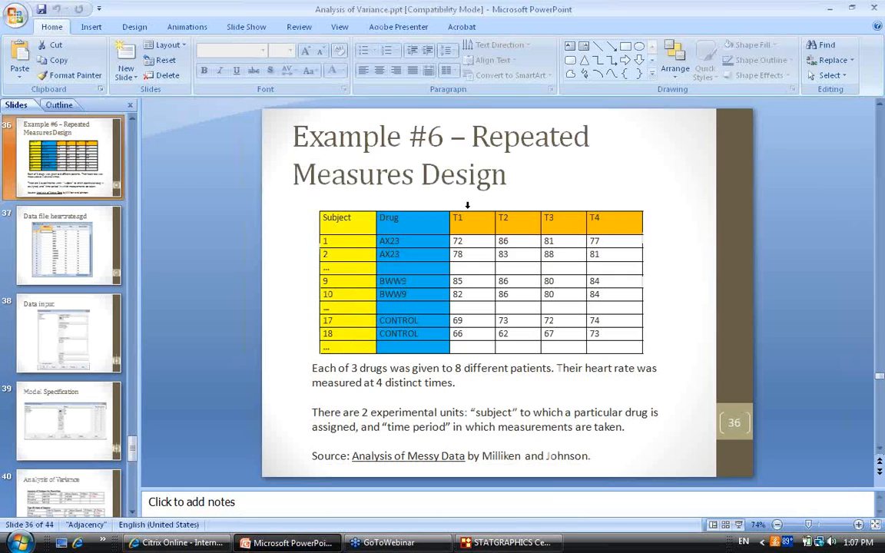
click(571, 186)
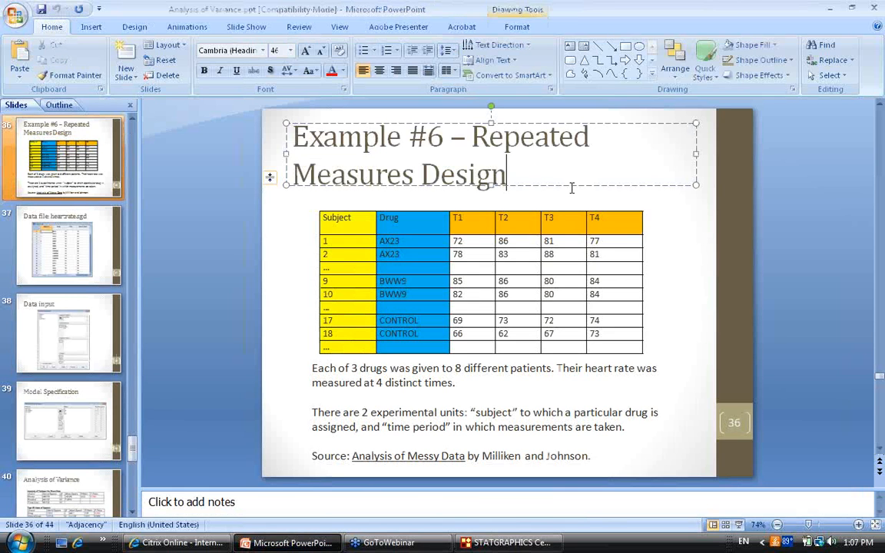
scroll(572, 191, up, 2)
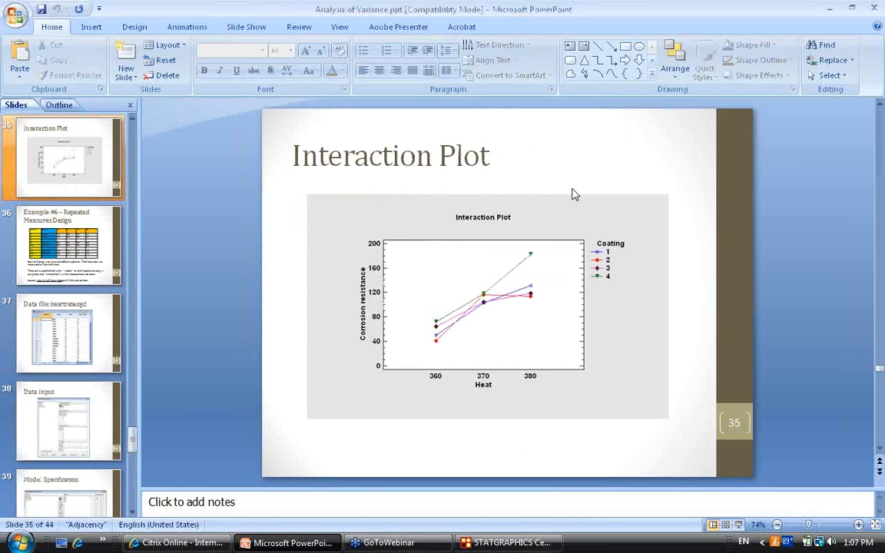